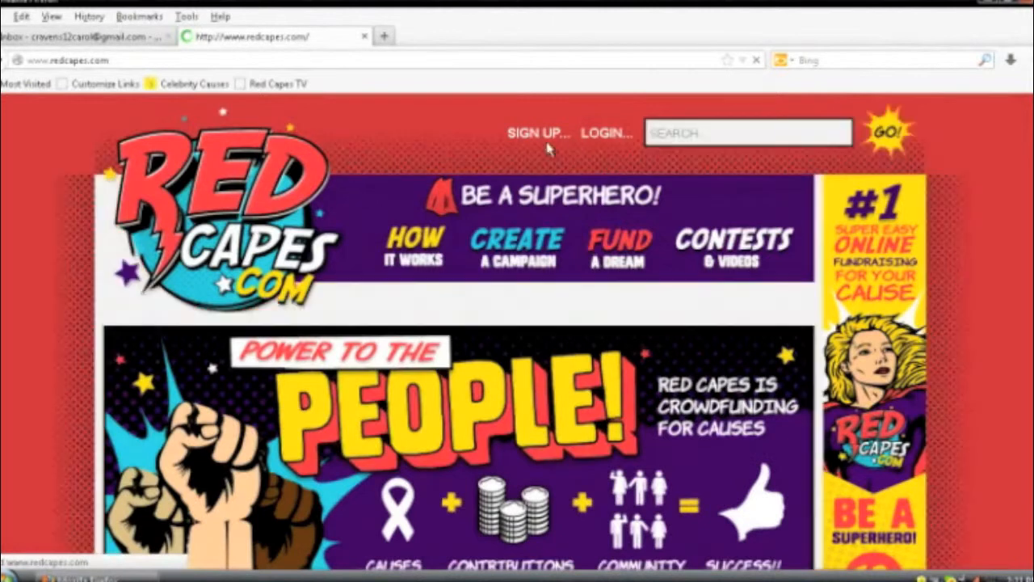
# Step: Open the Sign Up page and place the cursor in the Register form's first-name field
pyautogui.click(543, 135)
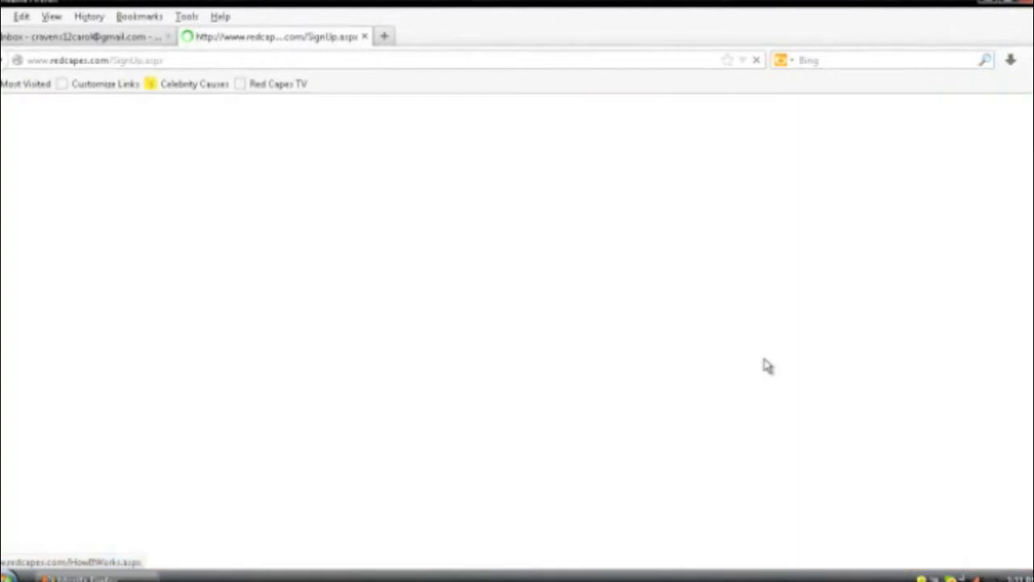
pyautogui.scroll(-2, 768, 366)
pyautogui.click(587, 397)
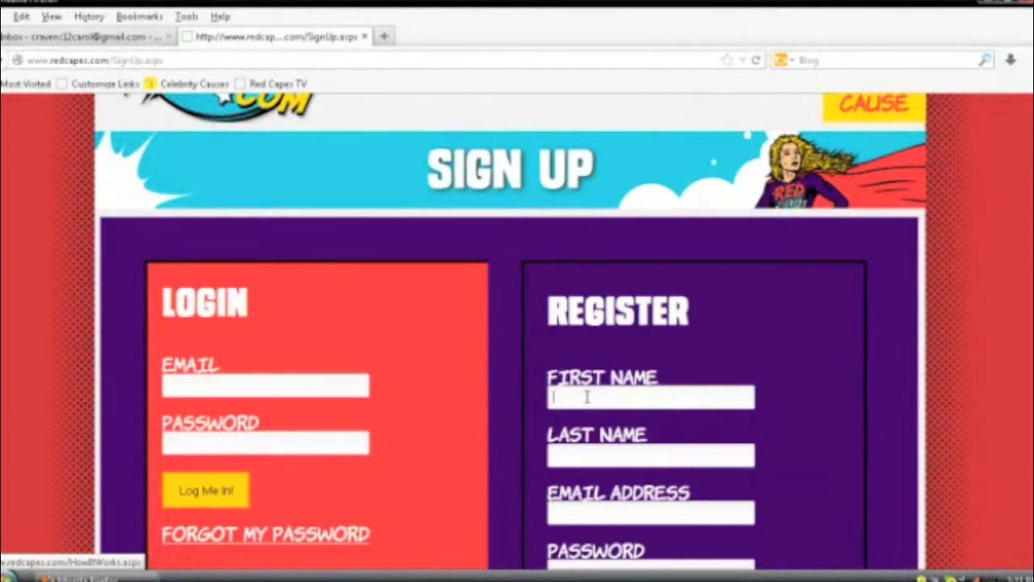
# Step: Enter the user's first and last name in the Register form
pyautogui.write('CA')
pyautogui.press('BackSpace')
pyautogui.scroll(1, 589, 401)
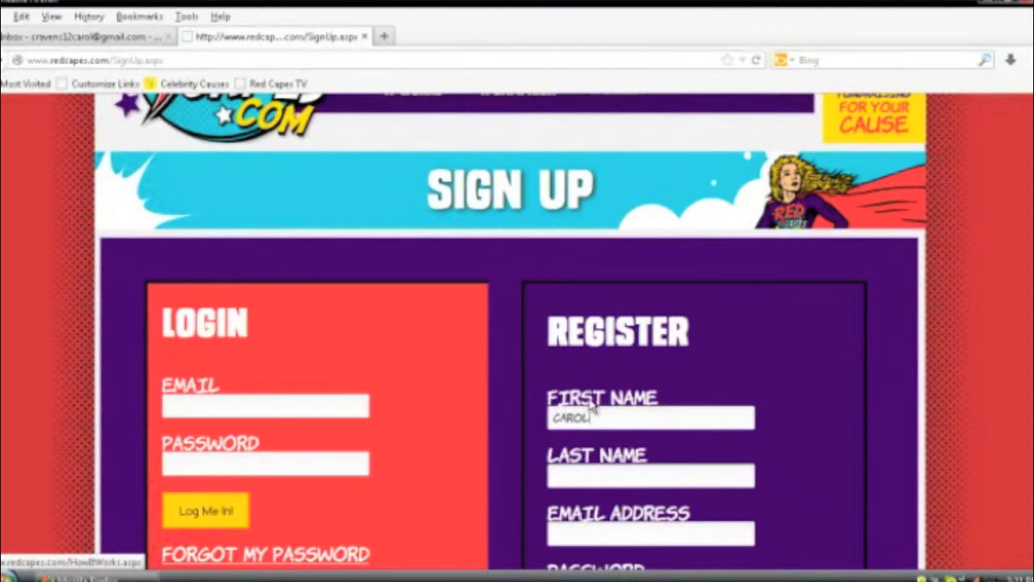
pyautogui.press('Tab')
# Step: Fill in the user's e-mail address and password, agree to the terms, and submit
pyautogui.scroll(-3, 591, 408)
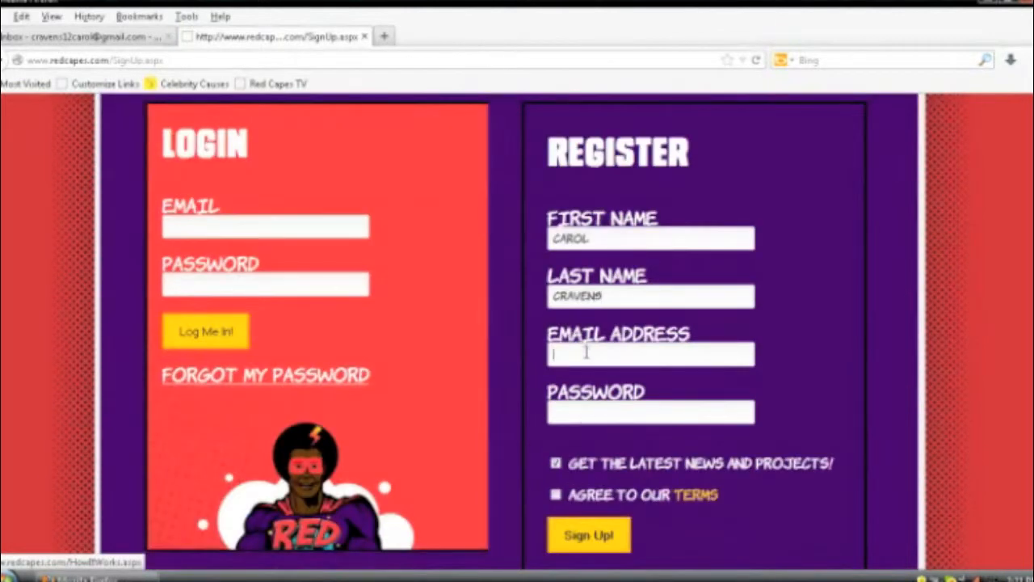
pyautogui.click(586, 352)
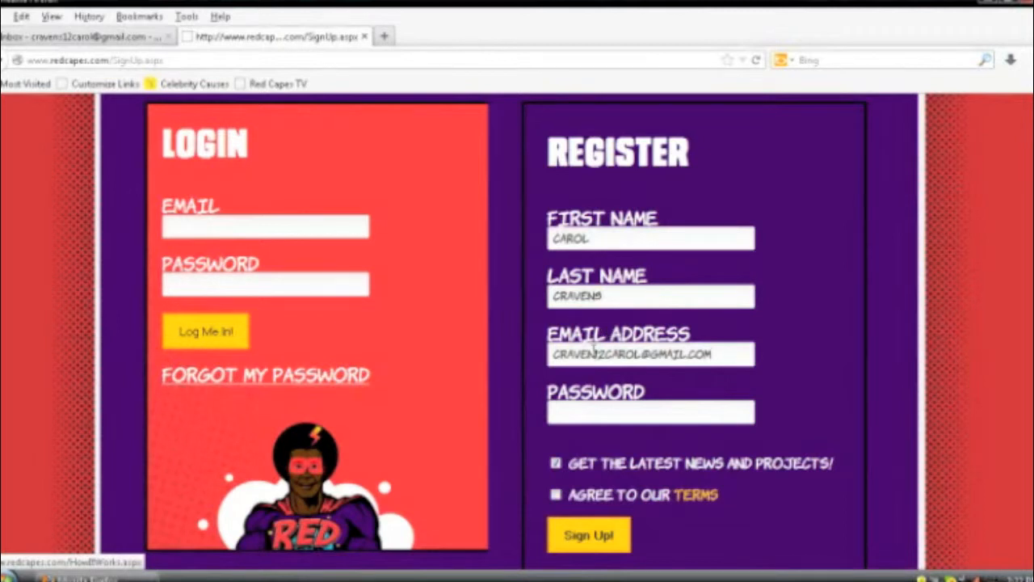
pyautogui.click(595, 353)
pyautogui.write('1')
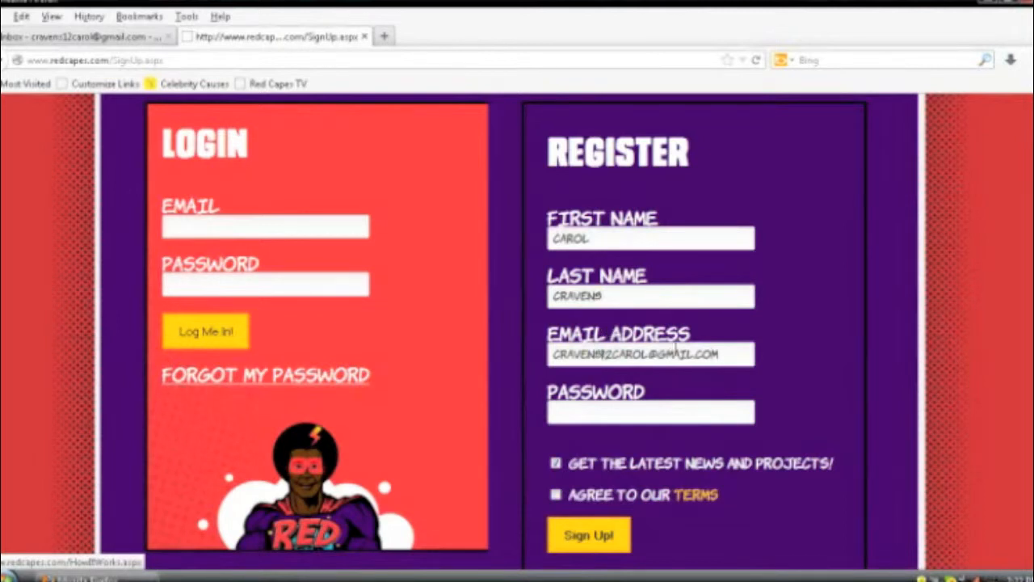
pyautogui.click(581, 408)
pyautogui.write('*********')
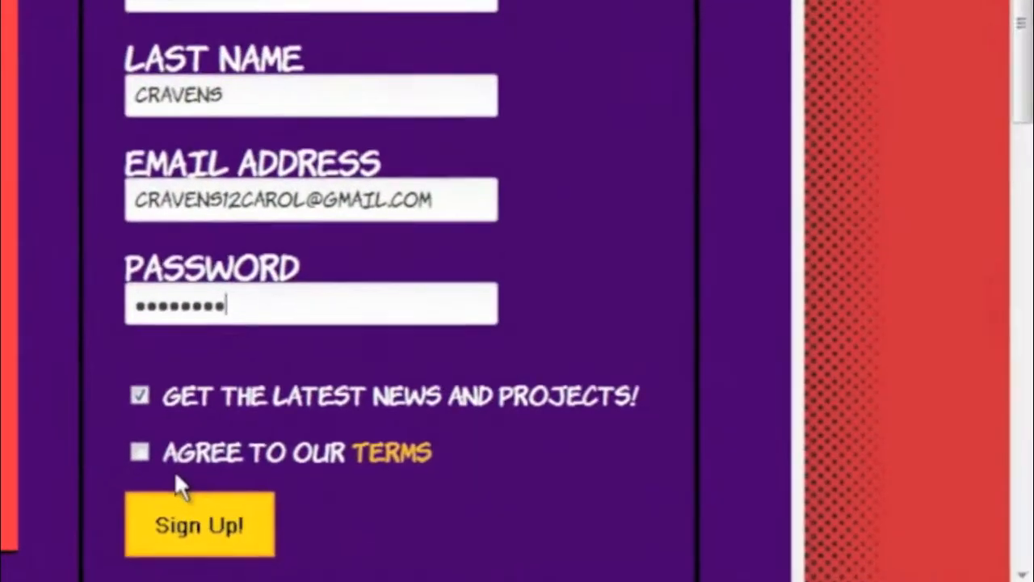
pyautogui.click(555, 494)
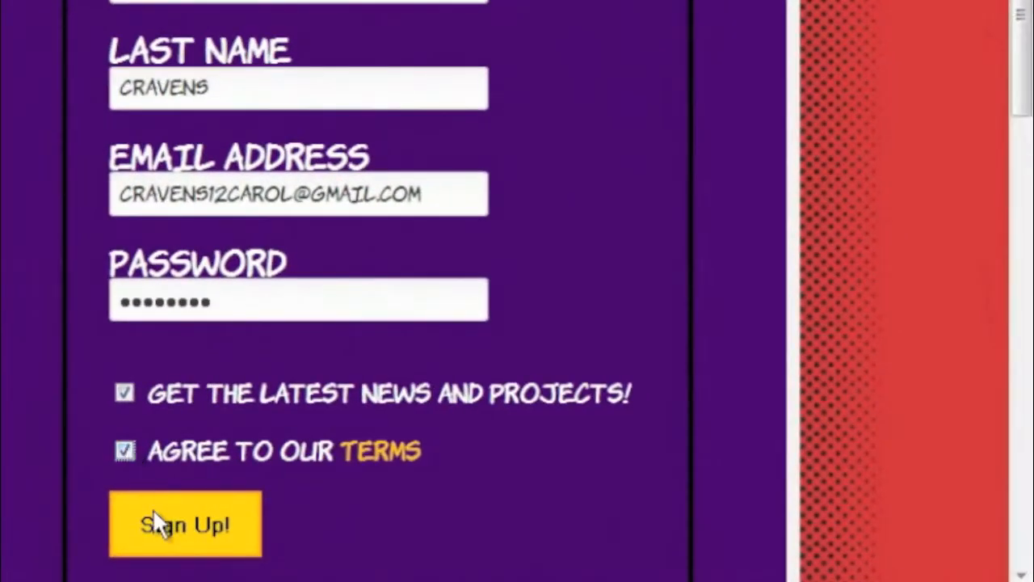
pyautogui.click(169, 536)
# Step: Read the welcome message about e-mail verification, then go to the Gmail inbox
pyautogui.scroll(-1, 1009, 490)
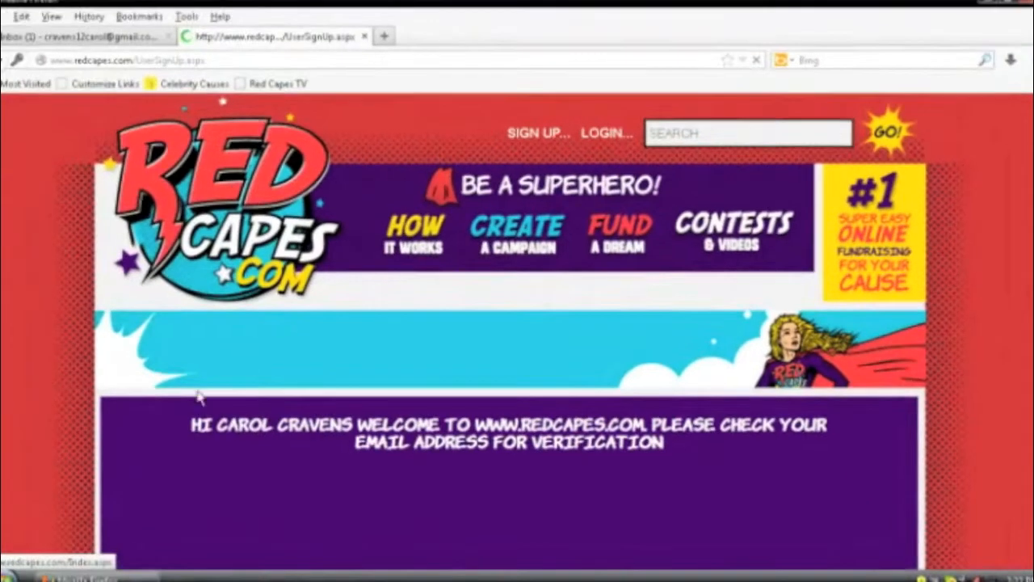
pyautogui.moveTo(188, 424); pyautogui.dragTo(731, 464)
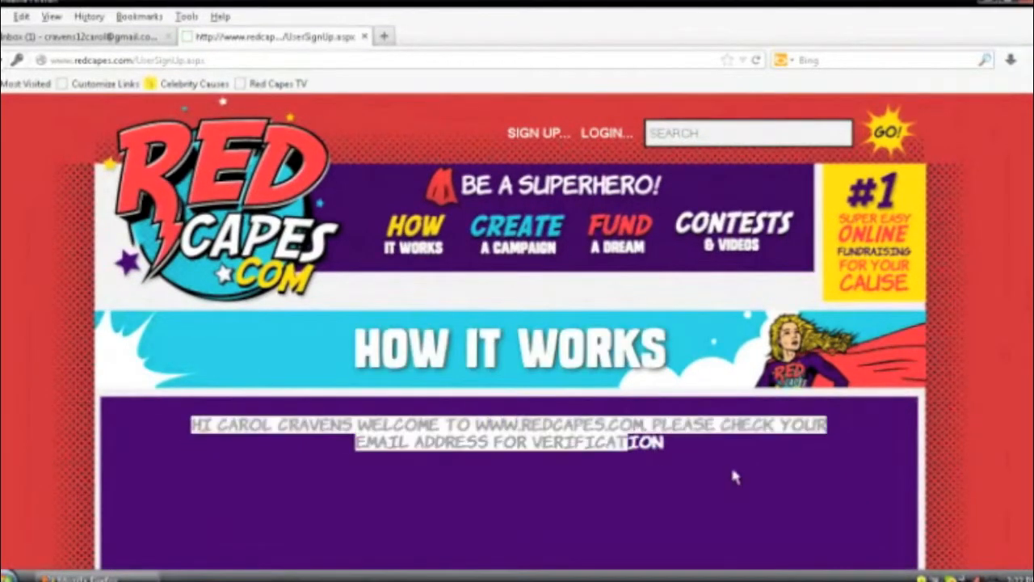
pyautogui.click(684, 494)
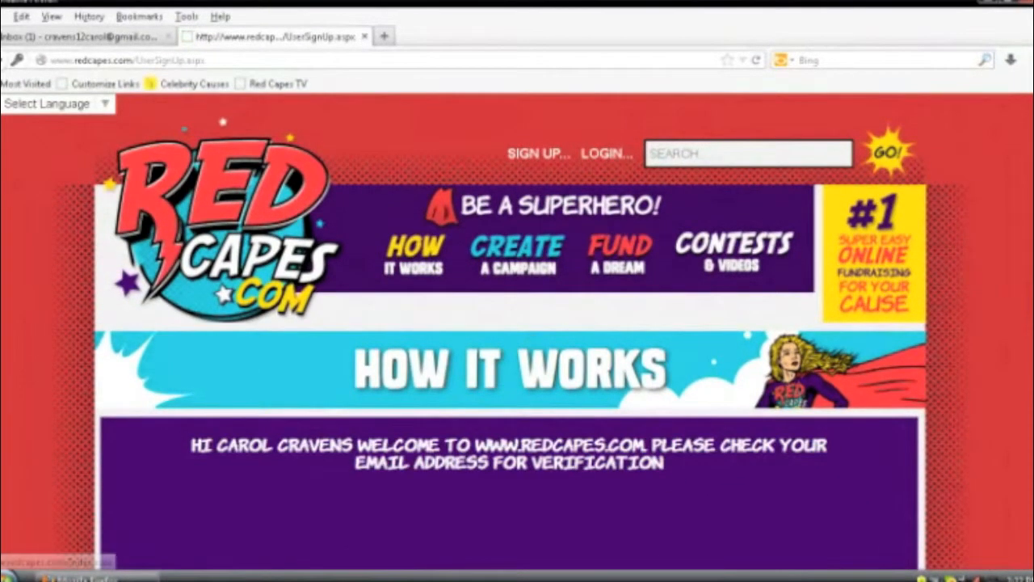
pyautogui.click(129, 38)
# Step: Open the New User Registration e-mail and follow its Click Here verification link
pyautogui.click(406, 318)
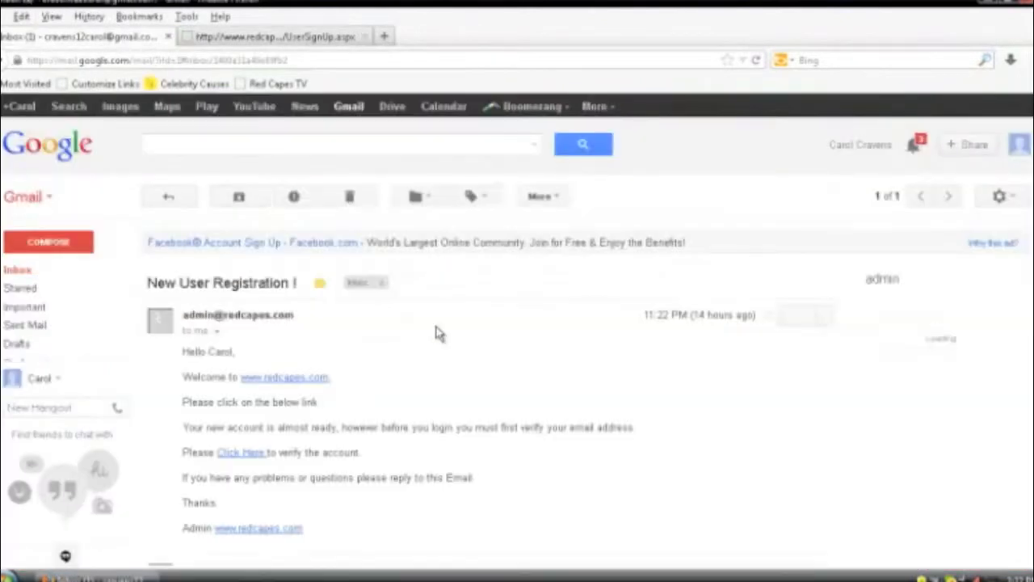
pyautogui.click(242, 453)
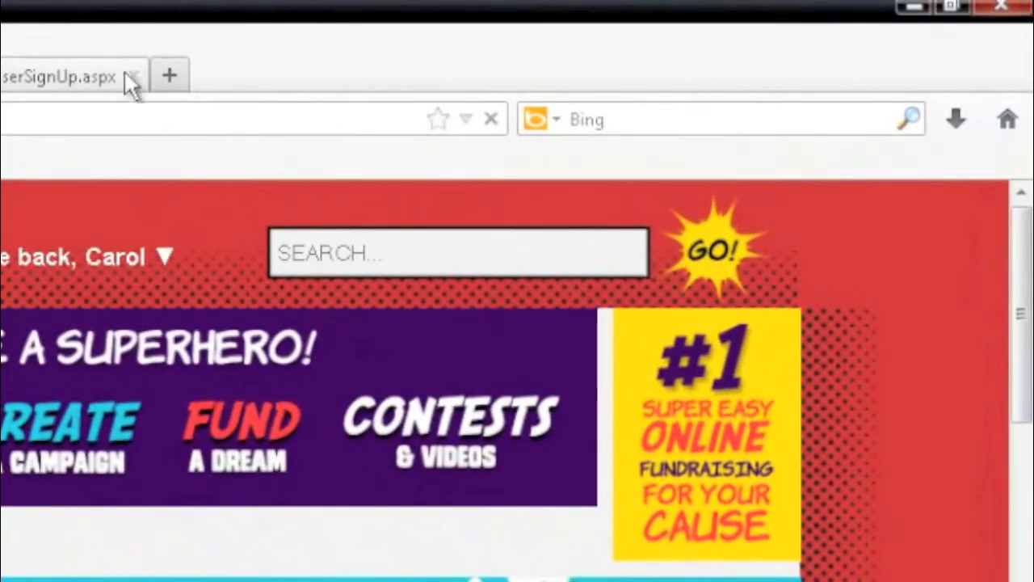
# Step: Close the old sign-up tab and go to My Bio & Profile from the account menu
pyautogui.click(131, 76)
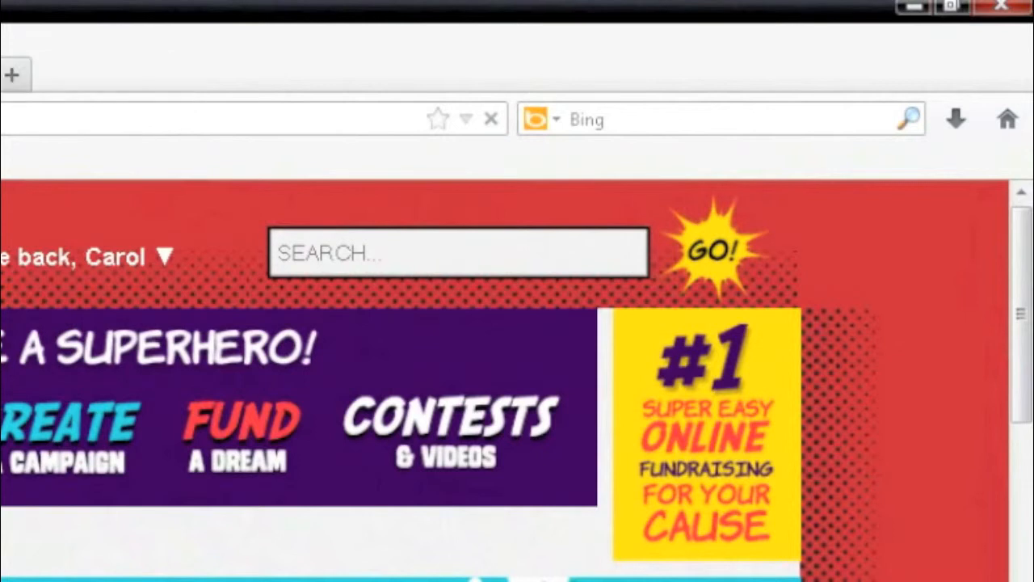
pyautogui.click(171, 270)
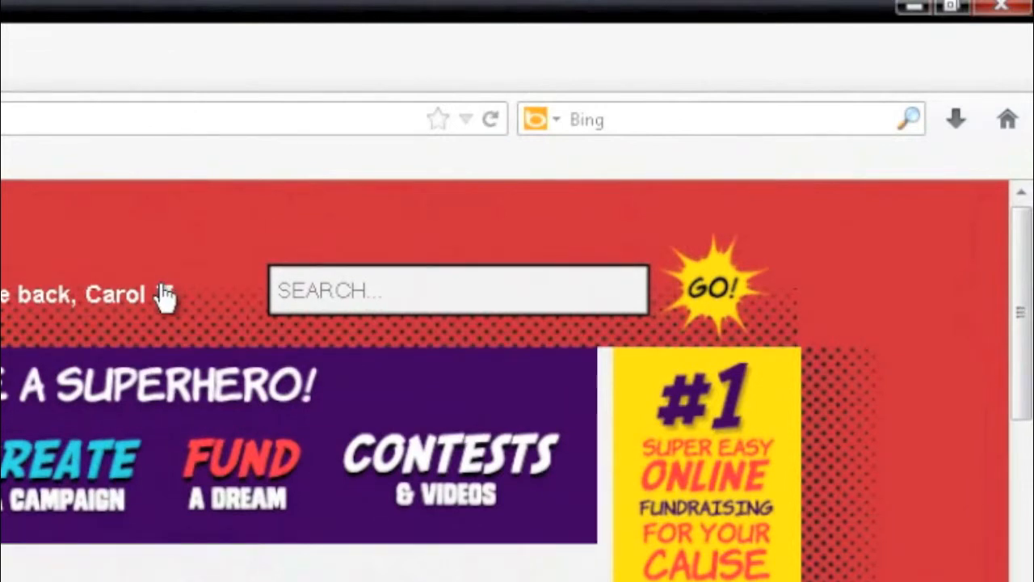
pyautogui.click(163, 299)
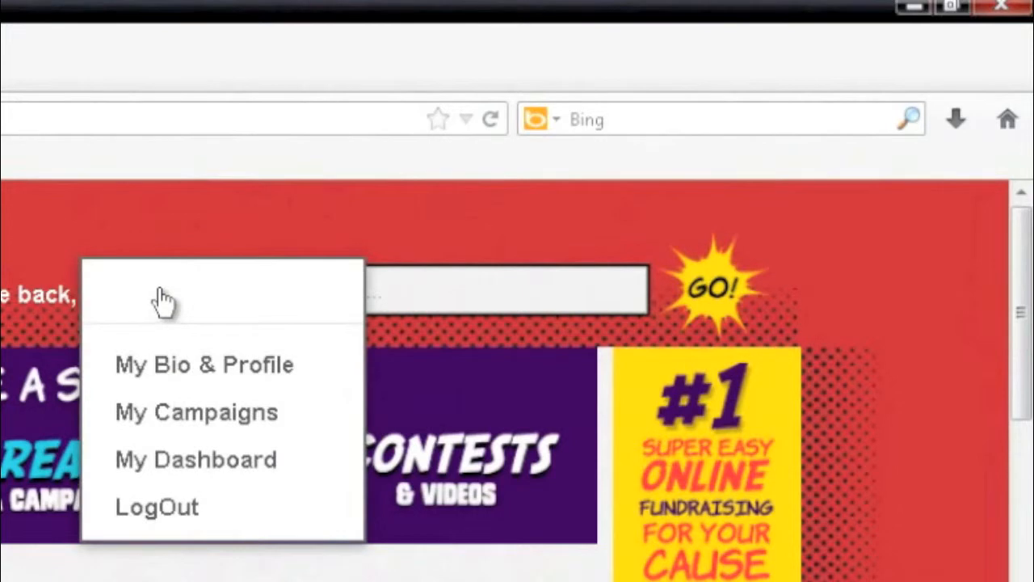
pyautogui.click(182, 384)
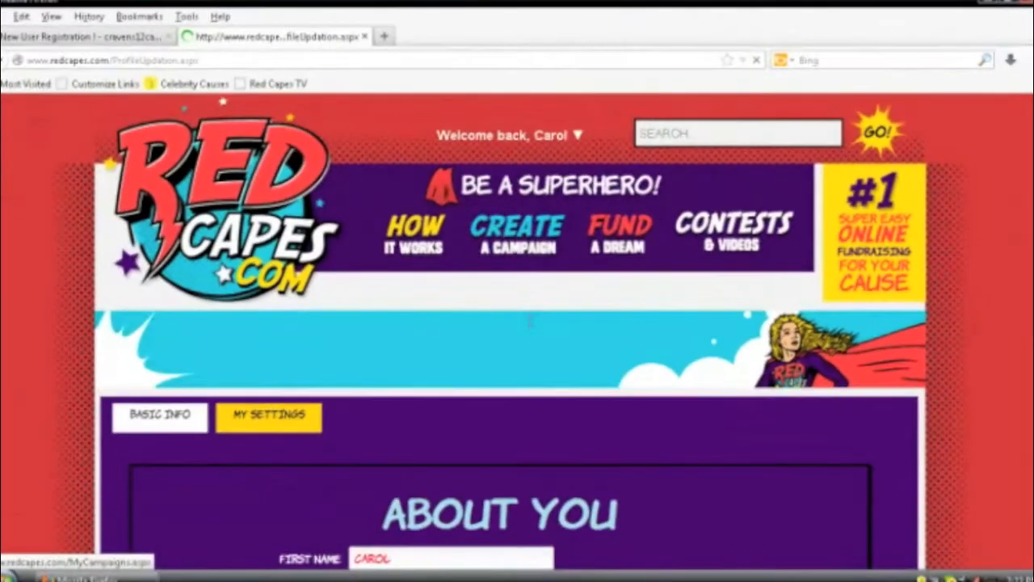
# Step: Complete the Address1 street field and enter the ZIP code
pyautogui.scroll(-10, 386, 388)
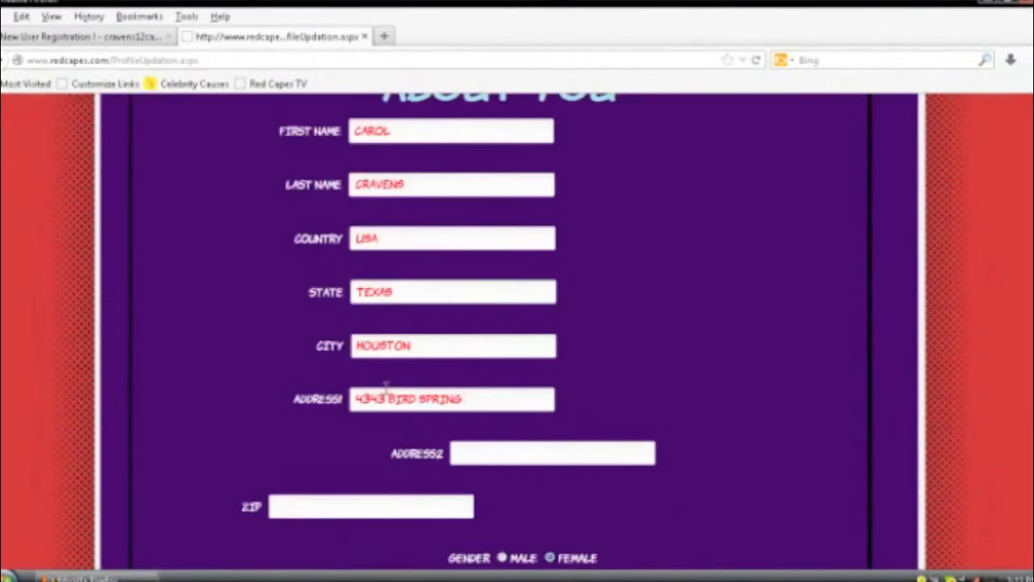
pyautogui.write('LANE')
pyautogui.scroll(-2, 378, 503)
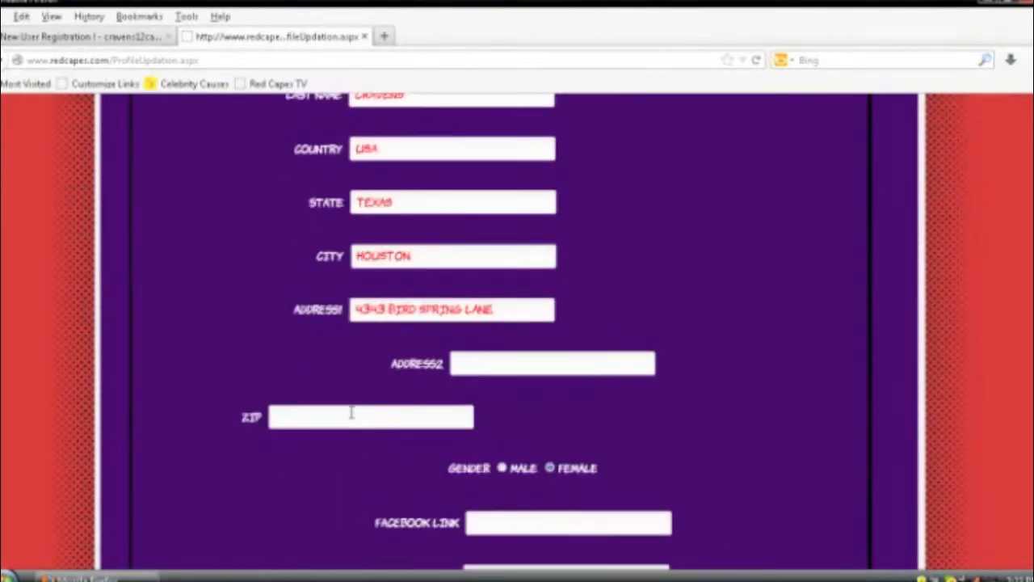
pyautogui.click(351, 413)
pyautogui.write('77053')
# Step: Choose the fourth superhero avatar and save the profile
pyautogui.scroll(-4, 696, 418)
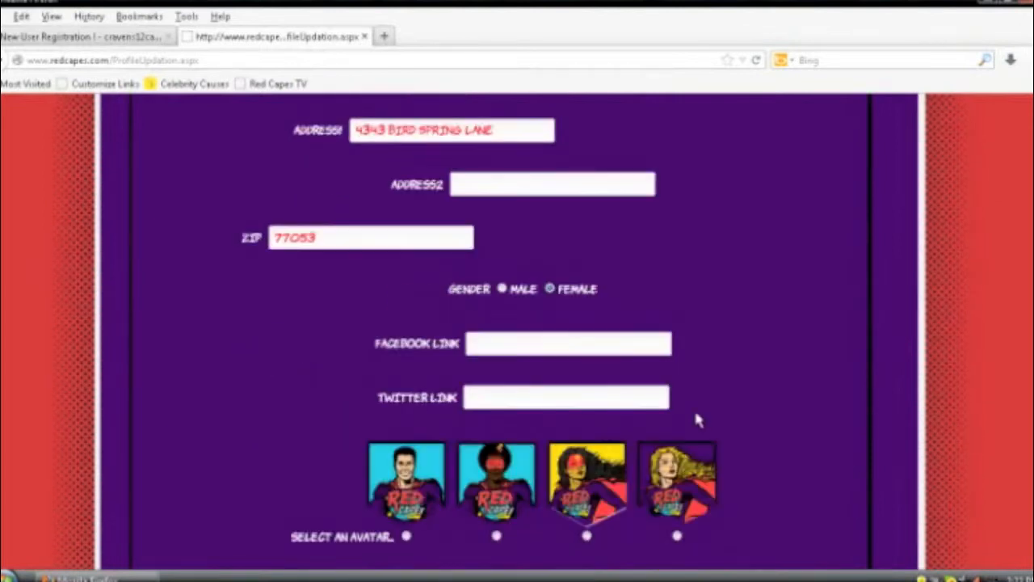
pyautogui.scroll(-2, 690, 405)
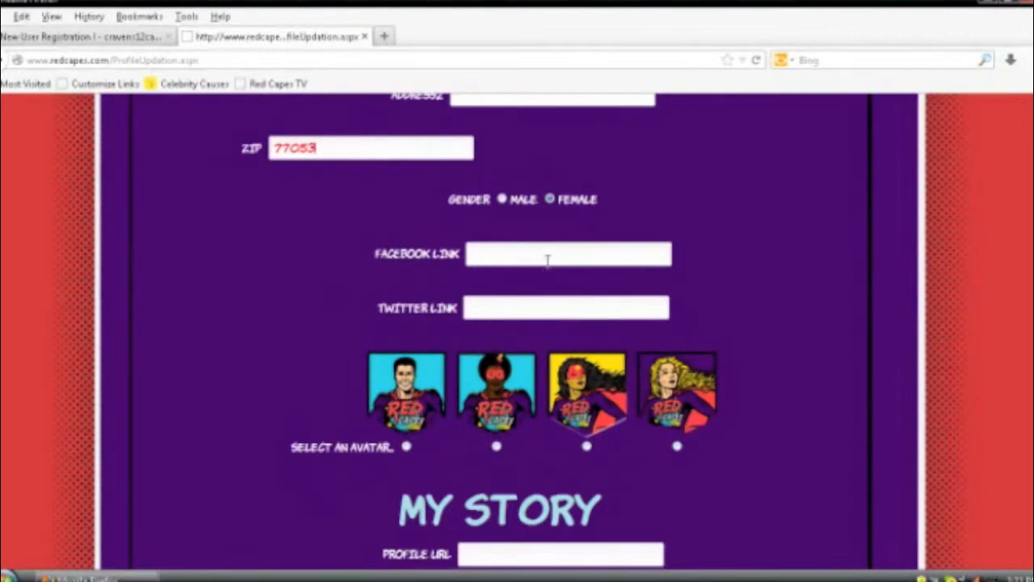
pyautogui.scroll(-2, 547, 261)
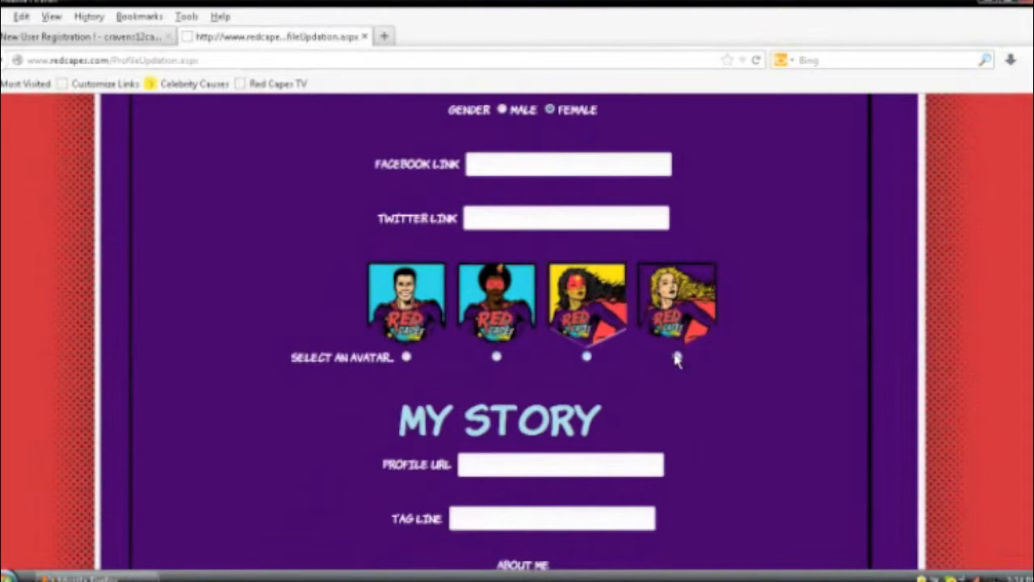
pyautogui.click(677, 357)
pyautogui.scroll(-2, 566, 455)
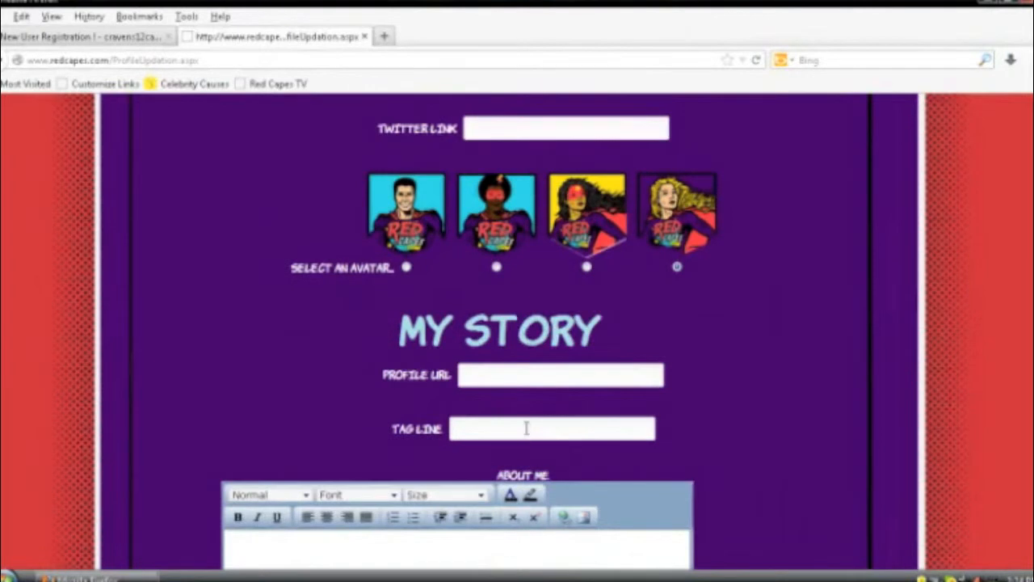
pyautogui.scroll(-2, 526, 422)
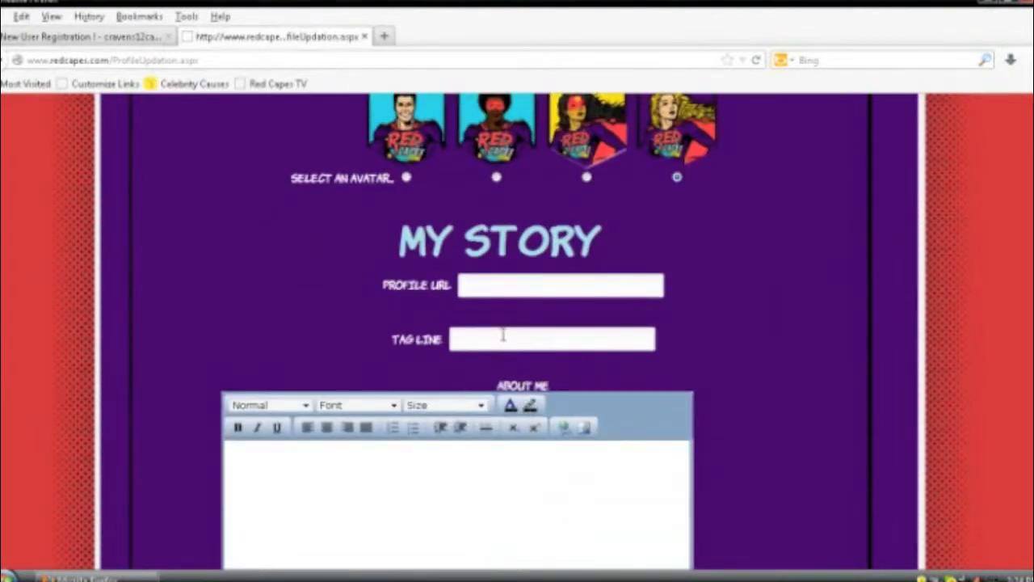
pyautogui.scroll(-10, 503, 336)
pyautogui.click(687, 316)
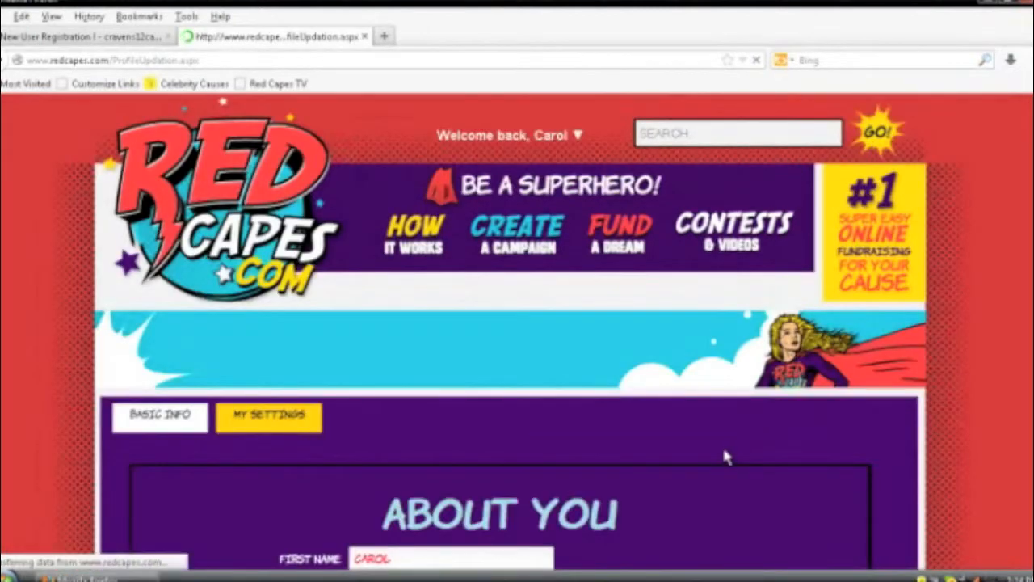
# Step: Switch to My Settings and look over the e-mail and password update sections
pyautogui.scroll(-2, 723, 455)
pyautogui.click(246, 332)
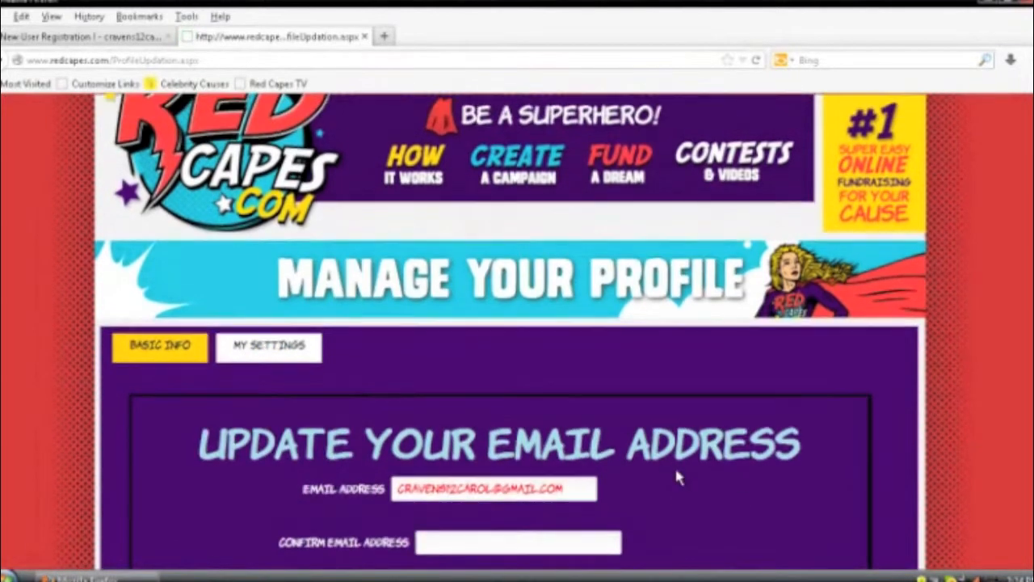
pyautogui.scroll(-3, 675, 466)
pyautogui.scroll(-5, 674, 472)
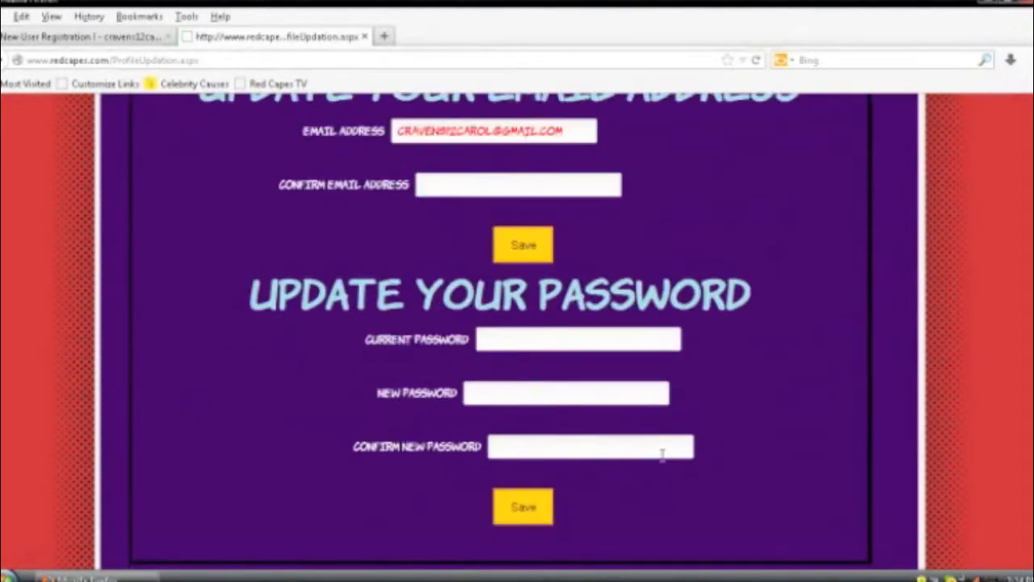
pyautogui.scroll(6, 660, 454)
pyautogui.scroll(4, 641, 365)
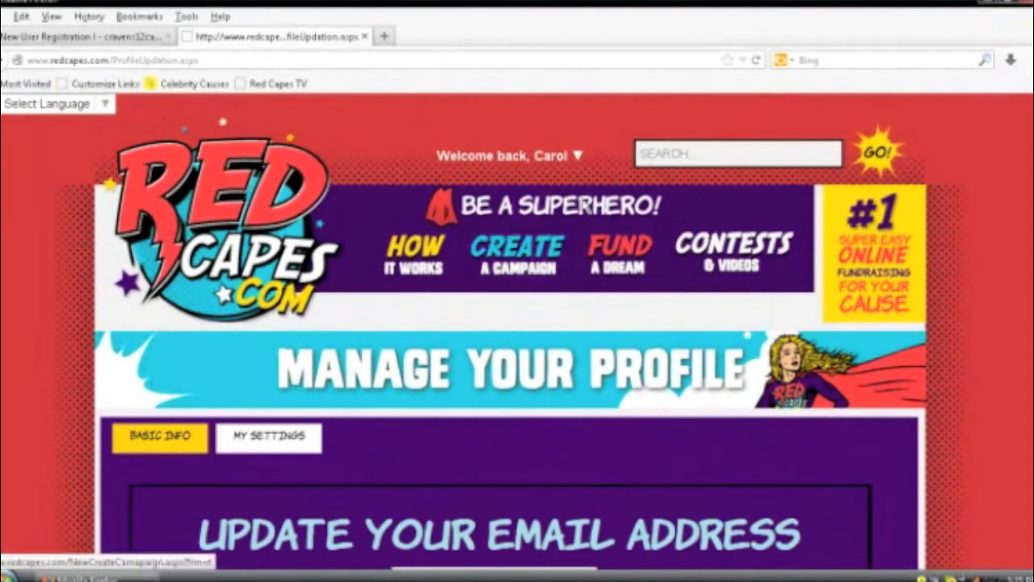
# Step: Upload thumbnail.jpg from the Campaign folder as the campaign's Thumbnail Image
pyautogui.click(581, 168)
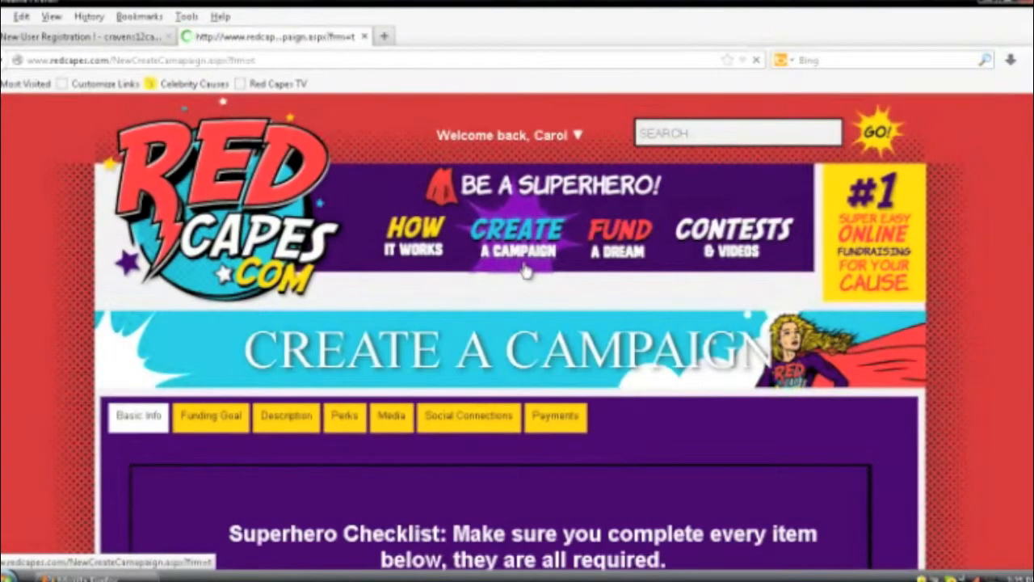
pyautogui.scroll(-1, 623, 519)
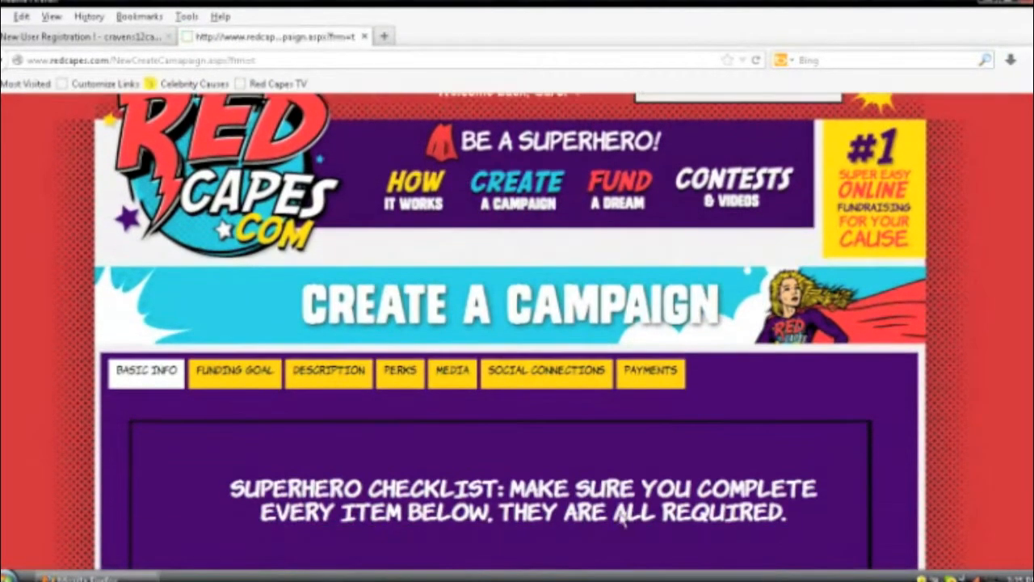
pyautogui.scroll(-3, 623, 521)
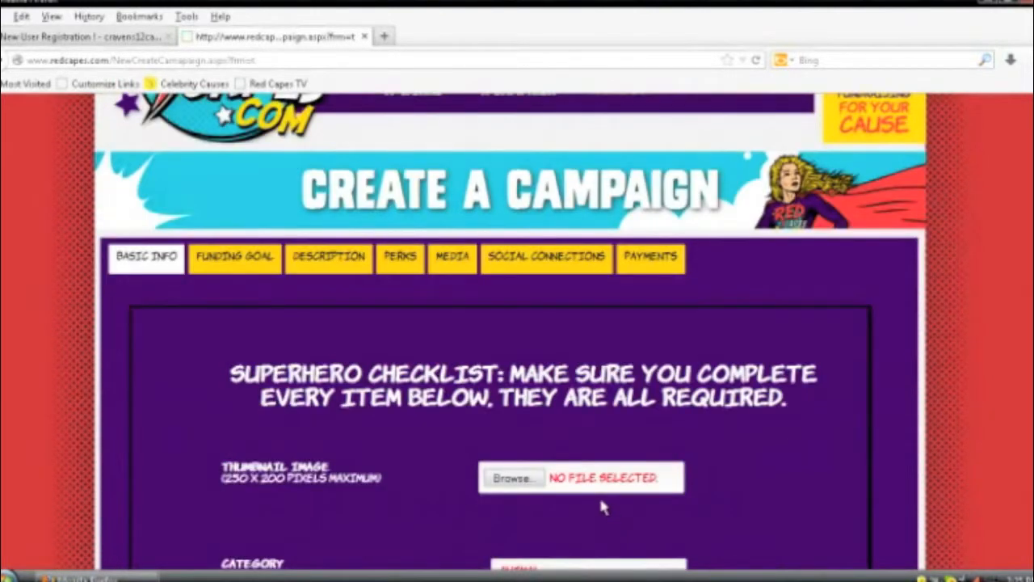
pyautogui.click(501, 478)
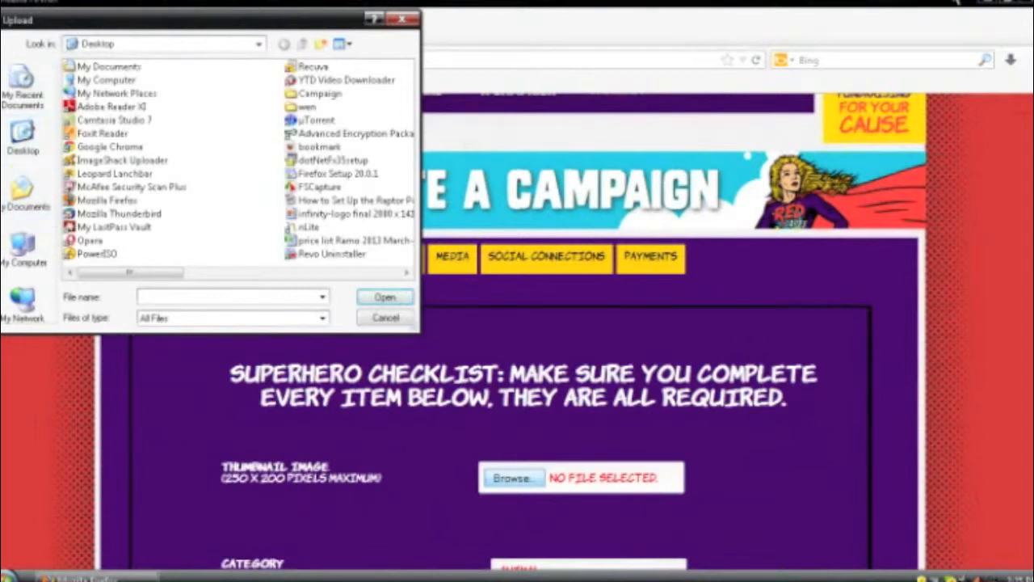
pyautogui.doubleClick(320, 94)
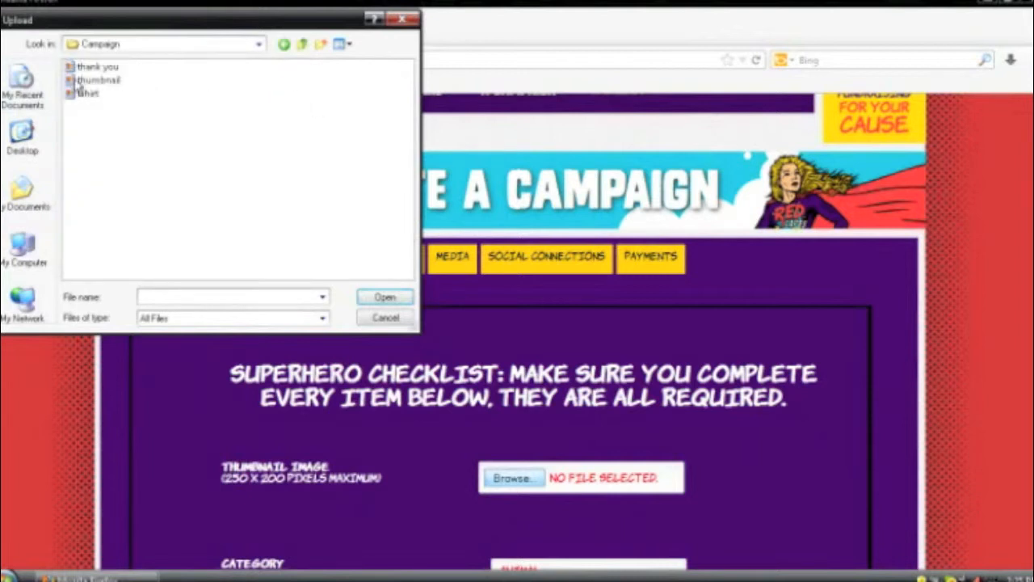
pyautogui.click(84, 80)
pyautogui.click(385, 296)
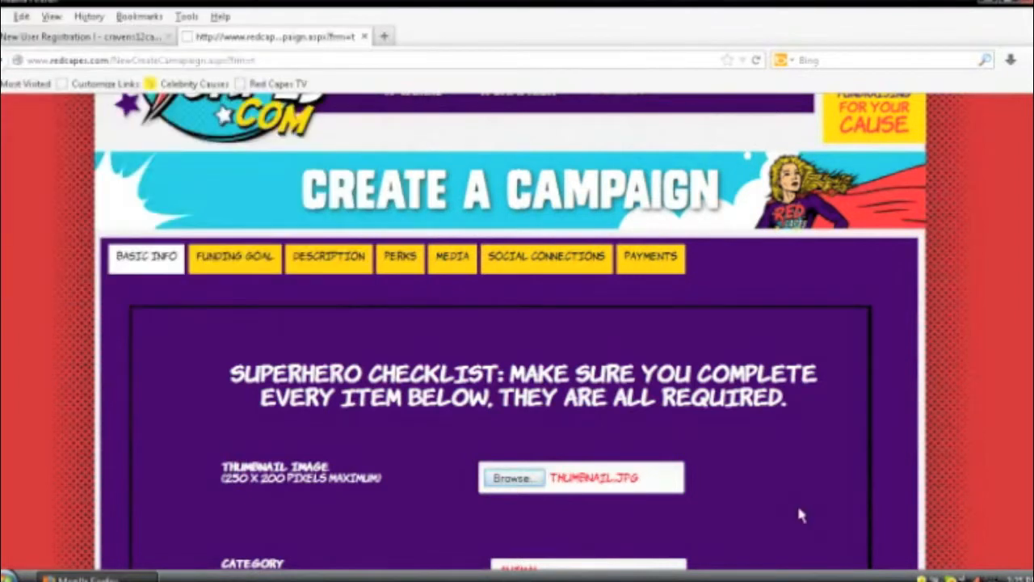
pyautogui.scroll(-4, 752, 488)
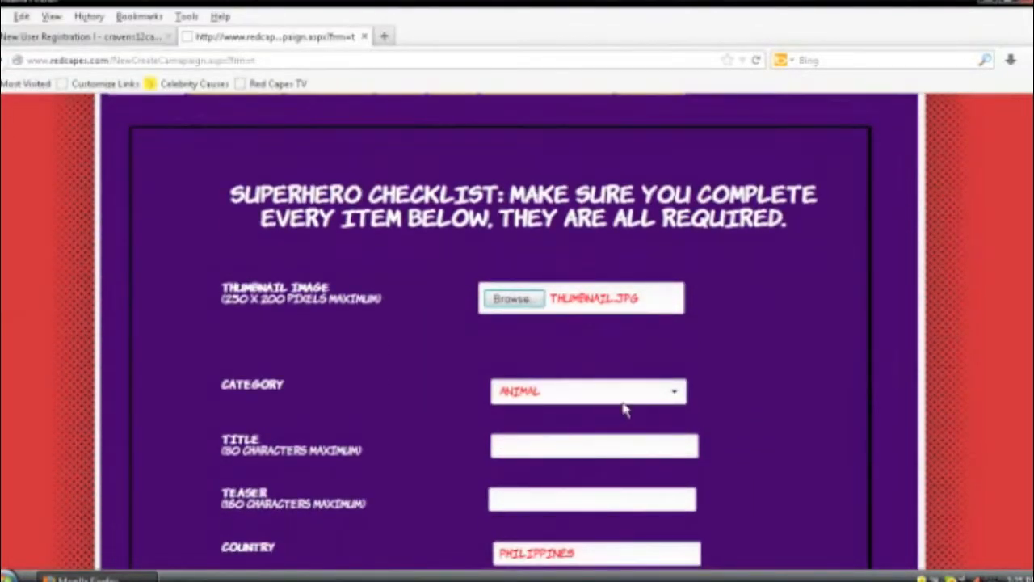
# Step: Change the campaign category from ANIMAL to EDUCATION
pyautogui.click(647, 393)
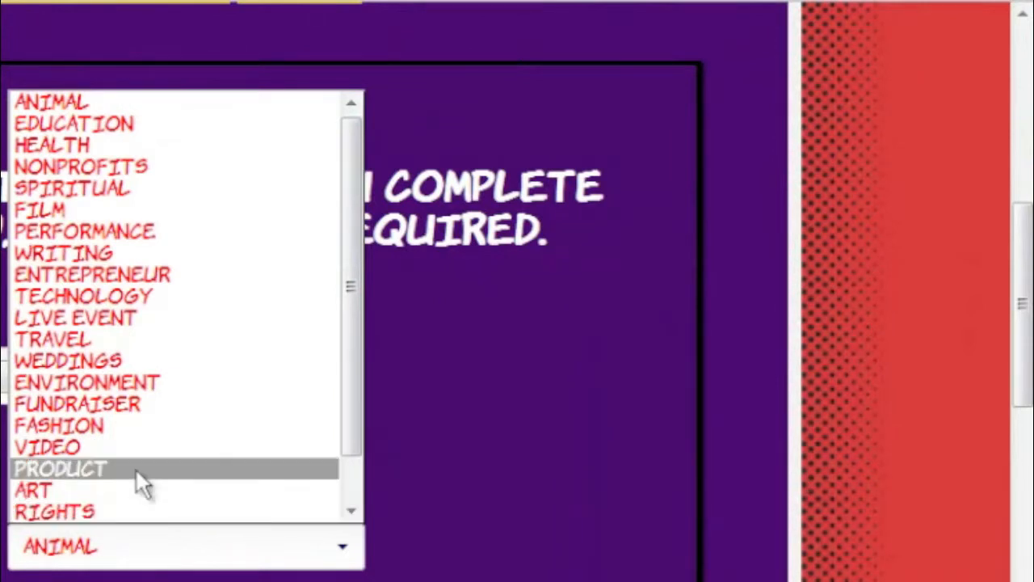
pyautogui.click(139, 125)
pyautogui.scroll(-3, 141, 323)
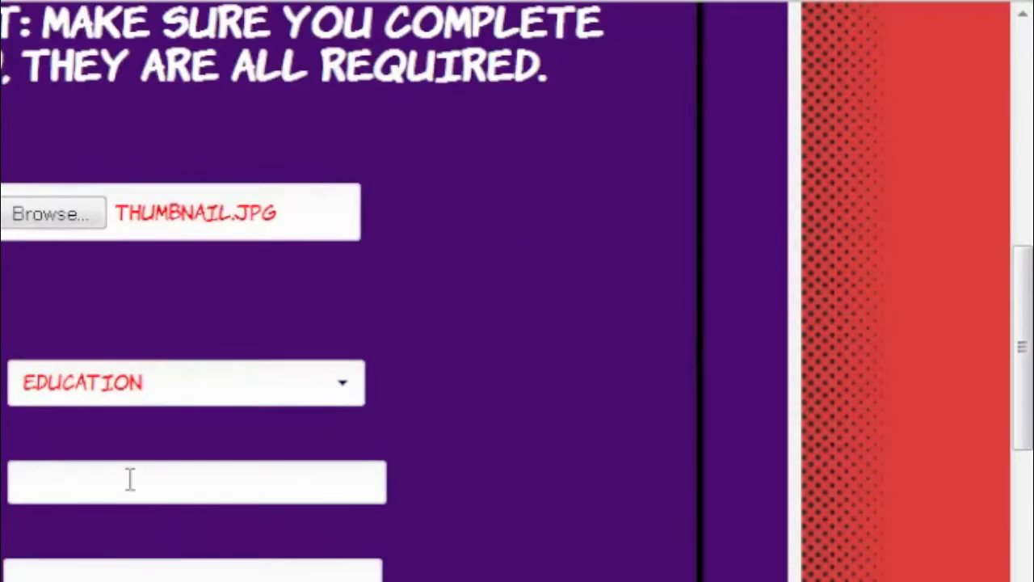
# Step: Put the cursor in the Title field and select the Word document's heading line
pyautogui.click(129, 479)
pyautogui.hotkey('alt', 'Tab')
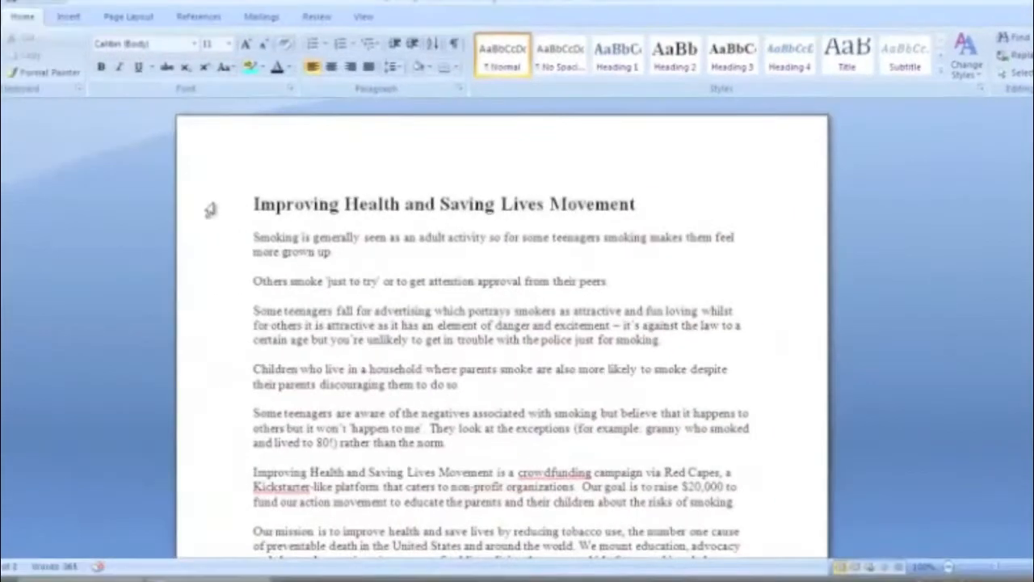
pyautogui.click(222, 212)
pyautogui.hotkey('alt', 'Tab')
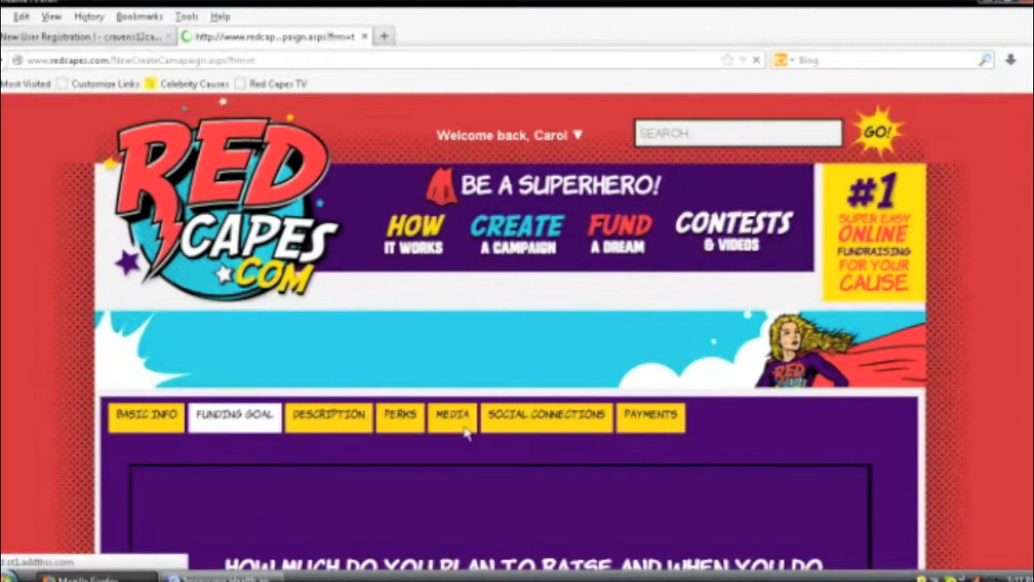
# Step: Set the funding goal to 30000 with a 60-day length and save it
pyautogui.scroll(-2, 488, 430)
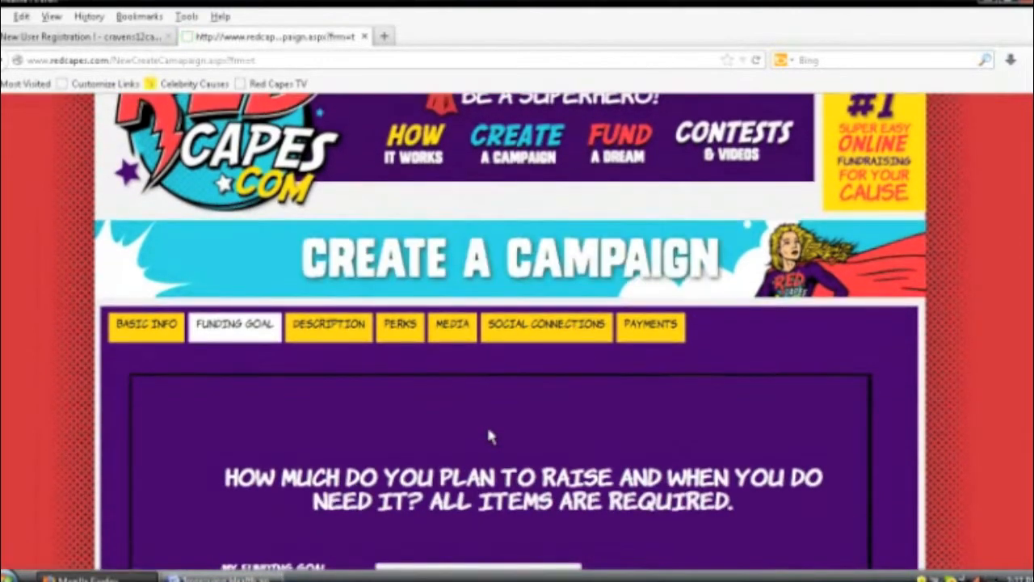
pyautogui.scroll(-4, 489, 436)
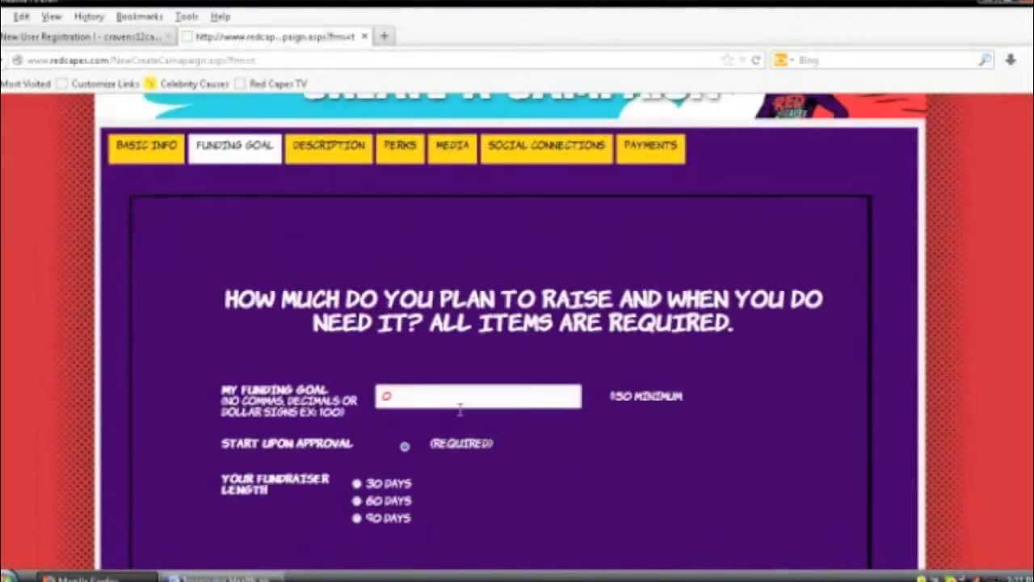
pyautogui.scroll(1, 457, 412)
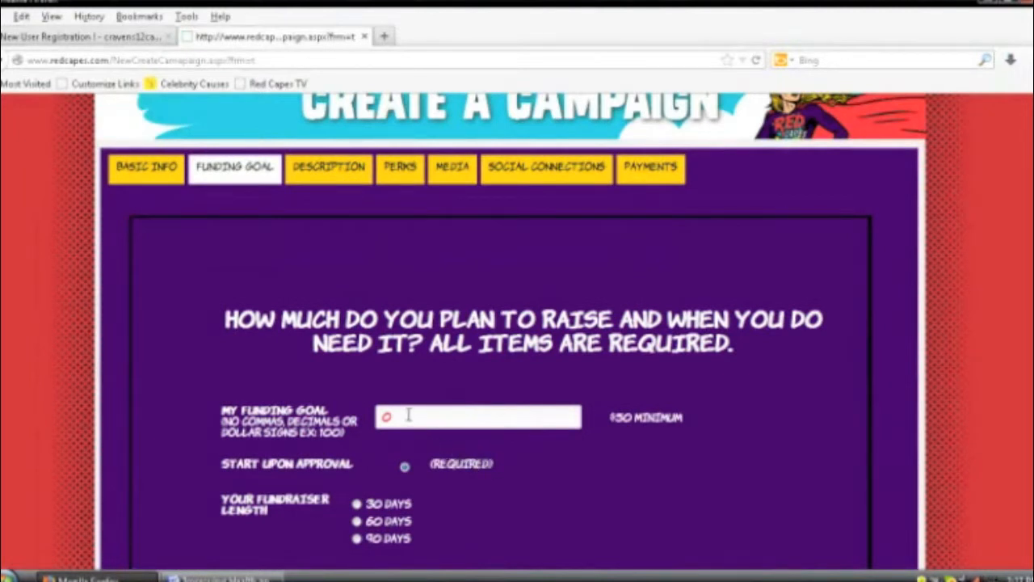
pyautogui.moveTo(409, 415); pyautogui.dragTo(370, 421)
pyautogui.write('30000')
pyautogui.scroll(-2, 358, 550)
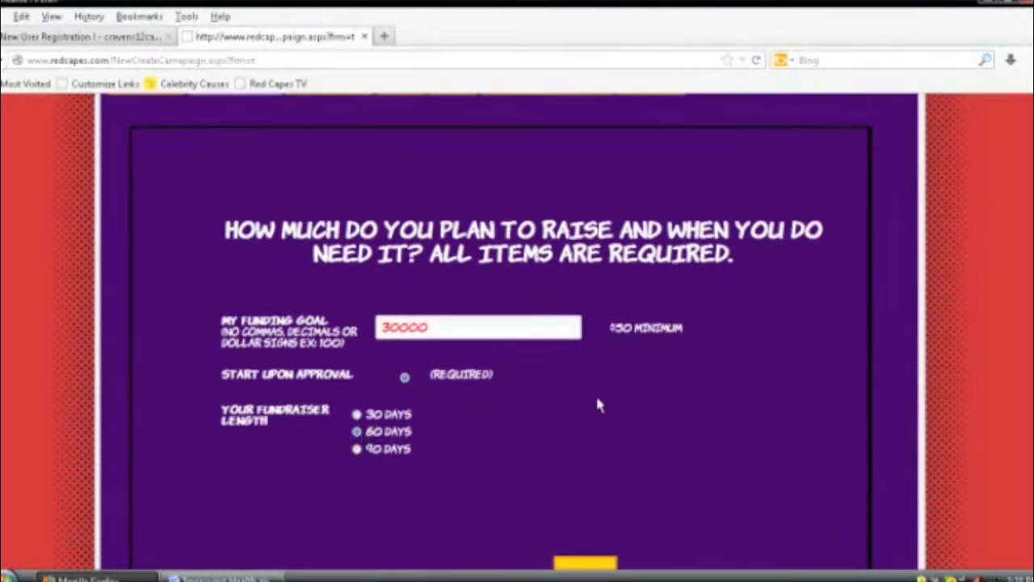
pyautogui.scroll(-4, 619, 388)
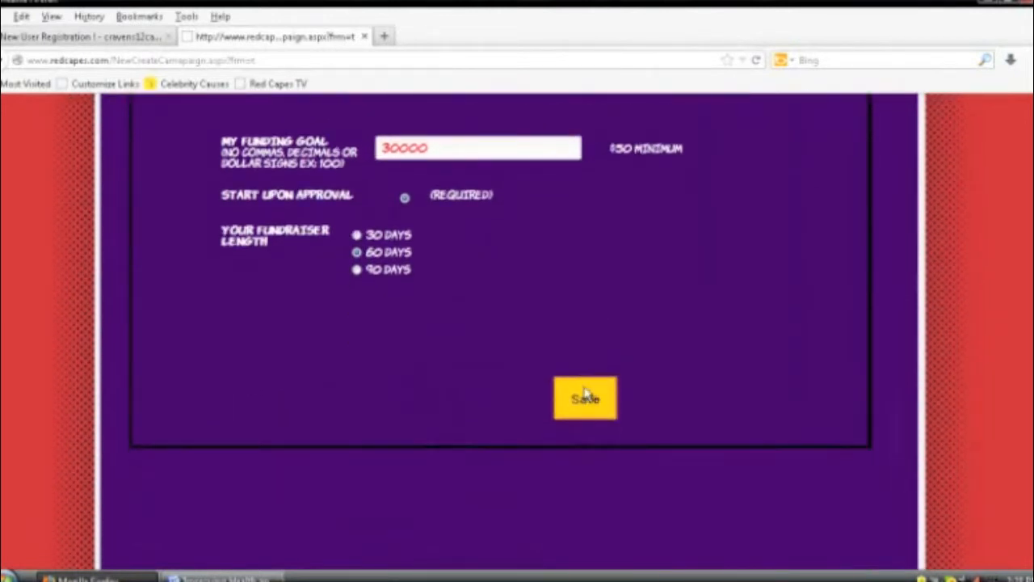
pyautogui.click(585, 398)
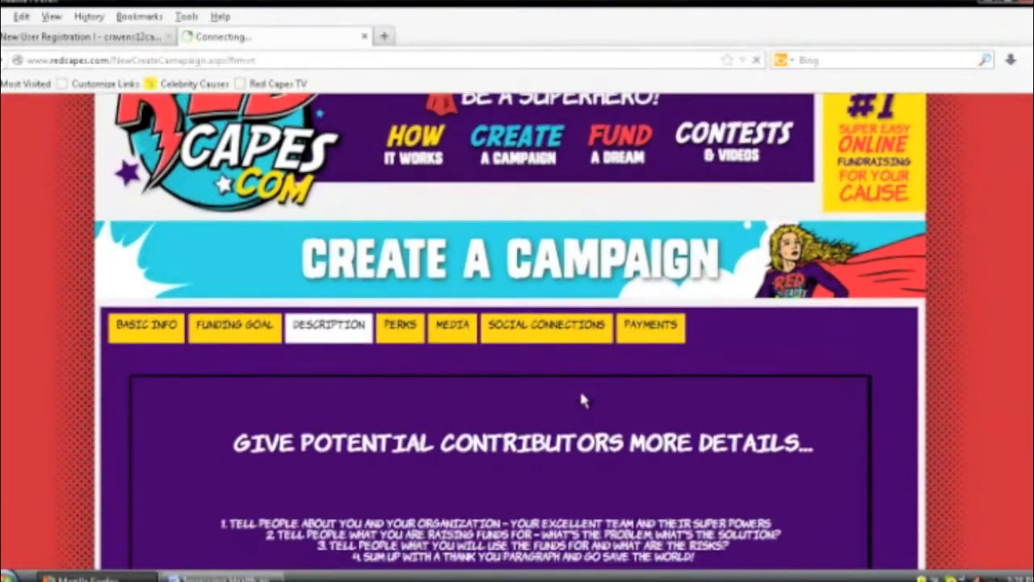
# Step: Scroll through the Description editor with its sample heading and bullet placeholders
pyautogui.scroll(1, 582, 394)
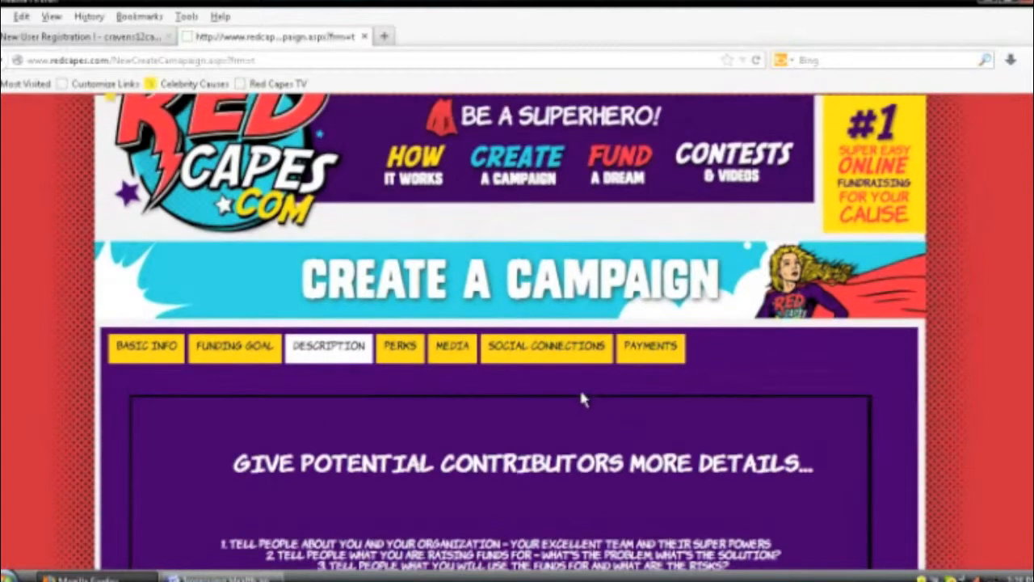
pyautogui.scroll(-3, 581, 396)
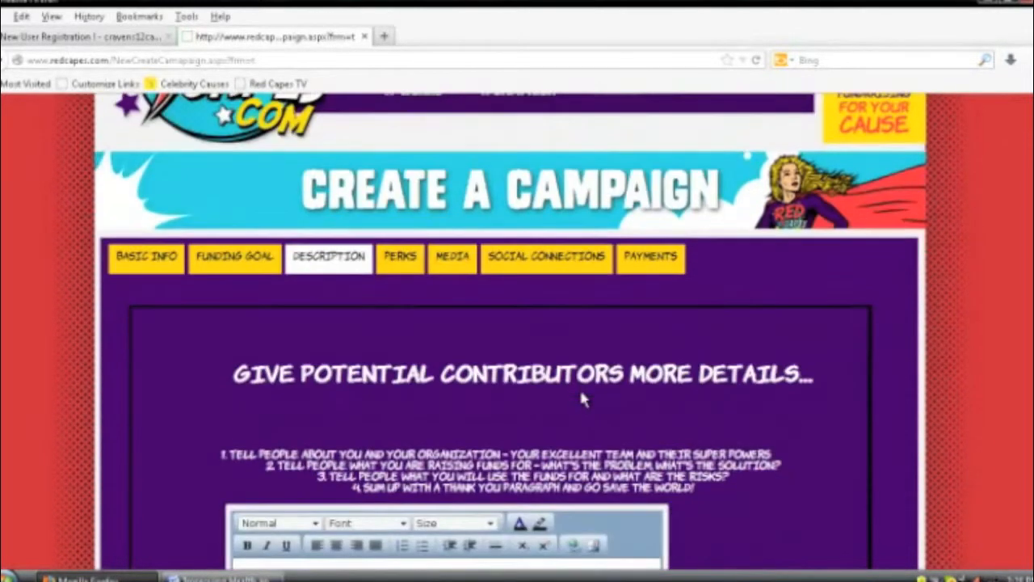
pyautogui.scroll(-4, 581, 390)
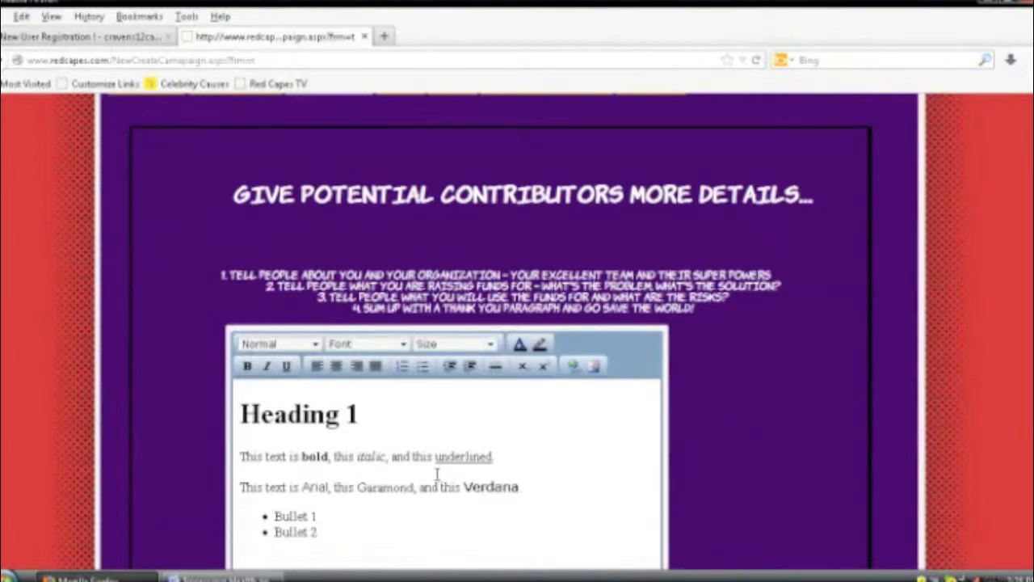
pyautogui.scroll(-2, 422, 461)
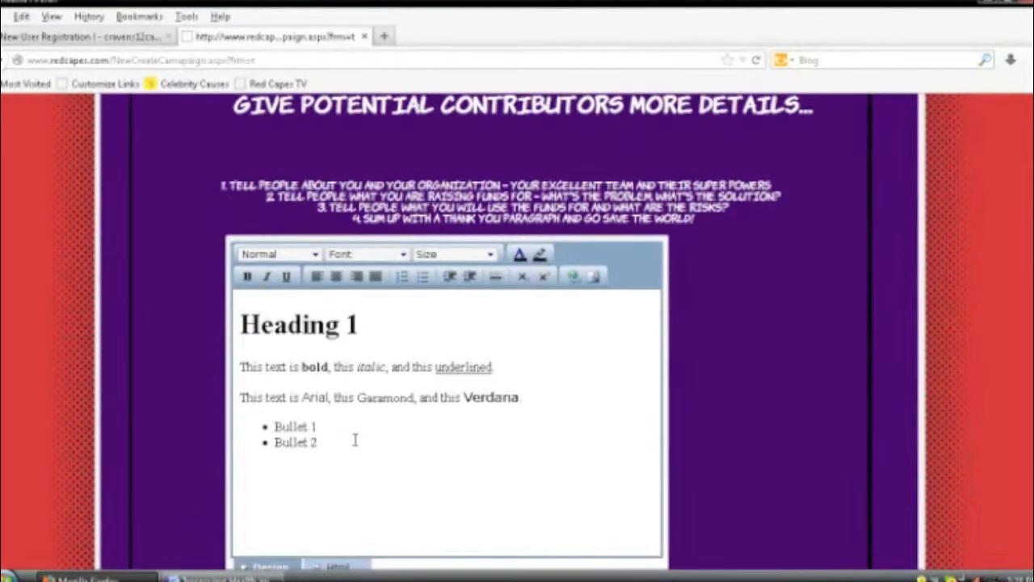
pyautogui.scroll(2, 355, 440)
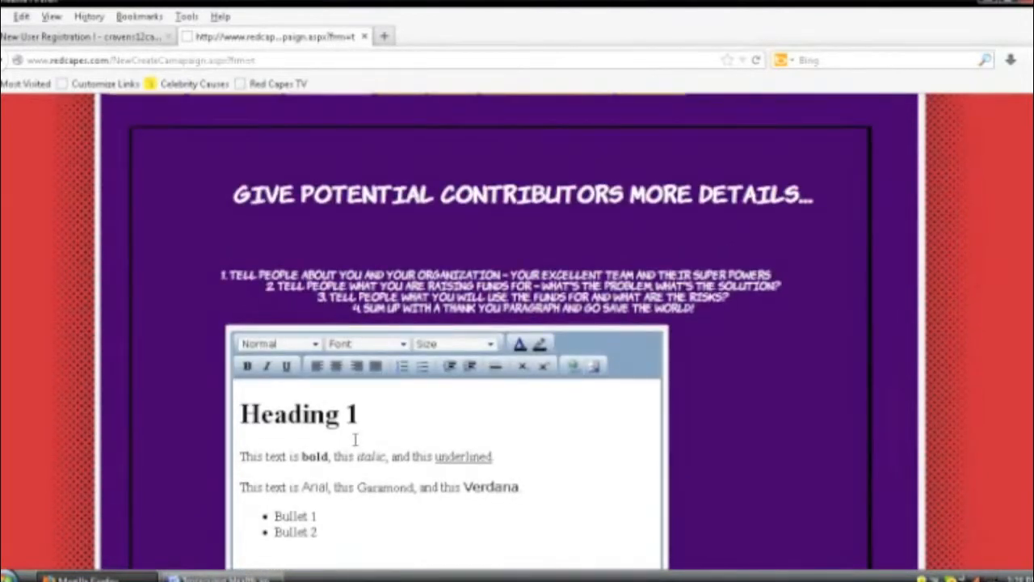
# Step: Select the Word document's opening paragraph about smoking and return to the editor
pyautogui.hotkey('alt', 'Tab')
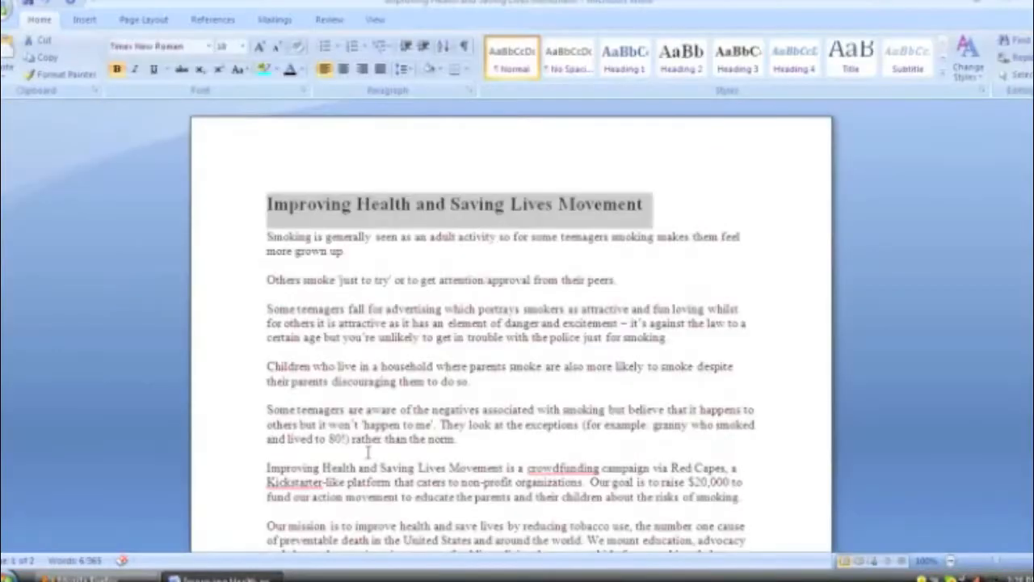
pyautogui.click(394, 251)
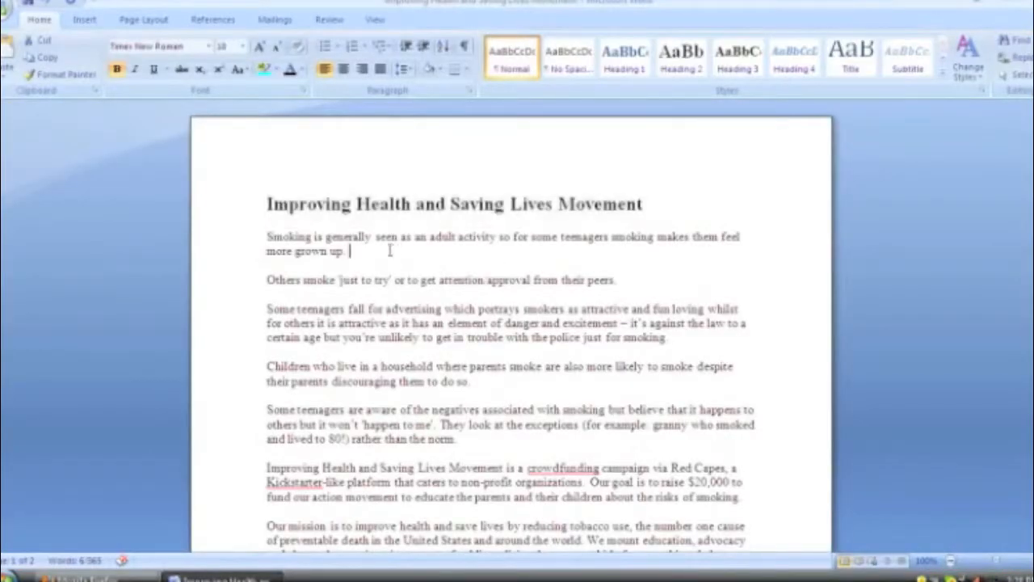
pyautogui.moveTo(207, 238); pyautogui.dragTo(211, 252)
pyautogui.hotkey('ctrl', 'c')
pyautogui.hotkey('alt', 'Tab')
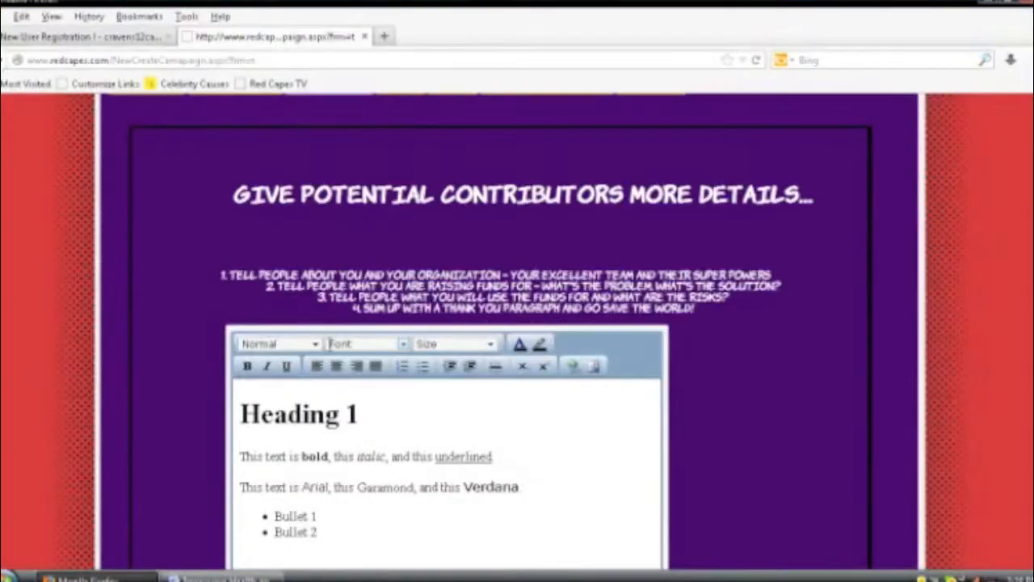
# Step: Paste the smoking paragraph over the Heading 1 sample, then select the following paragraphs in Word
pyautogui.moveTo(363, 415); pyautogui.dragTo(242, 414)
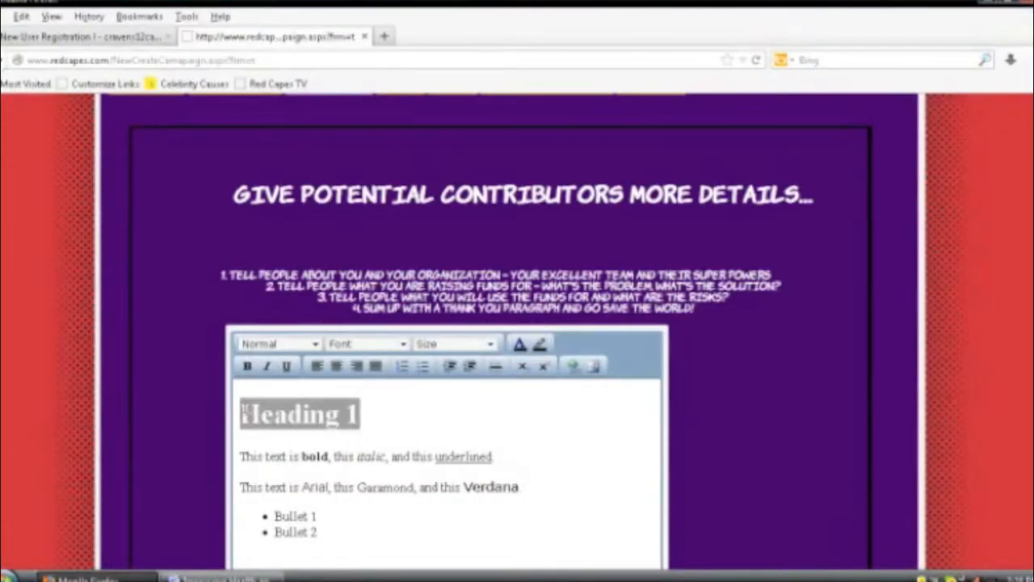
pyautogui.hotkey('ctrl', 'v')
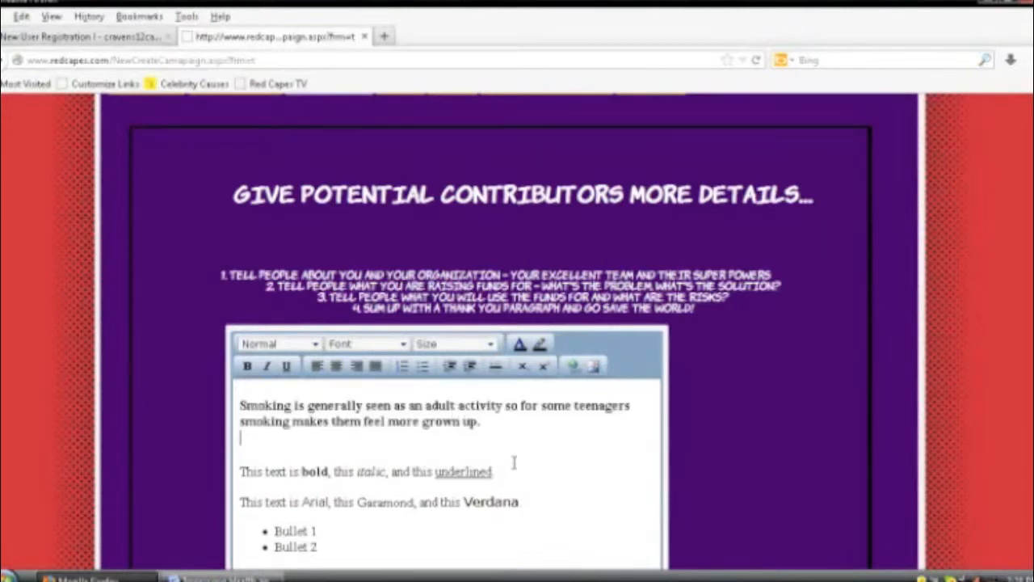
pyautogui.hotkey('alt', 'Tab')
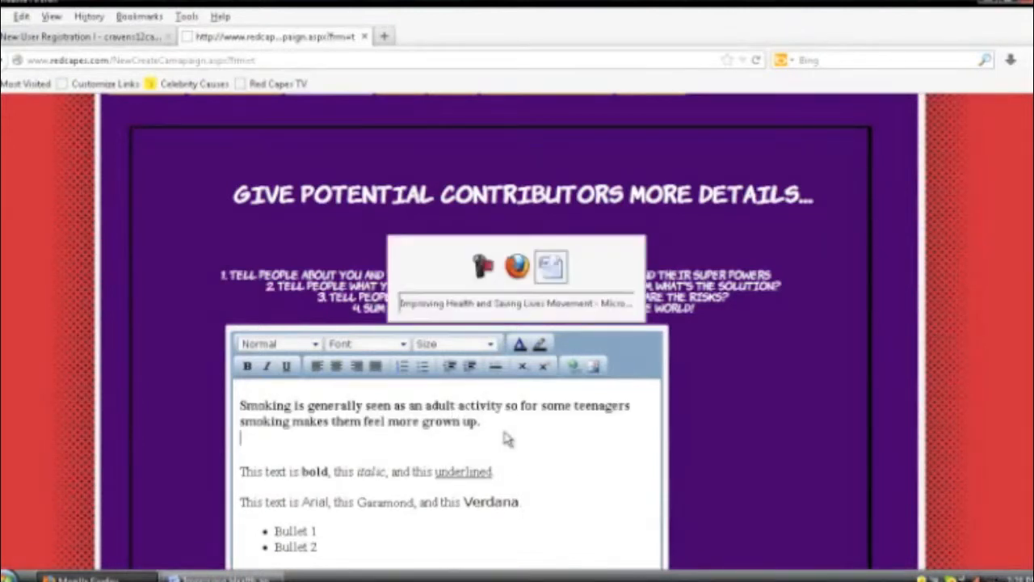
pyautogui.doubleClick(243, 244)
pyautogui.moveTo(242, 283); pyautogui.dragTo(392, 365)
pyautogui.scroll(4, 600, 365)
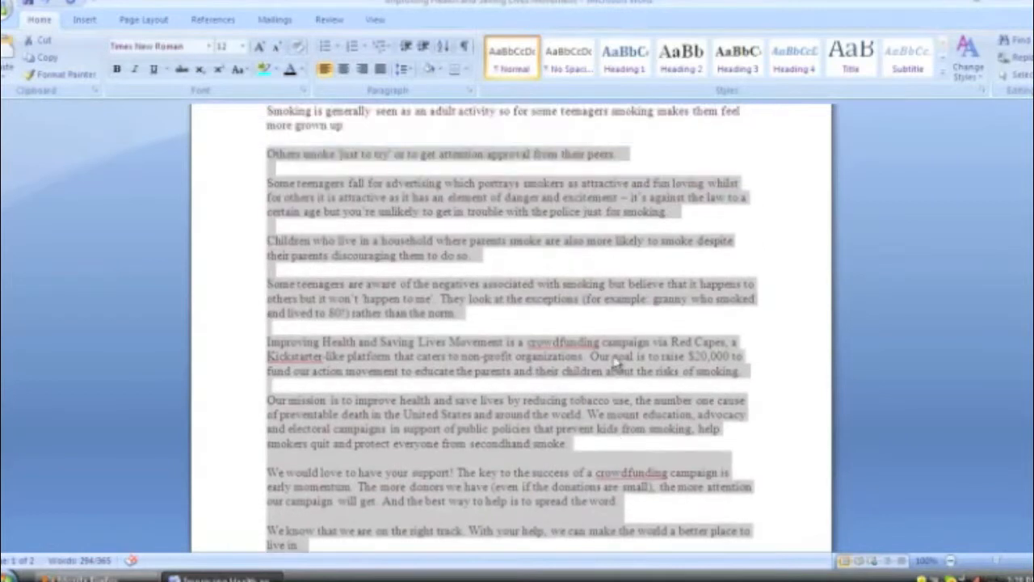
pyautogui.scroll(1, 615, 365)
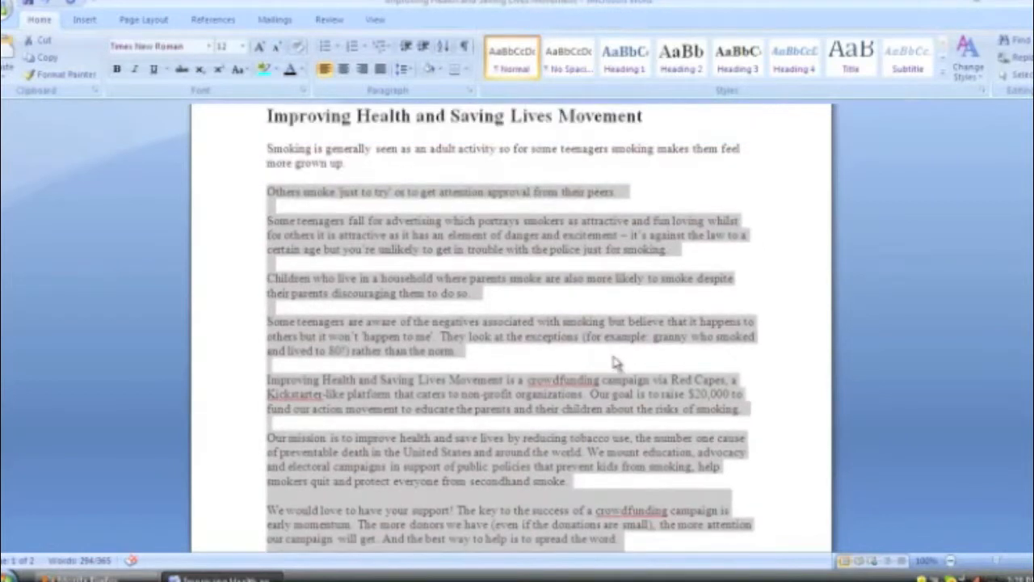
pyautogui.hotkey('alt', 'Tab')
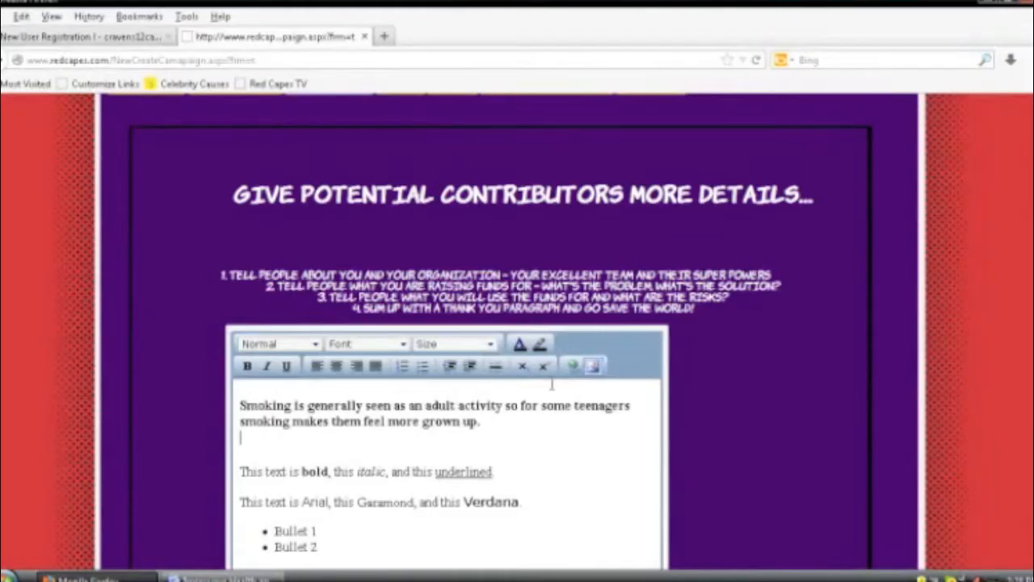
# Step: Paste the prepared paragraphs over the remaining sample text and bullets, and delete the extra blank line
pyautogui.click(476, 437)
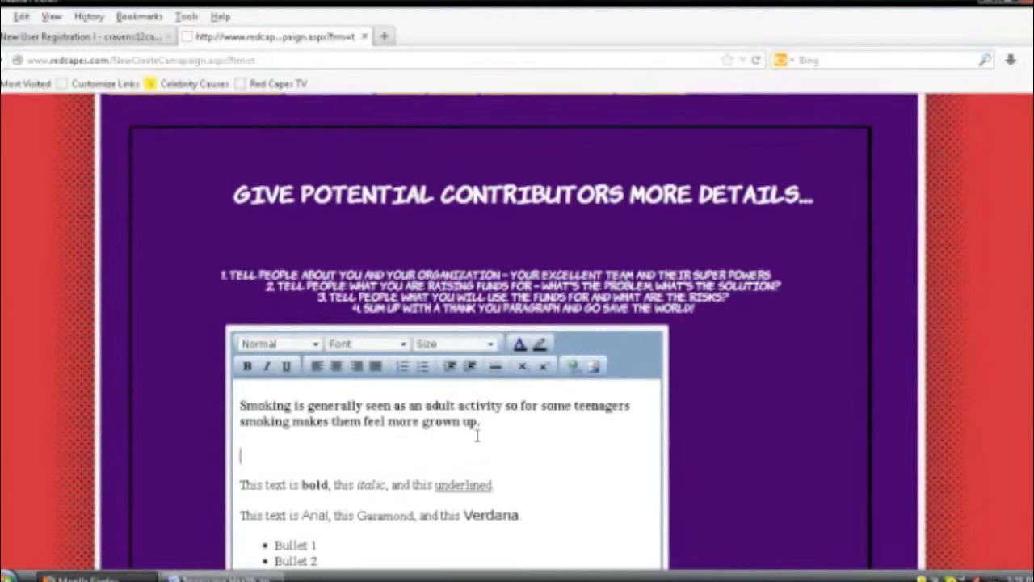
pyautogui.scroll(-4, 330, 460)
pyautogui.moveTo(342, 404); pyautogui.dragTo(233, 311)
pyautogui.hotkey('ctrl', 'v')
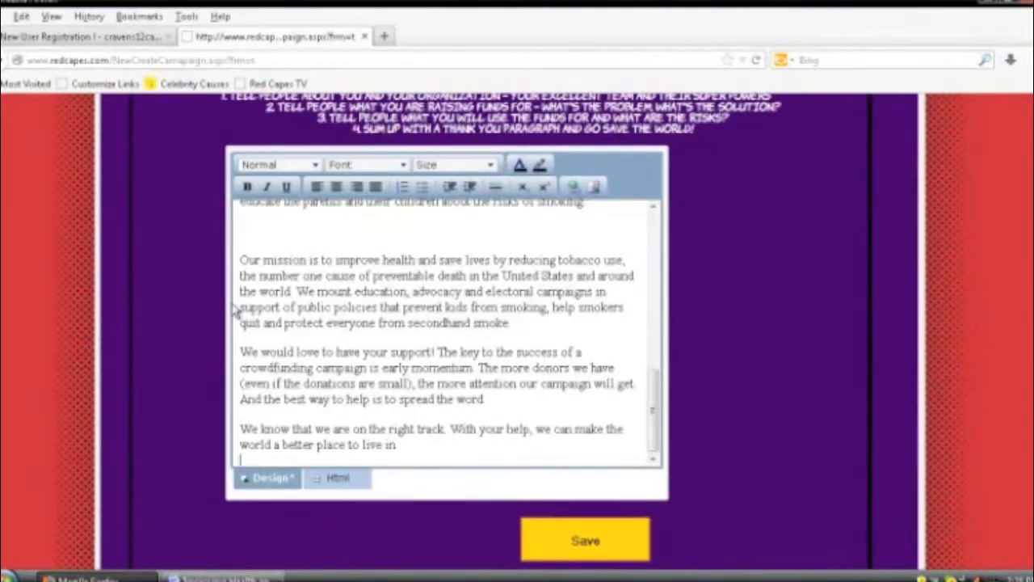
pyautogui.scroll(10, 251, 245)
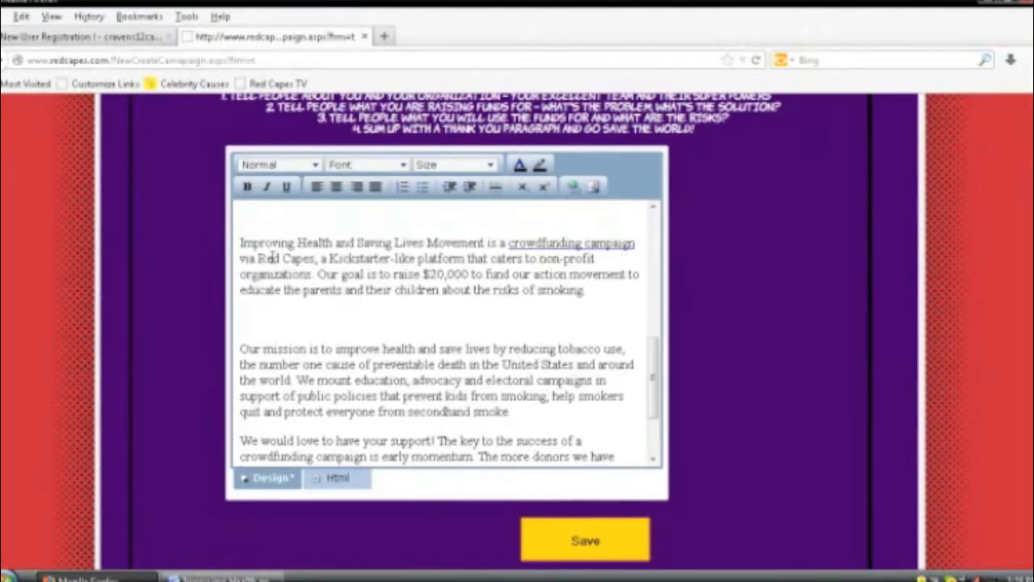
pyautogui.scroll(1, 273, 259)
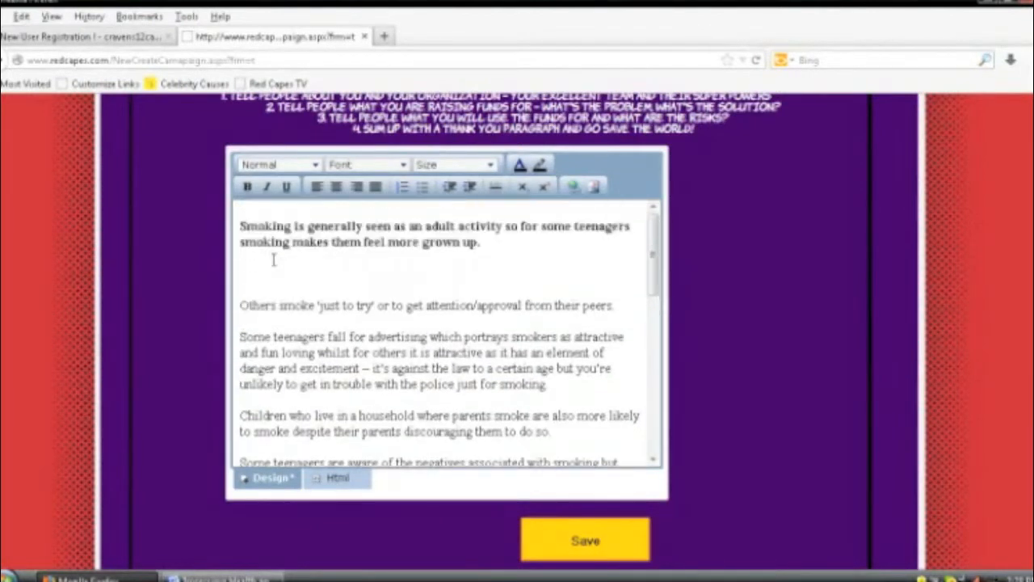
pyautogui.click(247, 287)
pyautogui.press('BackSpace')
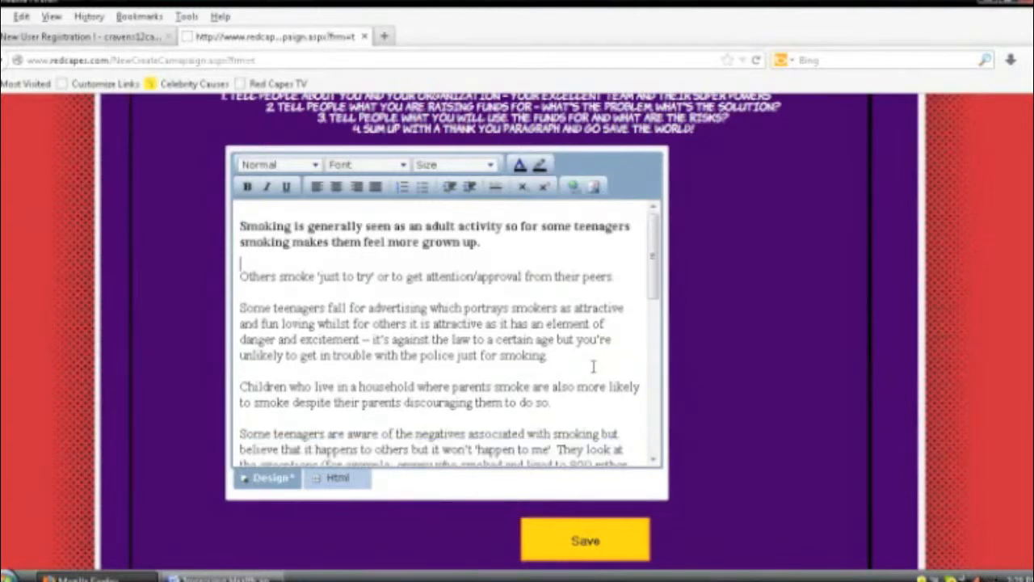
# Step: Review the pasted description and make 'crowdfunding campaign' a hyperlink
pyautogui.scroll(-2, 592, 364)
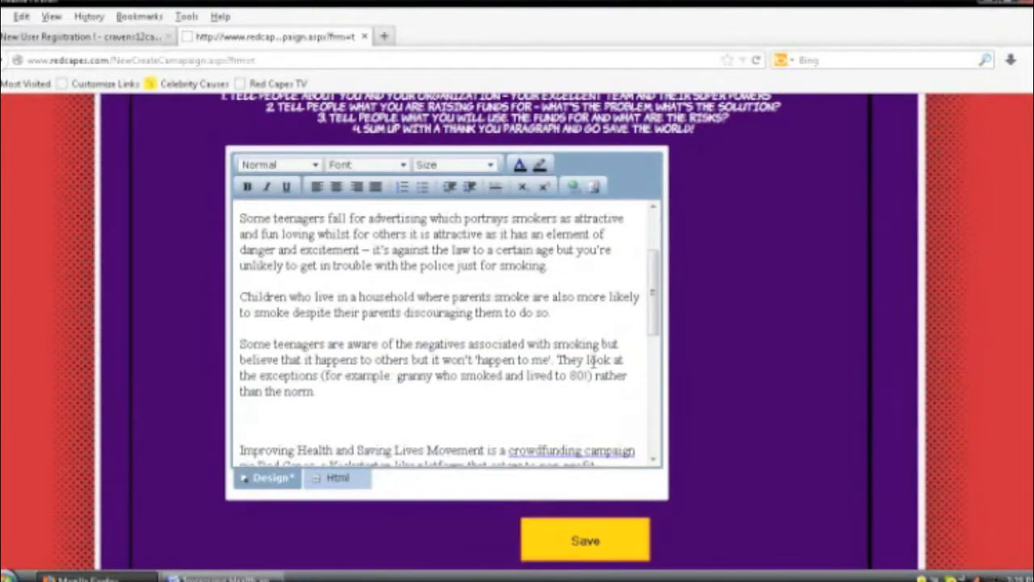
pyautogui.moveTo(652, 326); pyautogui.dragTo(644, 267)
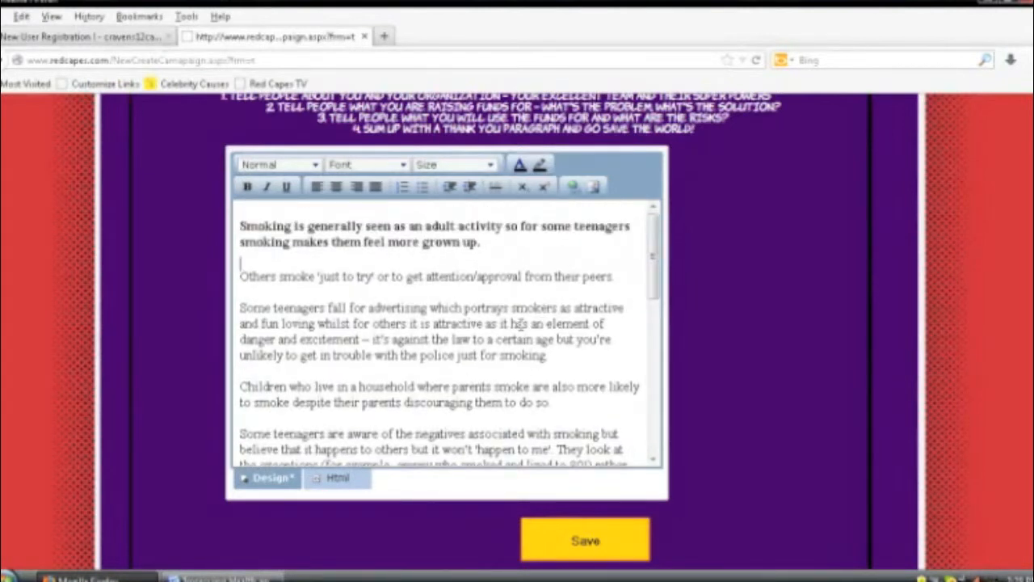
pyautogui.scroll(4, 508, 343)
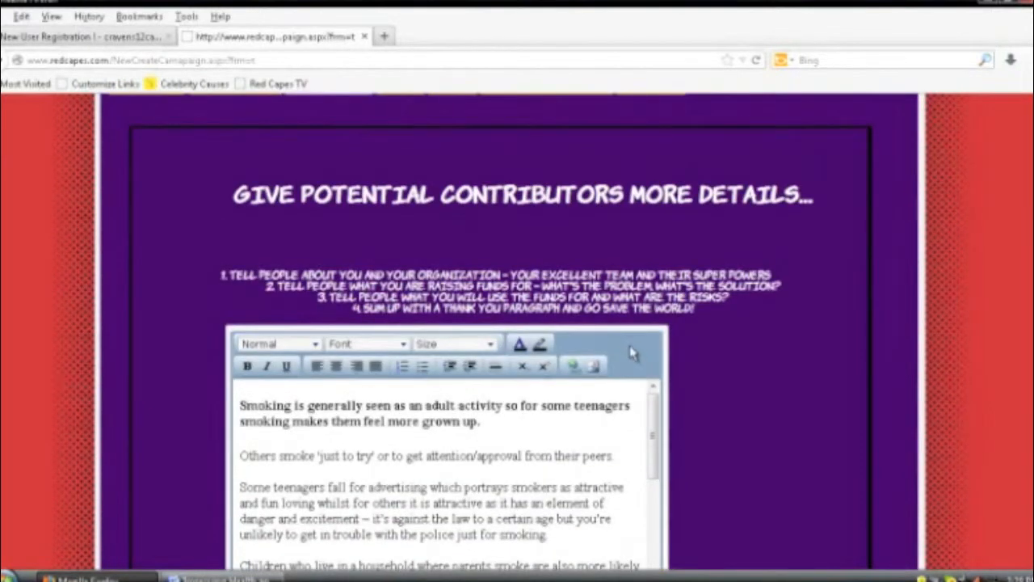
pyautogui.scroll(-4, 647, 356)
pyautogui.scroll(-3, 650, 362)
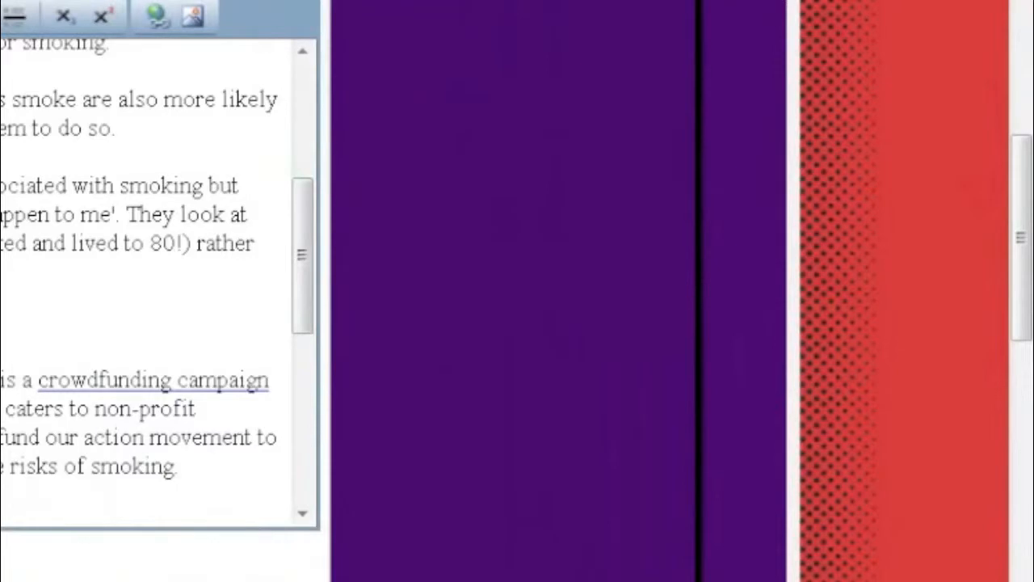
pyautogui.scroll(-1, 153, 283)
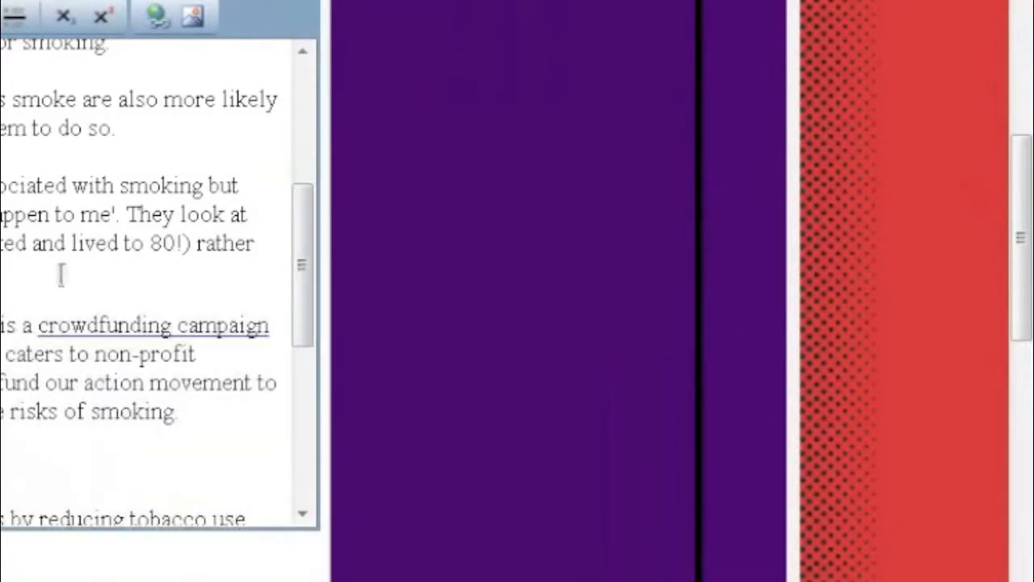
pyautogui.scroll(-3, 277, 300)
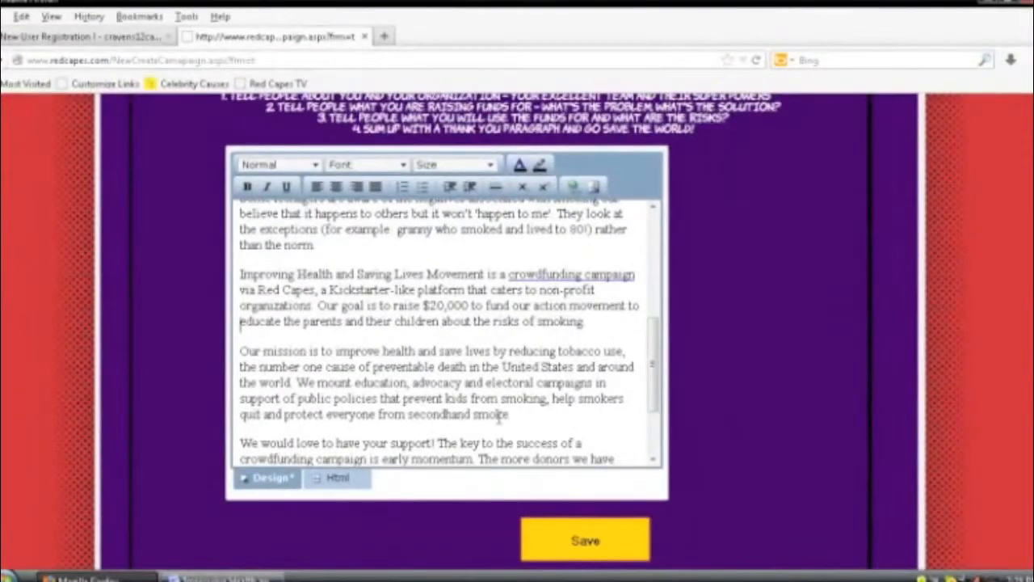
pyautogui.scroll(-2, 493, 408)
pyautogui.scroll(-3, 488, 402)
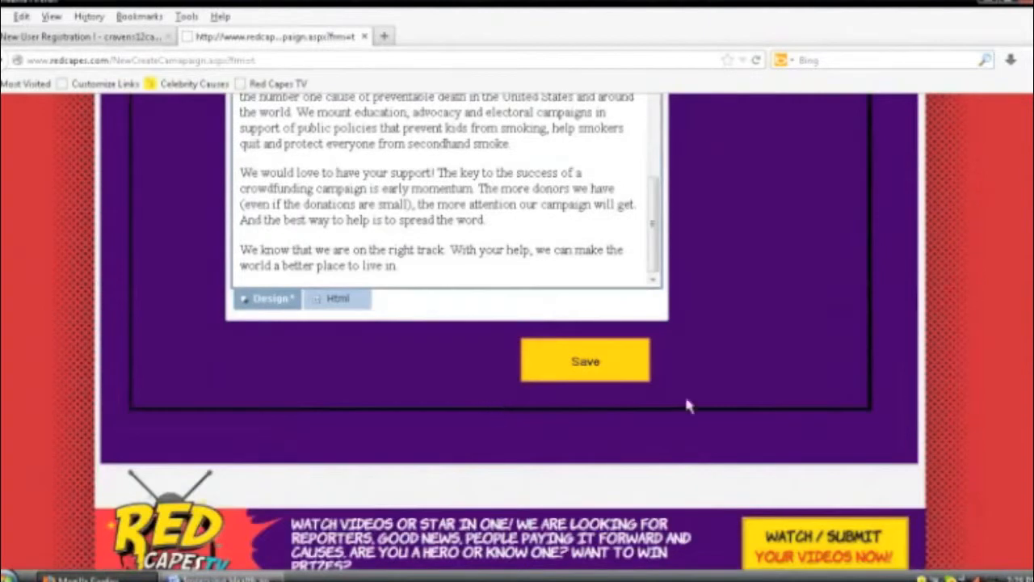
pyautogui.scroll(6, 517, 324)
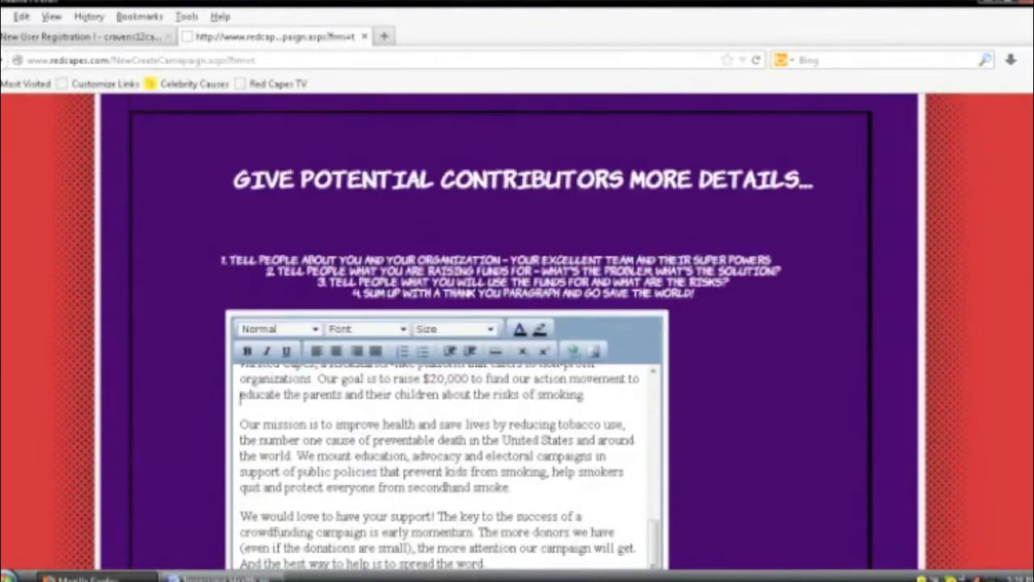
pyautogui.scroll(-2, 742, 480)
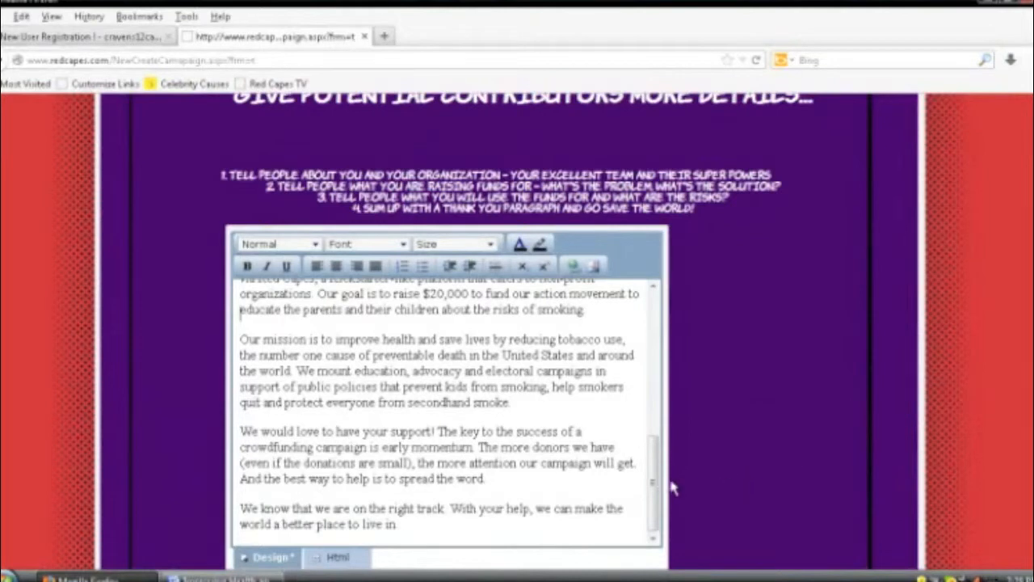
pyautogui.moveTo(654, 481); pyautogui.dragTo(657, 440)
pyautogui.moveTo(636, 377); pyautogui.dragTo(508, 377)
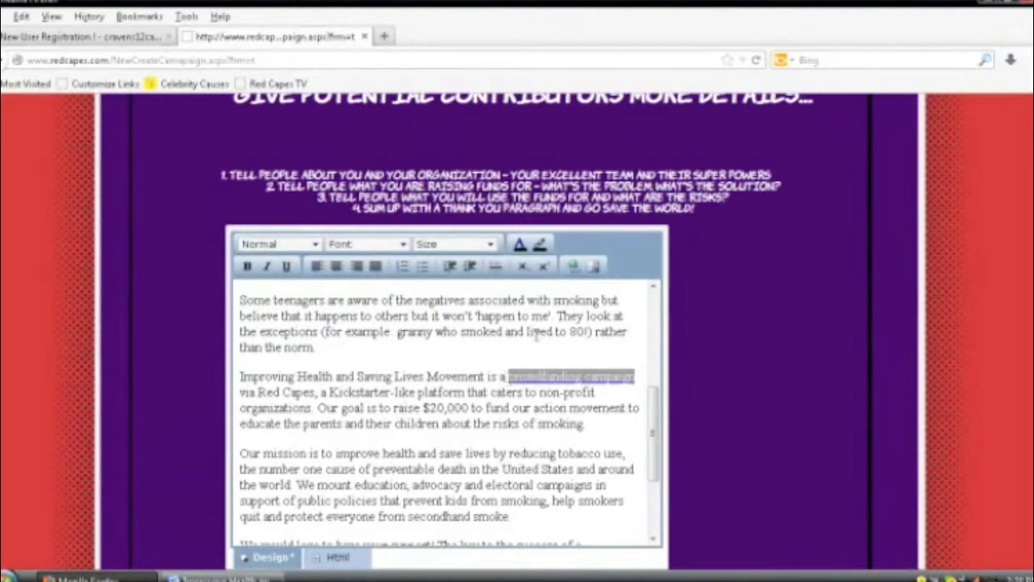
pyautogui.click(574, 265)
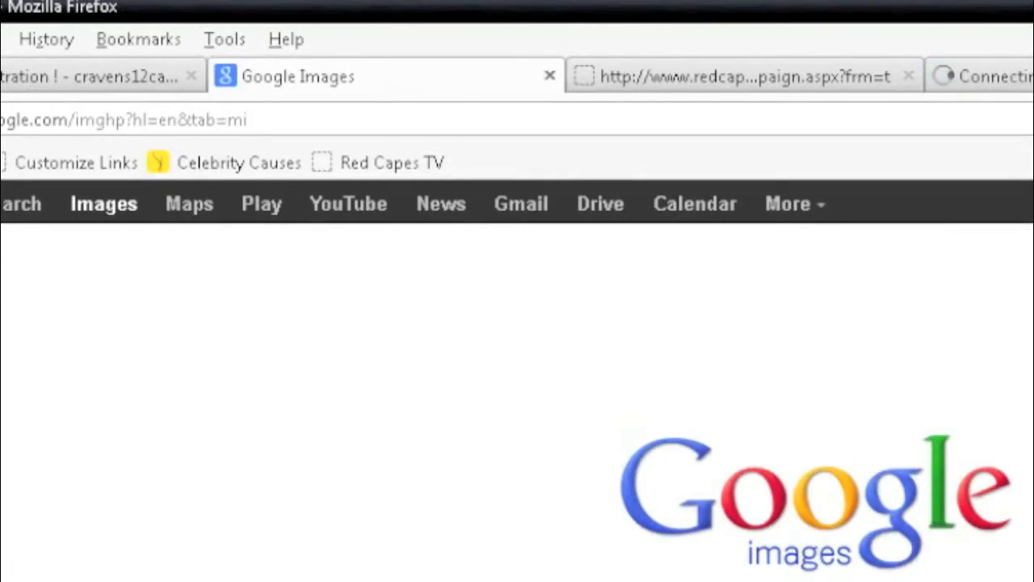
# Step: Search Google Images for 'tobacco free movement' and browse the logo and poster results
pyautogui.press('Return')
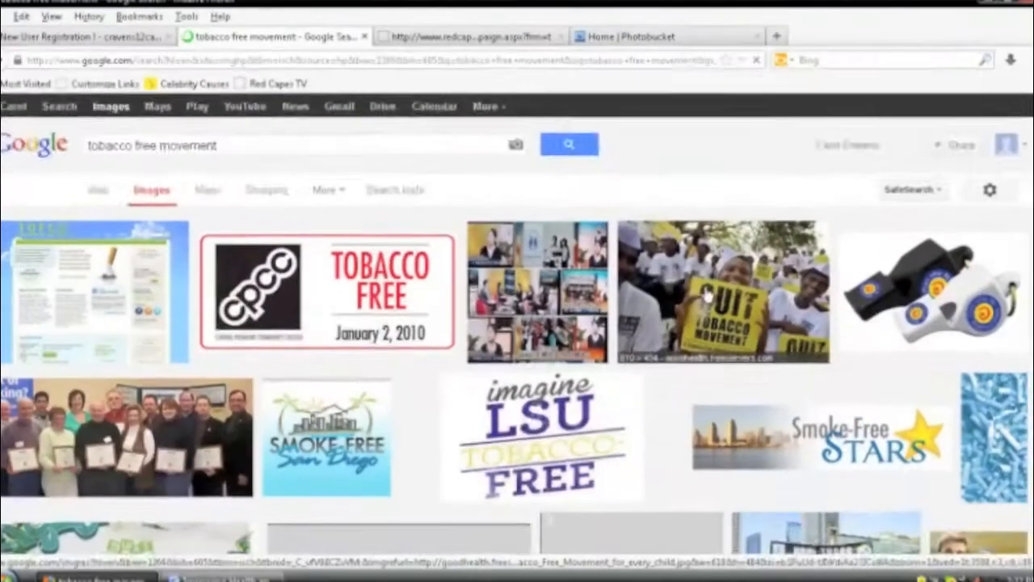
pyautogui.scroll(-2, 706, 296)
pyautogui.scroll(-4, 711, 295)
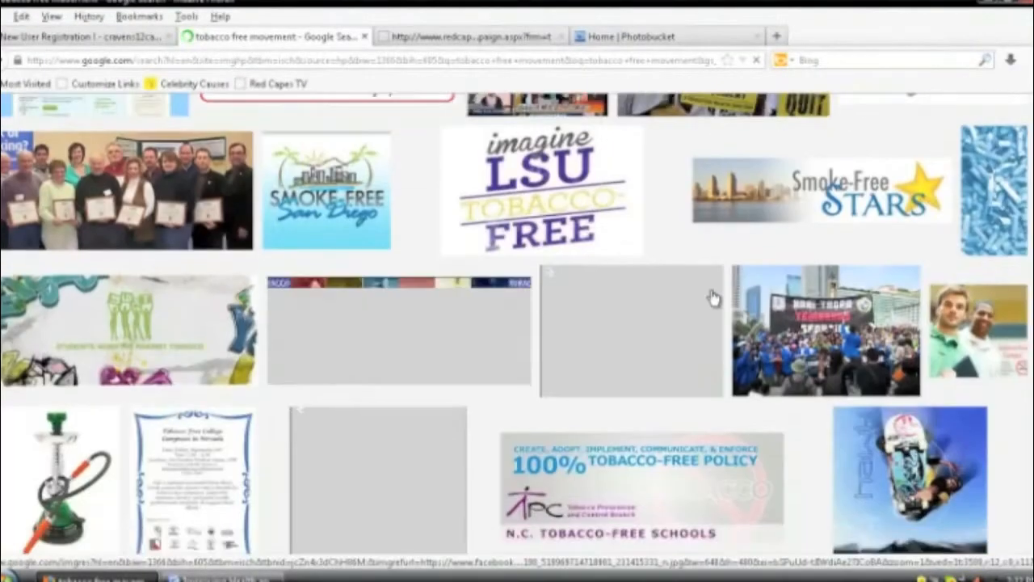
pyautogui.scroll(-5, 637, 323)
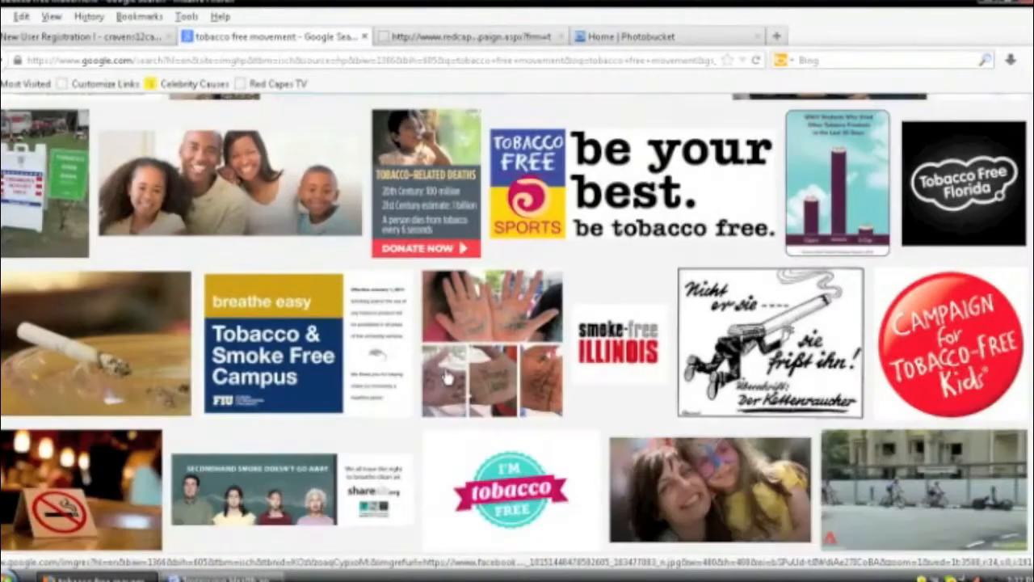
pyautogui.click(638, 378)
pyautogui.scroll(-1, 639, 379)
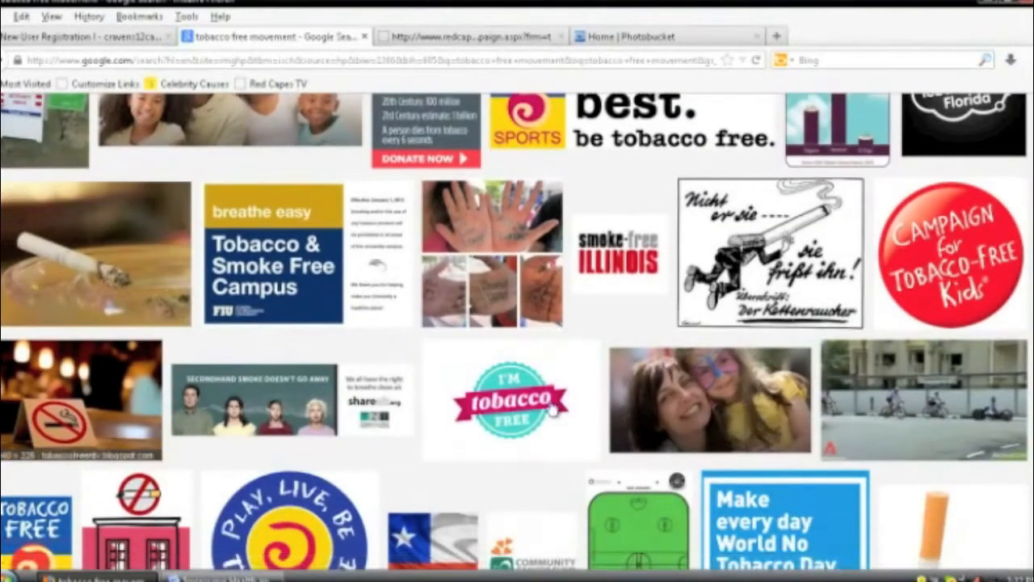
pyautogui.scroll(-5, 451, 404)
pyautogui.scroll(-5, 450, 404)
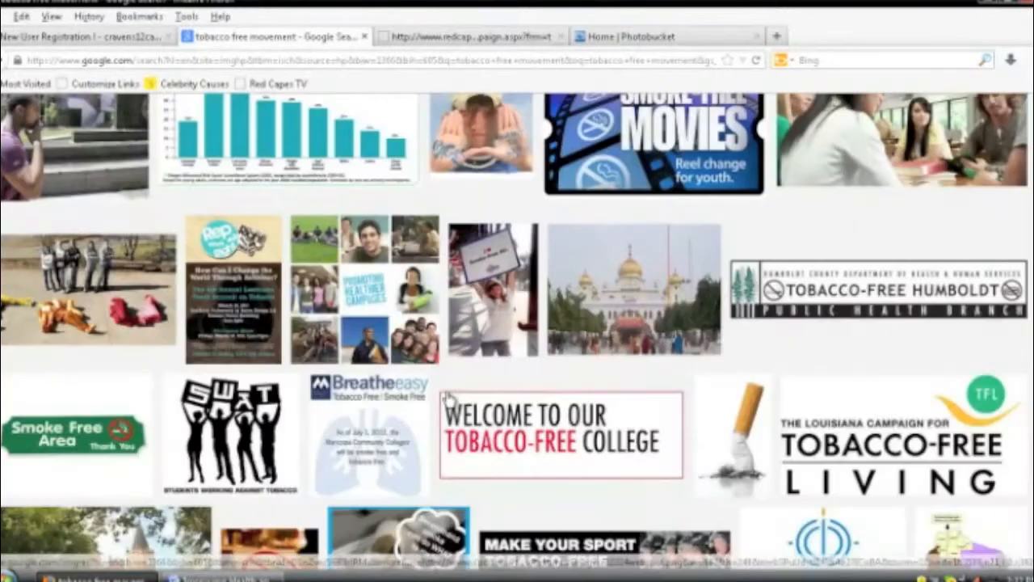
pyautogui.scroll(-2, 546, 400)
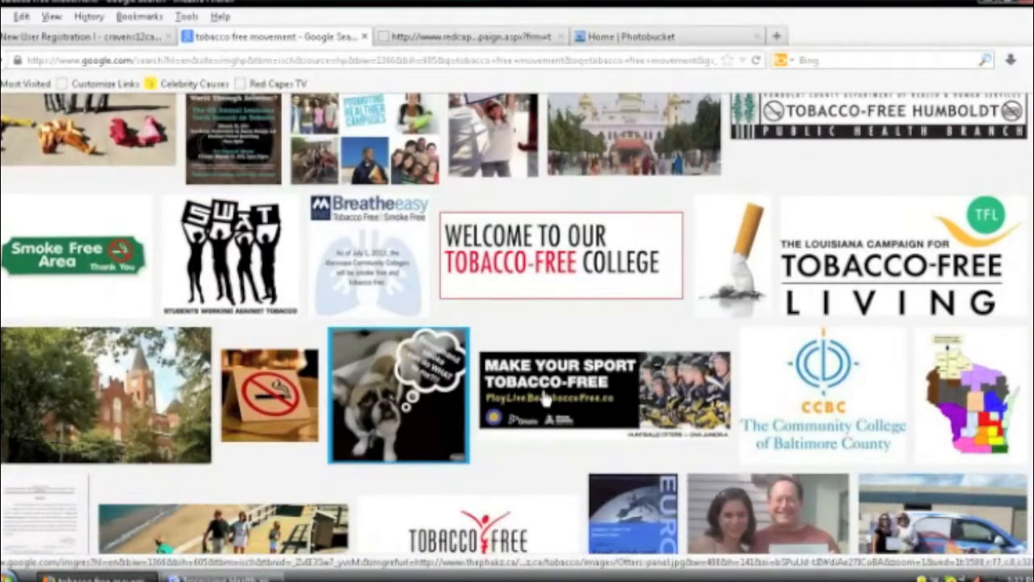
pyautogui.scroll(-1, 543, 397)
pyautogui.scroll(-1, 537, 393)
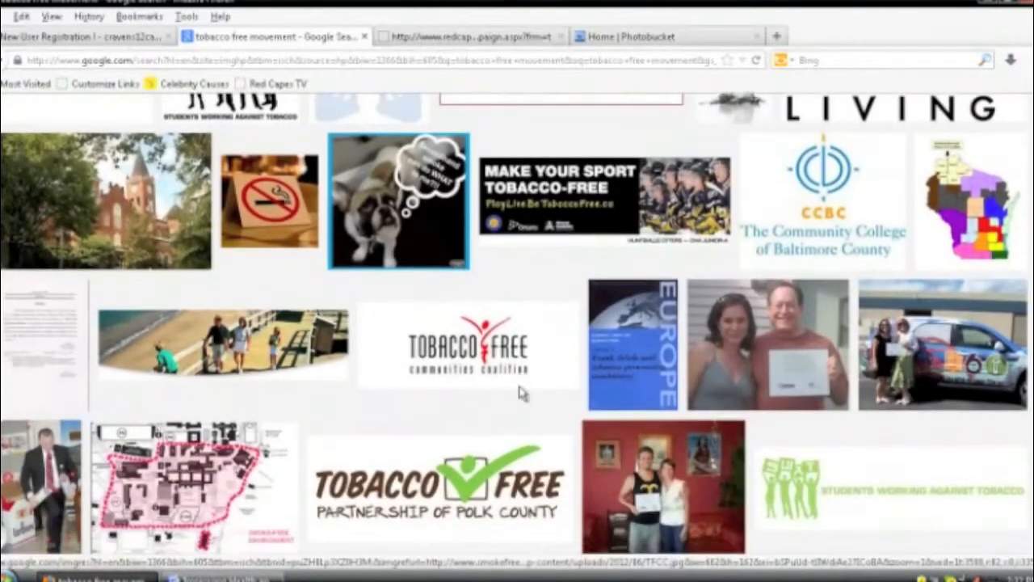
pyautogui.scroll(-3, 503, 374)
pyautogui.scroll(-5, 501, 373)
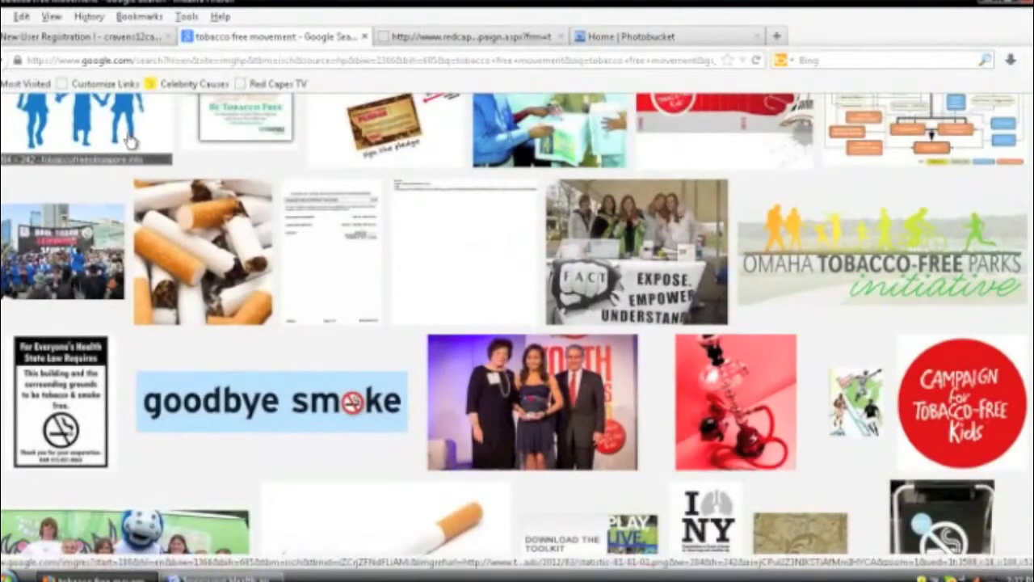
# Step: Save the full-size broken-cigarette image into Desktop > Campaign as the JPEG 'cig'
pyautogui.scroll(-2, 404, 297)
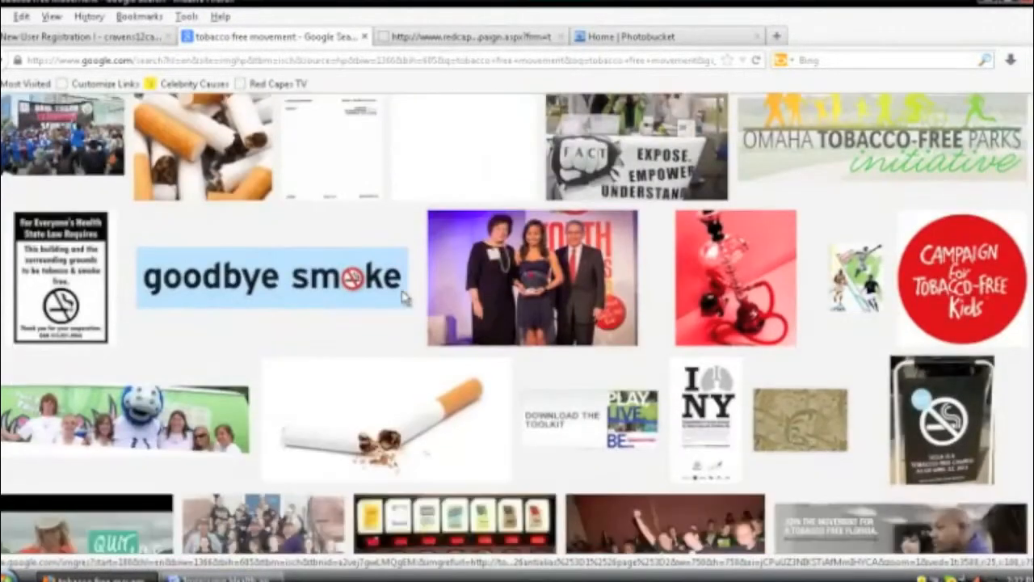
pyautogui.scroll(-1, 404, 298)
pyautogui.click(474, 38)
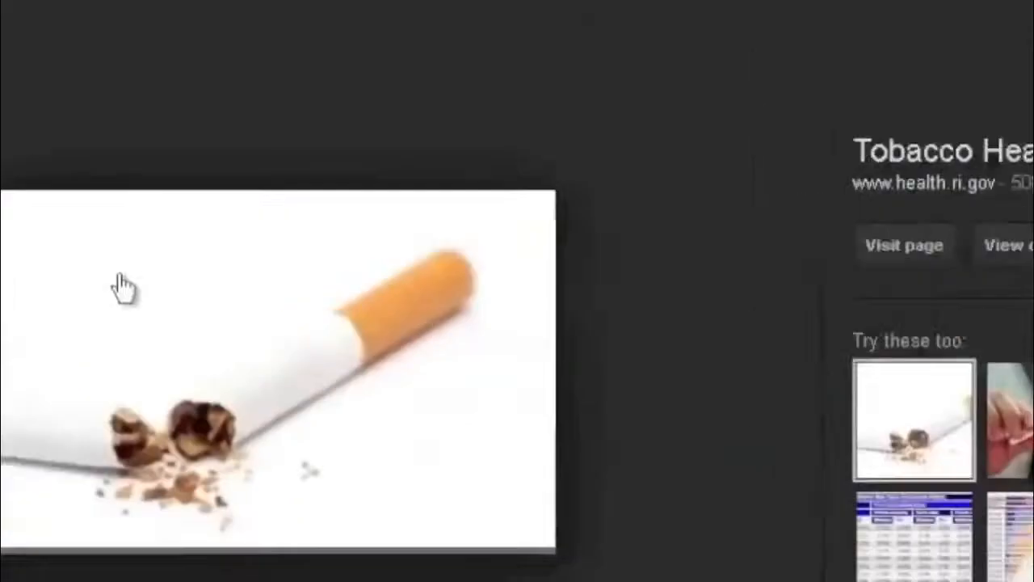
pyautogui.rightClick(351, 75)
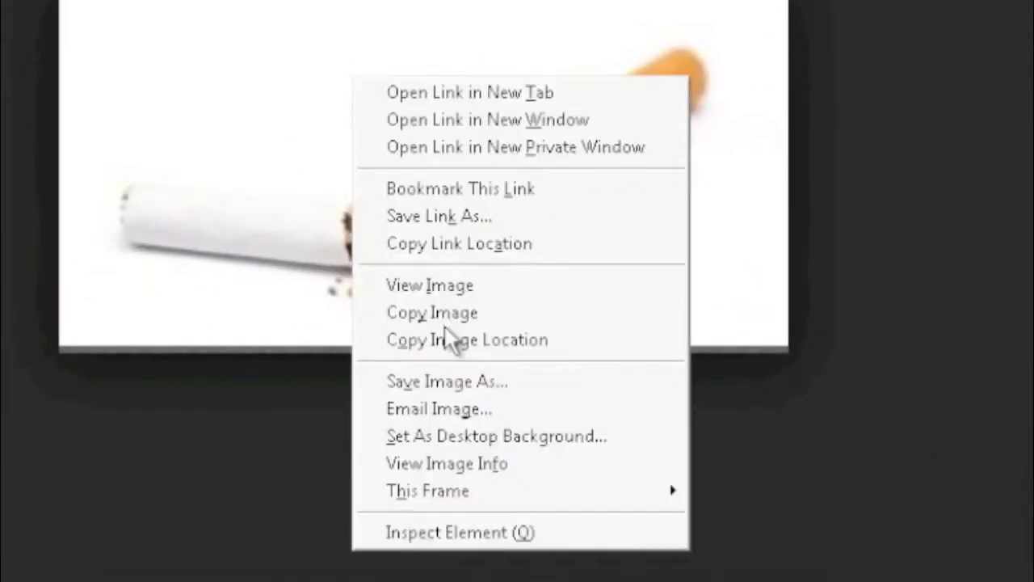
pyautogui.click(448, 382)
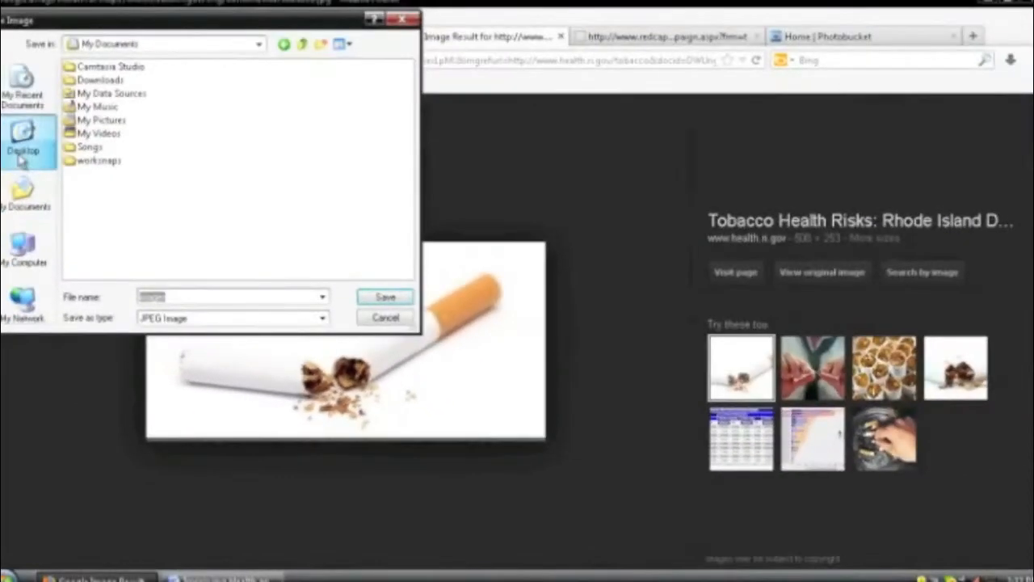
pyautogui.click(22, 160)
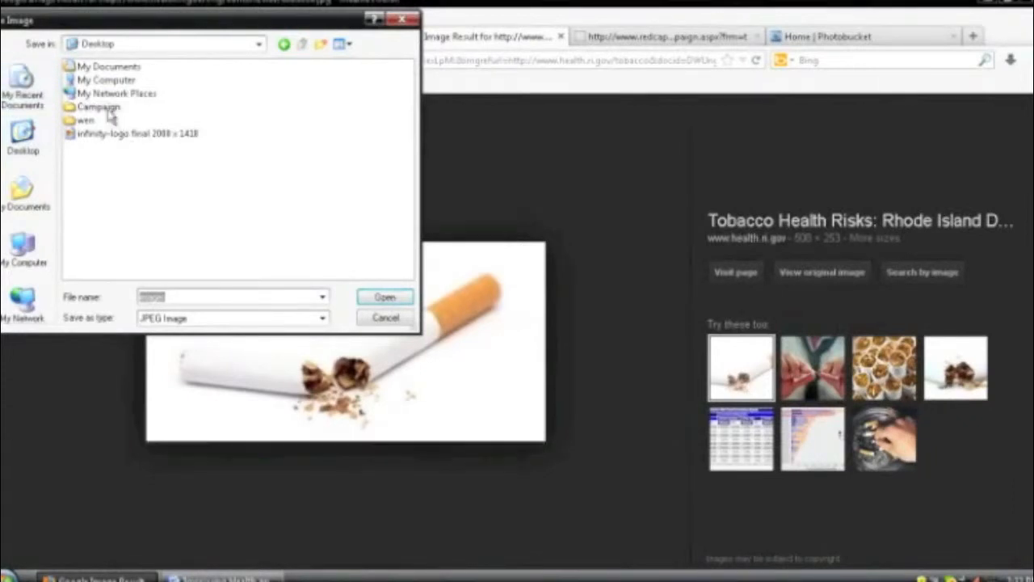
pyautogui.doubleClick(109, 109)
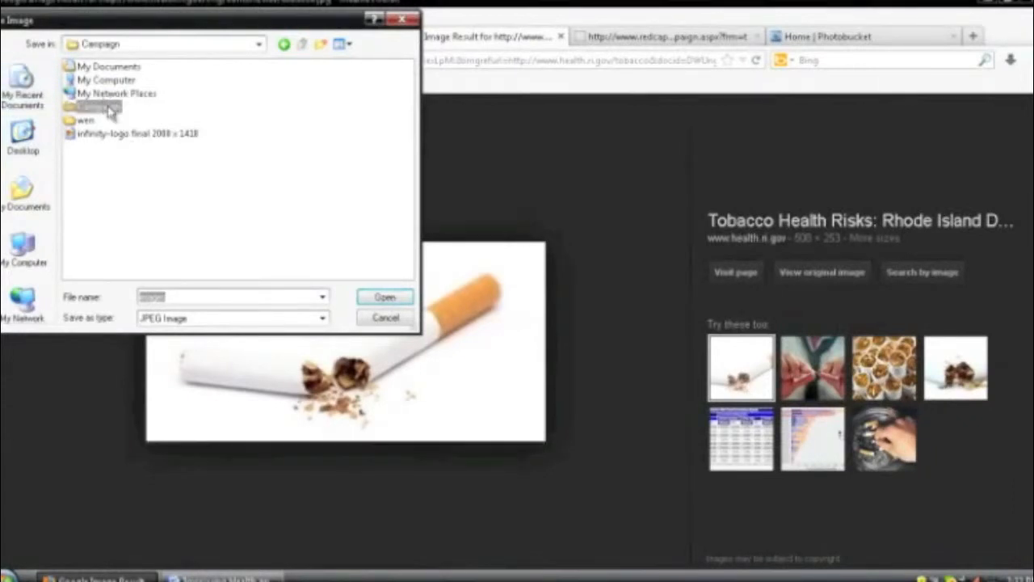
pyautogui.doubleClick(185, 296)
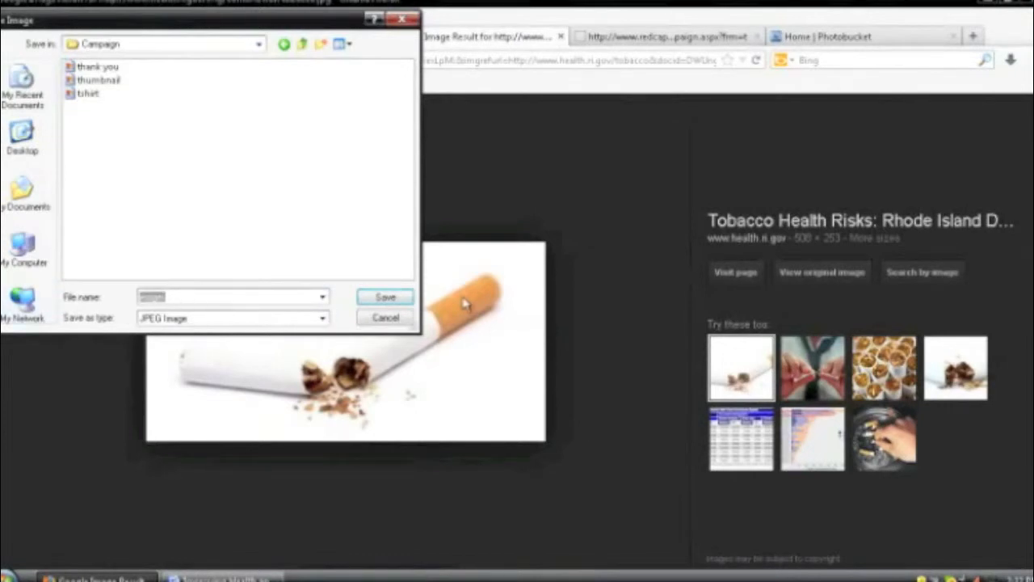
pyautogui.write('r')
pyautogui.press('Return')
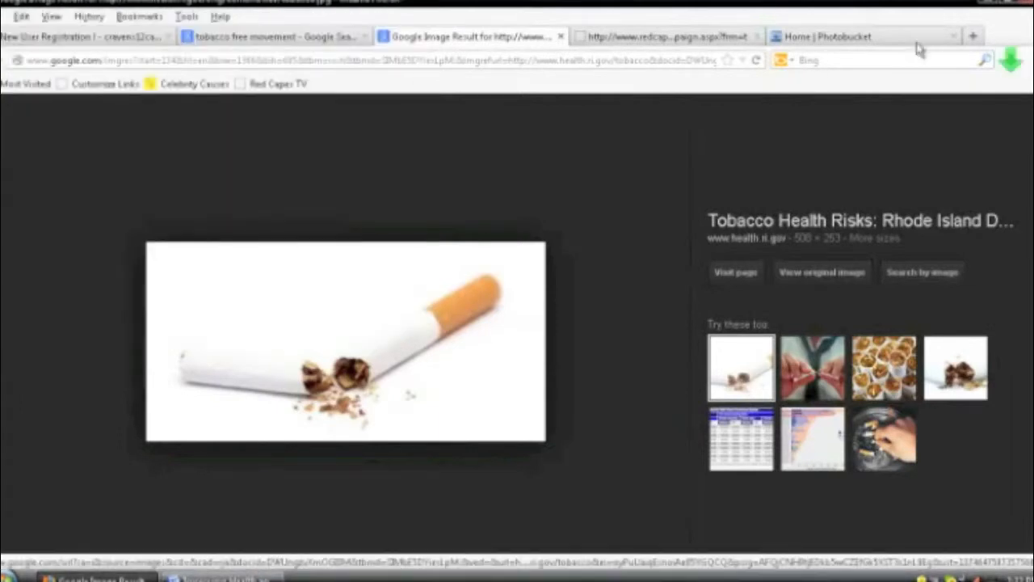
# Step: Upload the 'cigar' image file to Photobucket
pyautogui.click(824, 38)
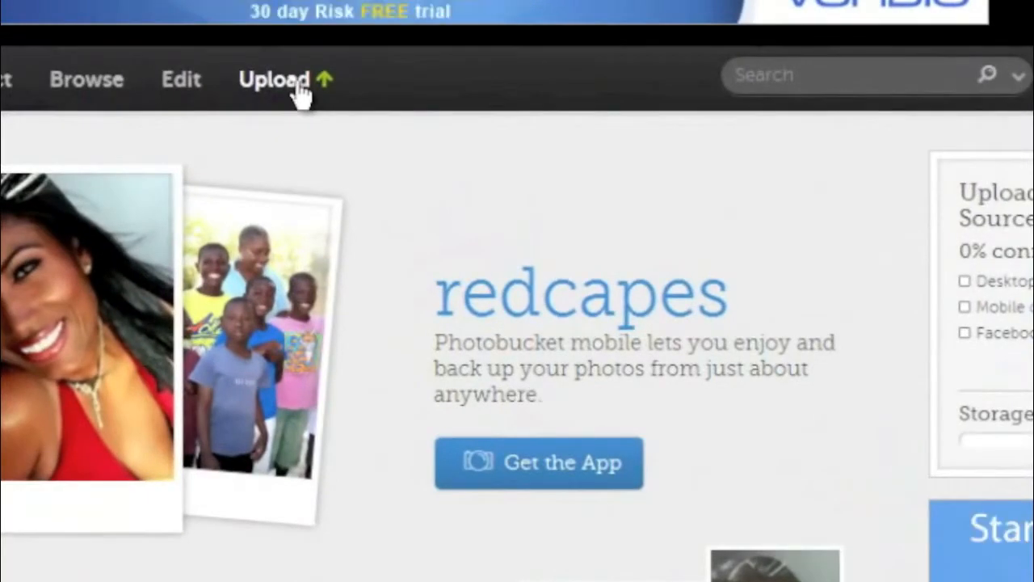
pyautogui.click(299, 95)
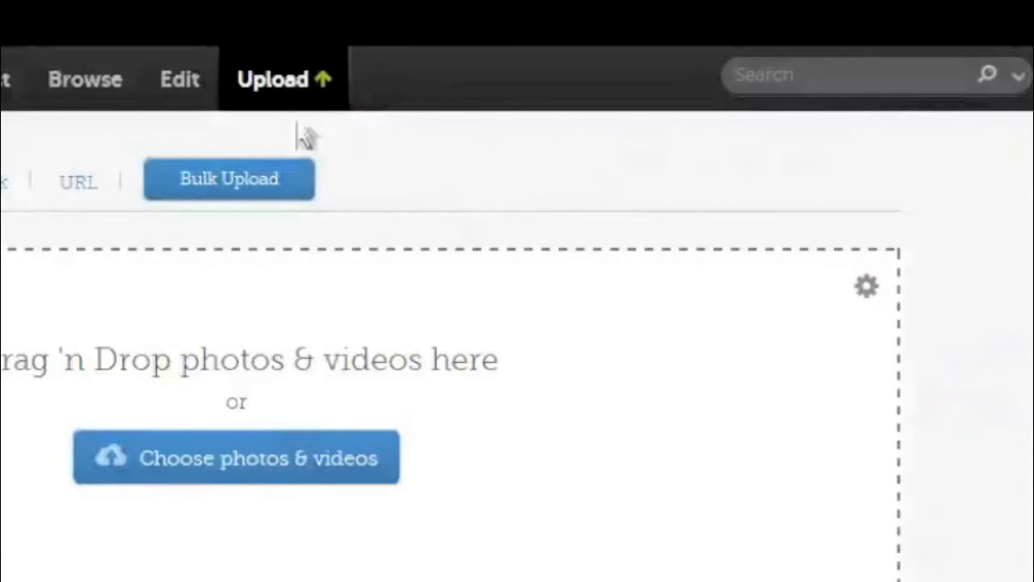
pyautogui.click(224, 476)
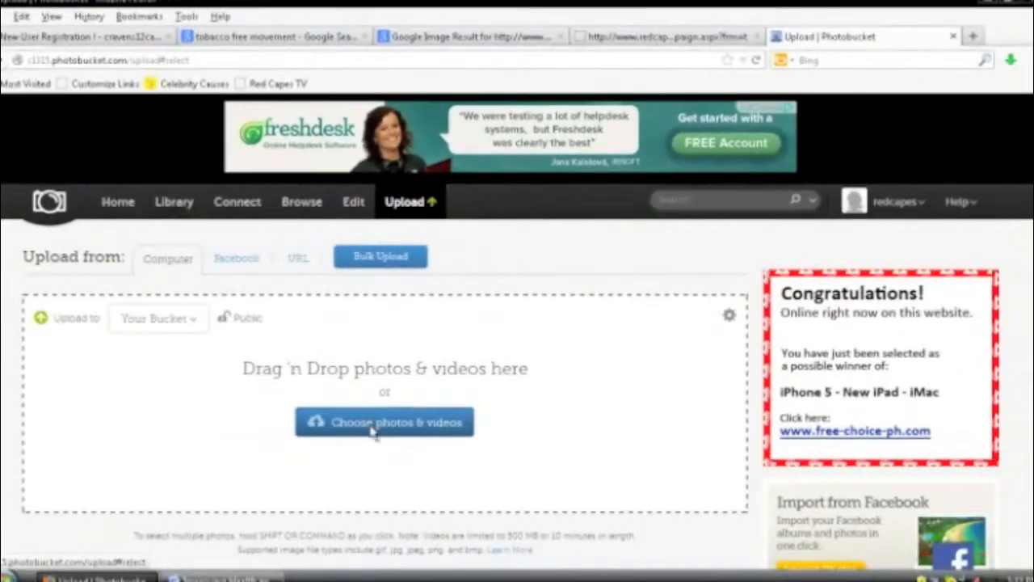
pyautogui.click(256, 473)
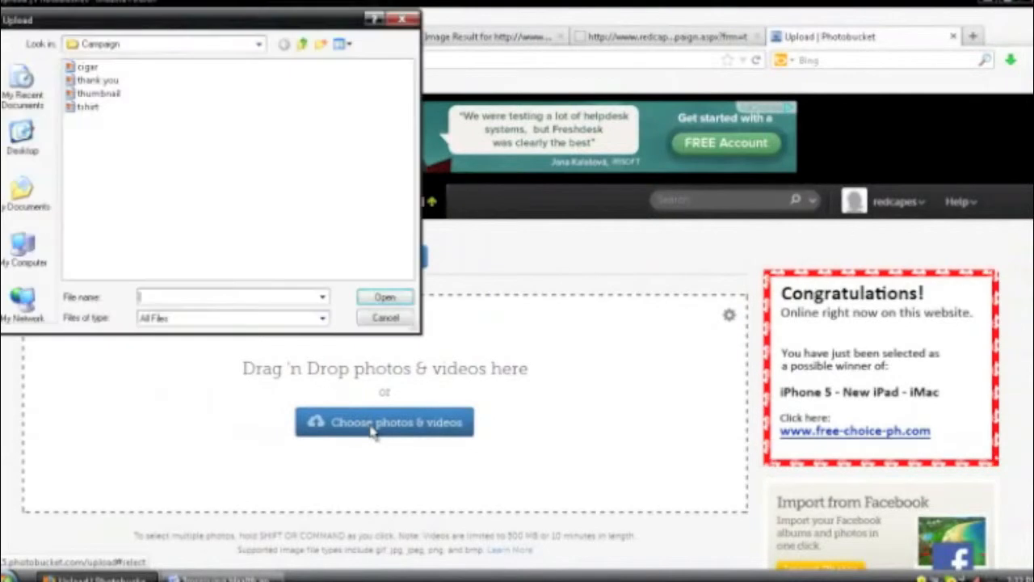
pyautogui.click(88, 66)
pyautogui.click(384, 297)
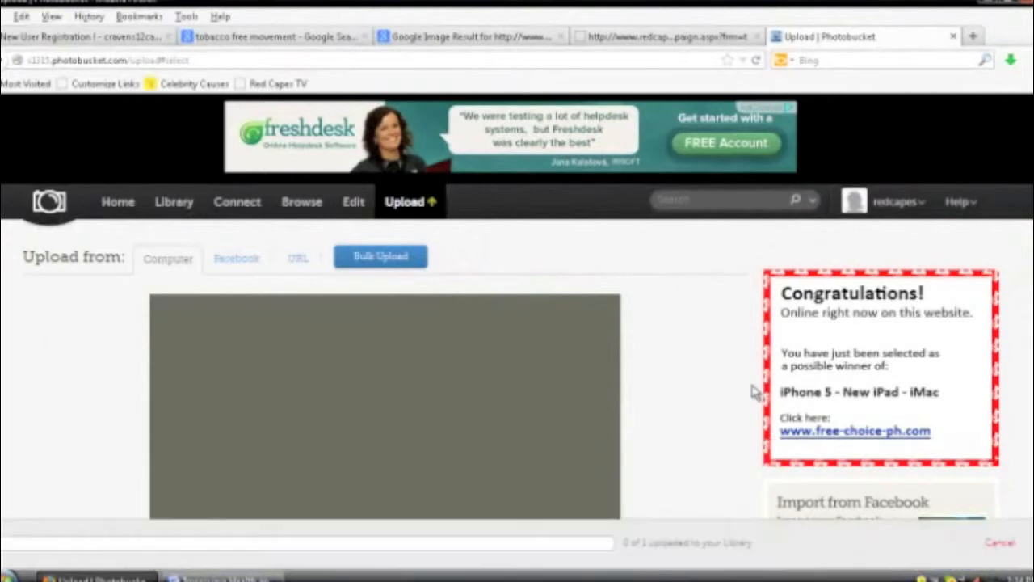
# Step: Open the uploaded cigarette photo's page and copy its direct link
pyautogui.scroll(-4, 718, 385)
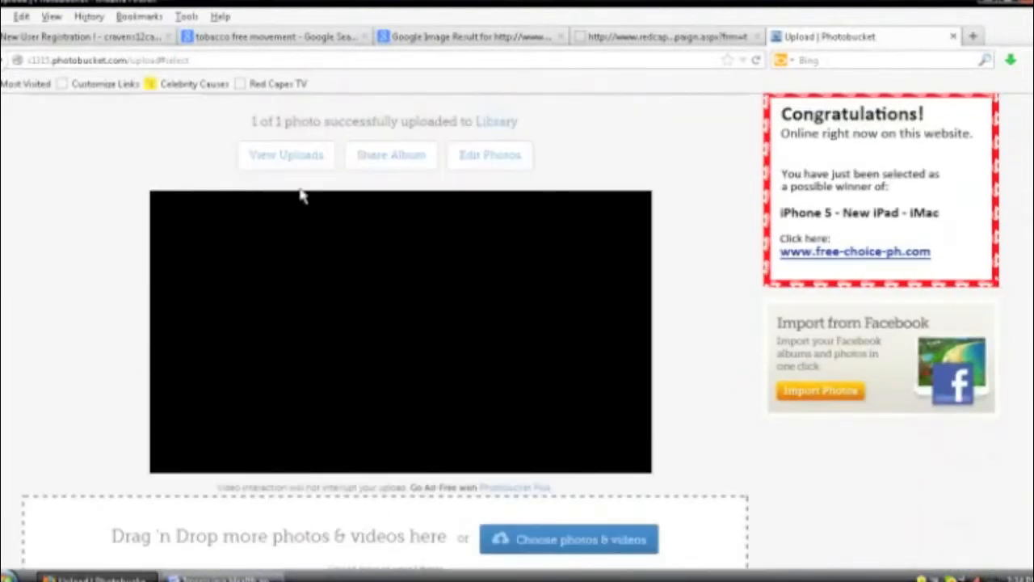
pyautogui.click(300, 168)
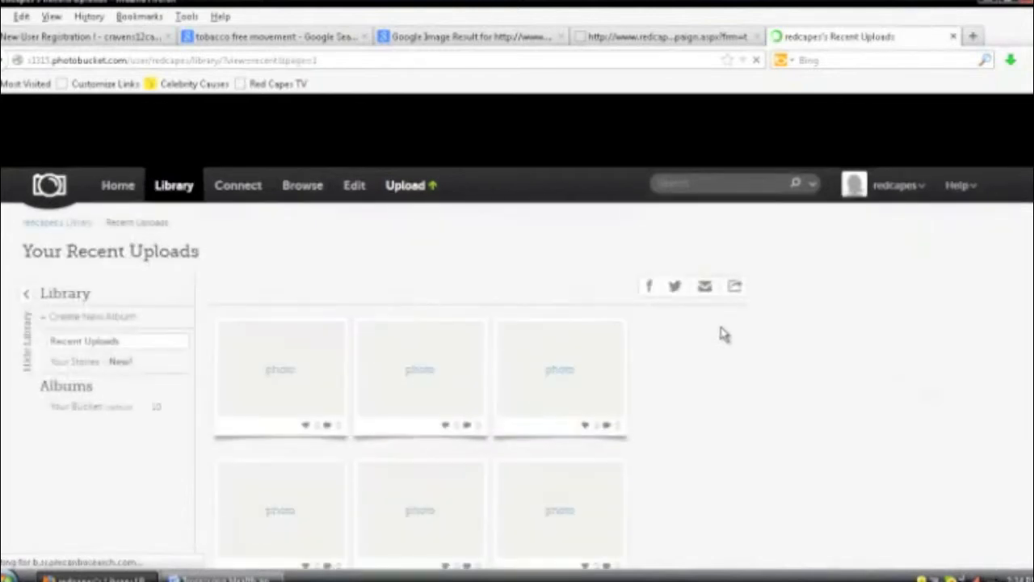
pyautogui.scroll(-5, 723, 334)
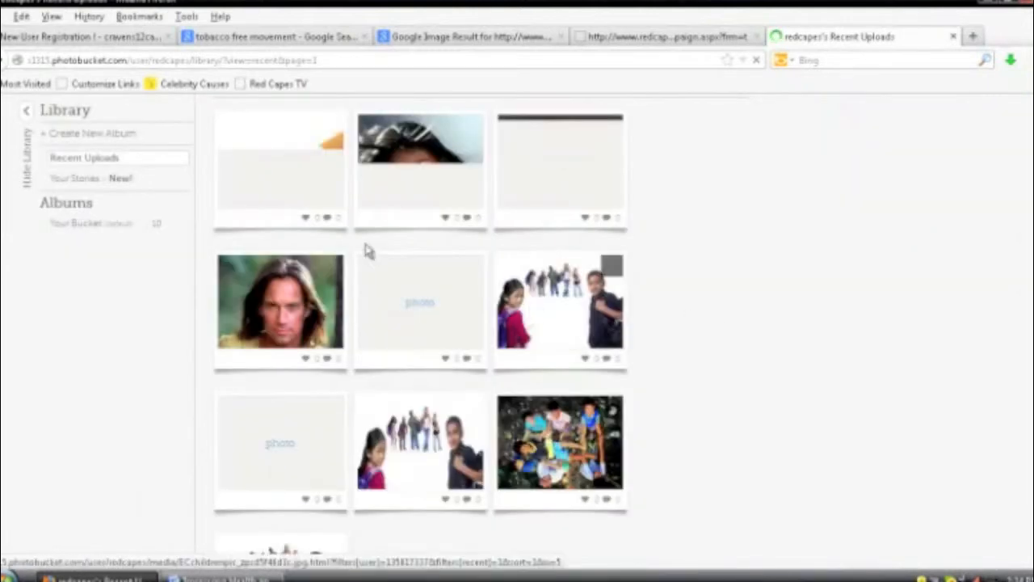
pyautogui.moveTo(335, 201)
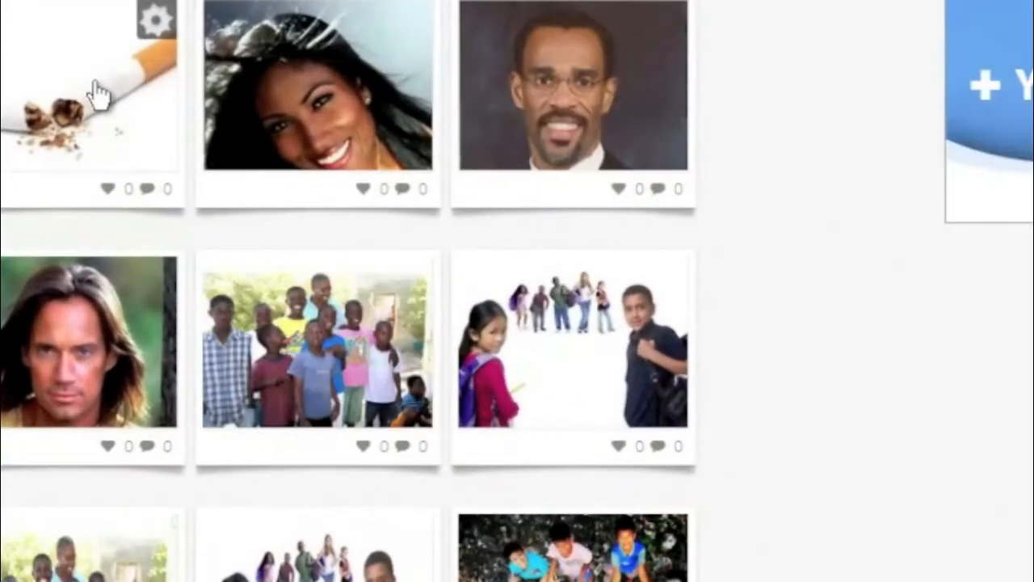
pyautogui.click(97, 93)
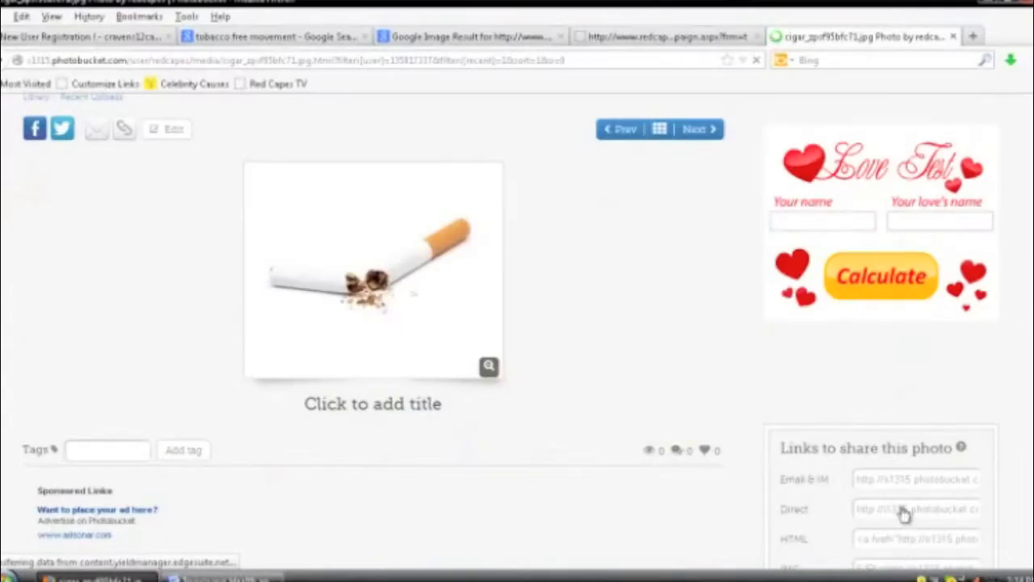
pyautogui.click(904, 515)
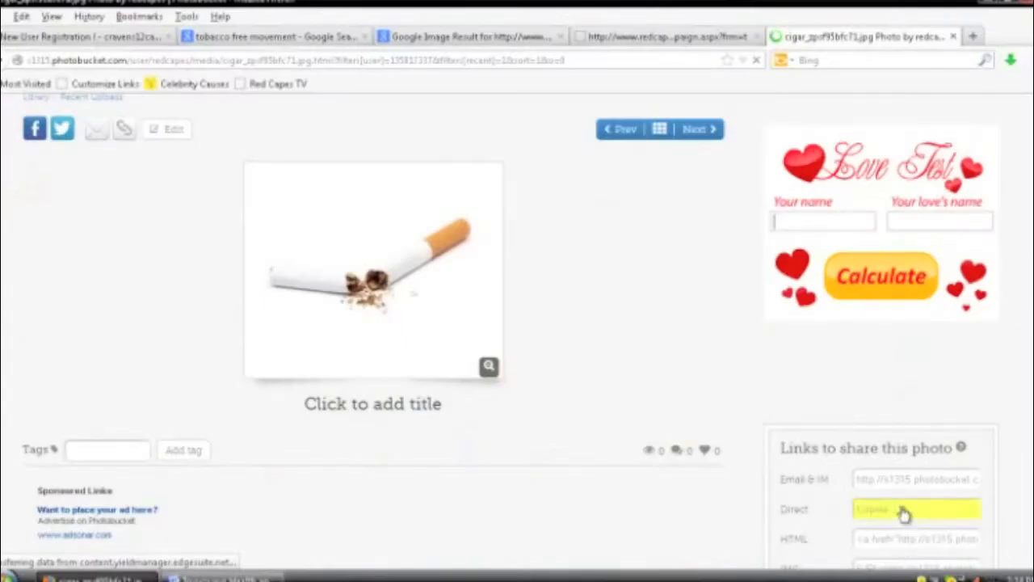
# Step: Insert the cigarette photo into the Red Capes description using the pasted direct link
pyautogui.click(653, 42)
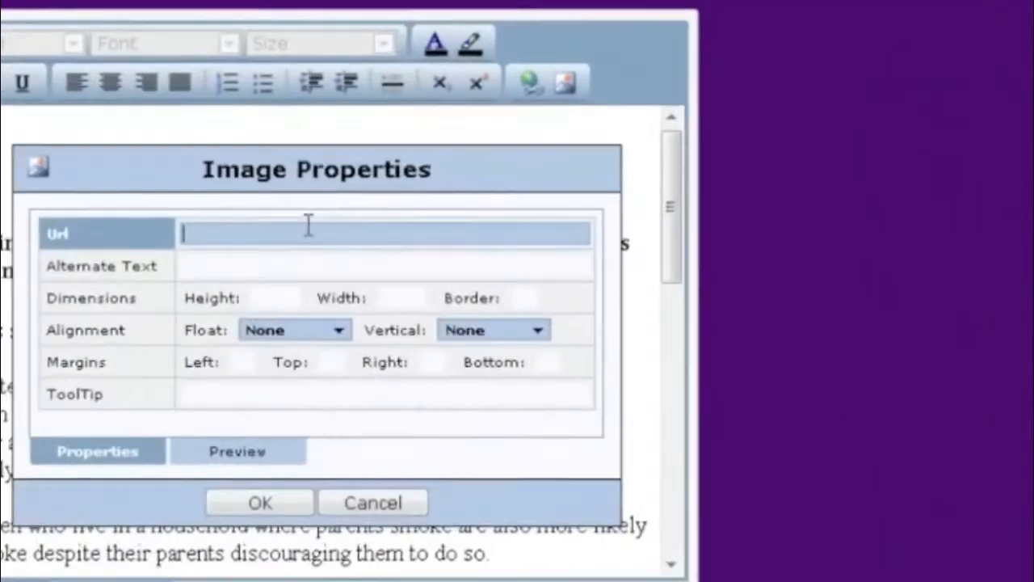
pyautogui.rightClick(301, 223)
pyautogui.click(367, 334)
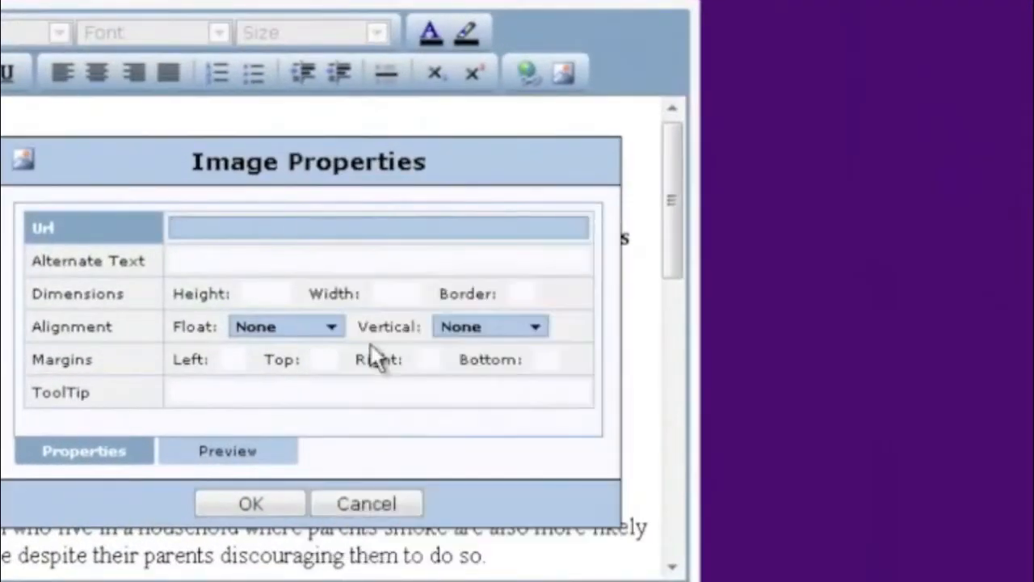
pyautogui.click(240, 499)
pyautogui.click(172, 268)
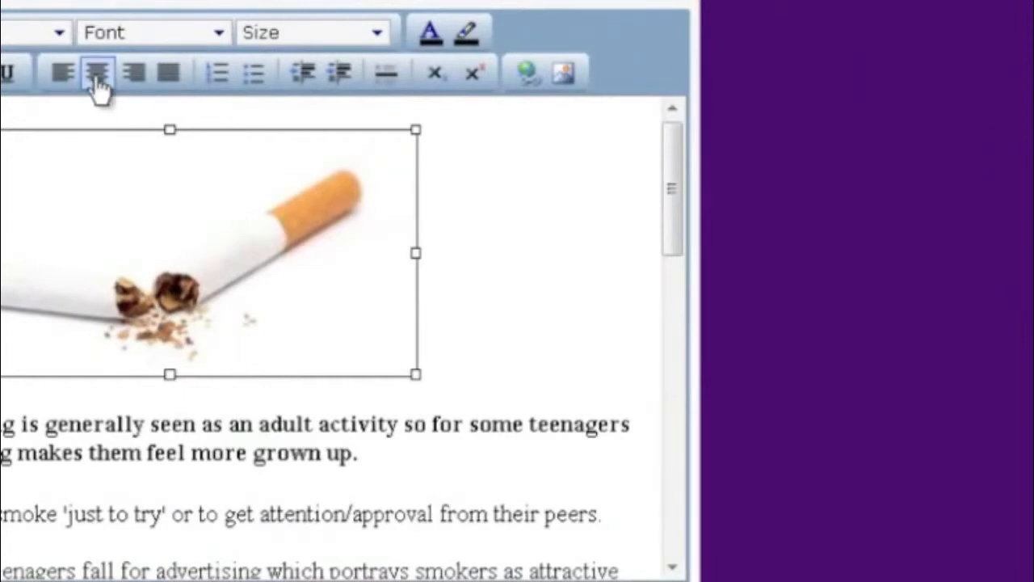
# Step: Set the cigarette image's vertical alignment to Middle
pyautogui.click(560, 72)
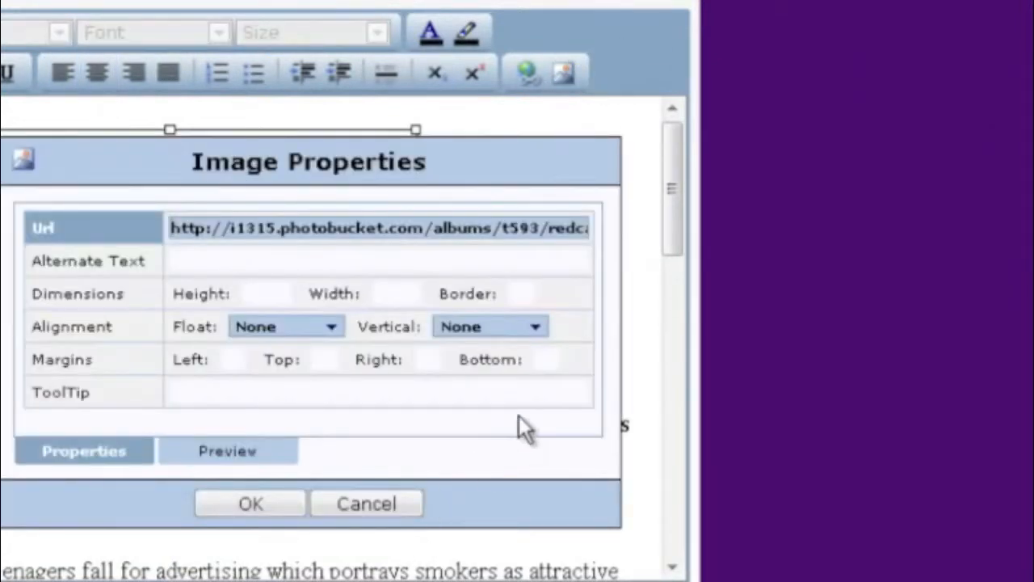
pyautogui.click(539, 330)
pyautogui.click(499, 387)
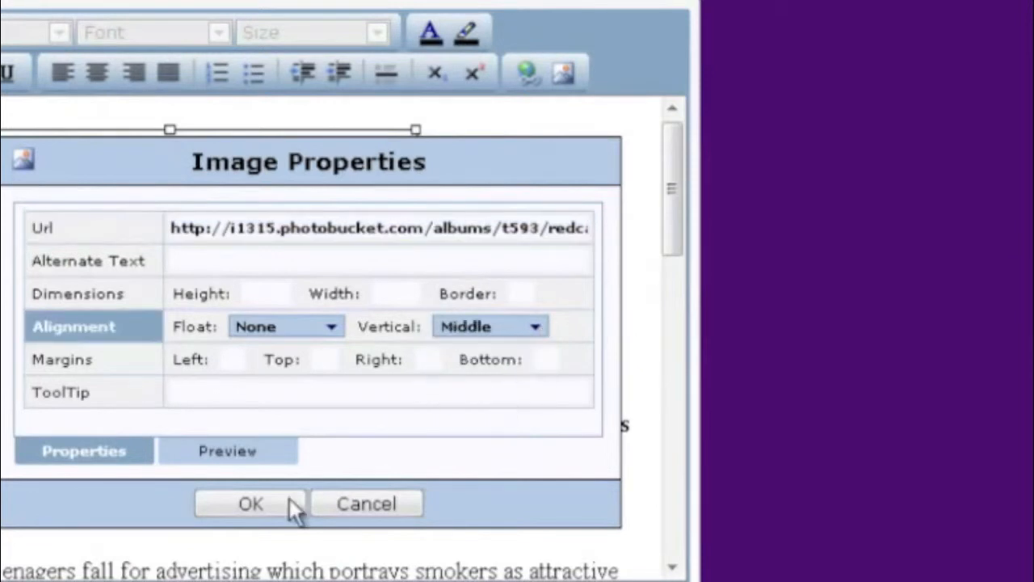
pyautogui.click(250, 508)
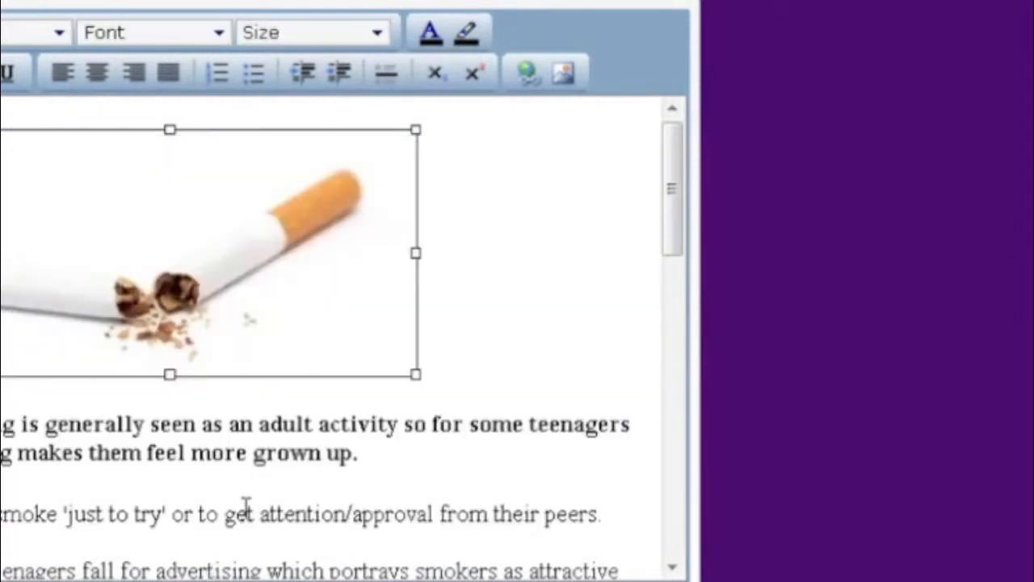
pyautogui.click(491, 241)
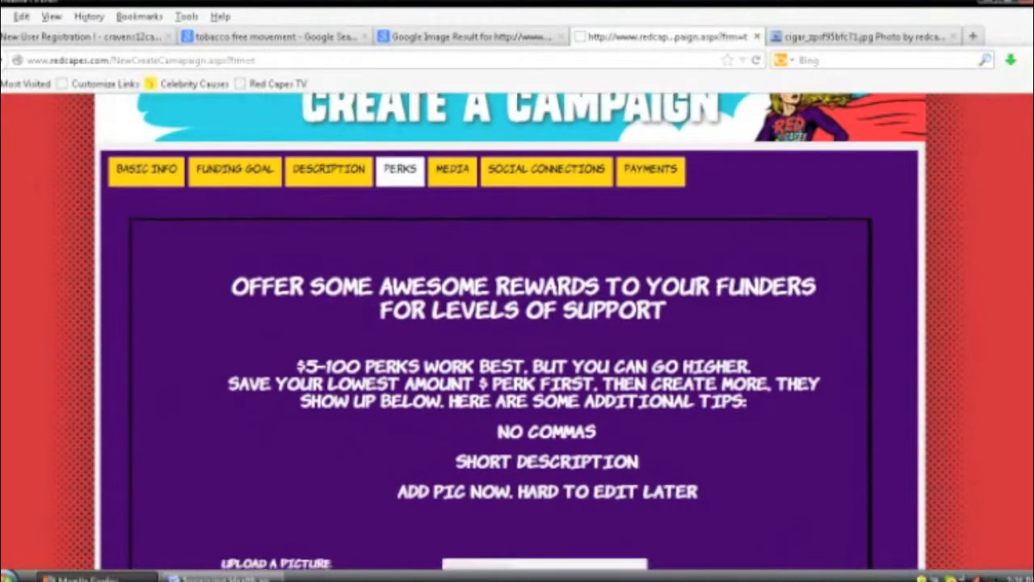
# Step: Attach the 'thank you' image as the first perk's picture
pyautogui.scroll(-3, 517, 324)
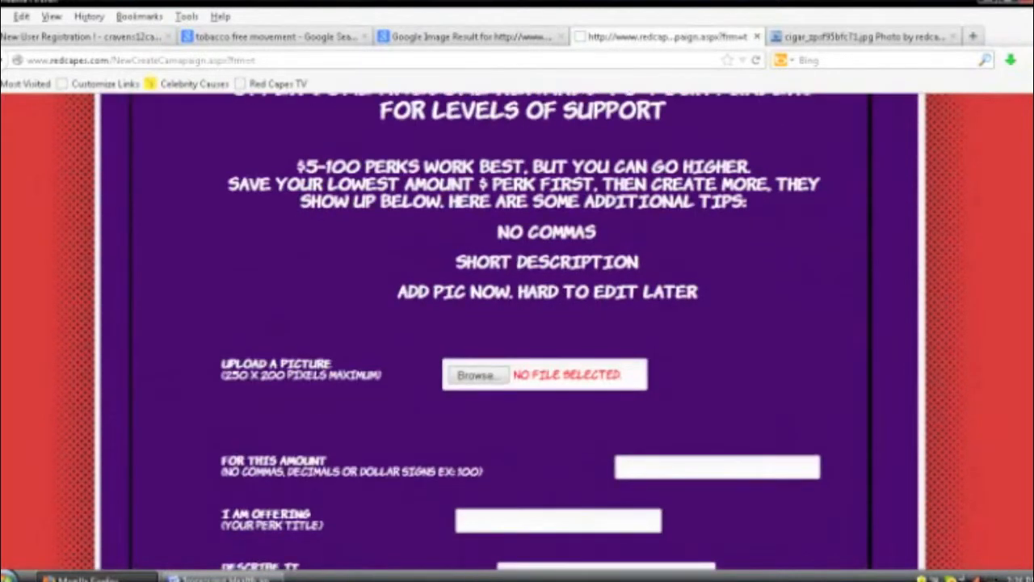
pyautogui.click(477, 377)
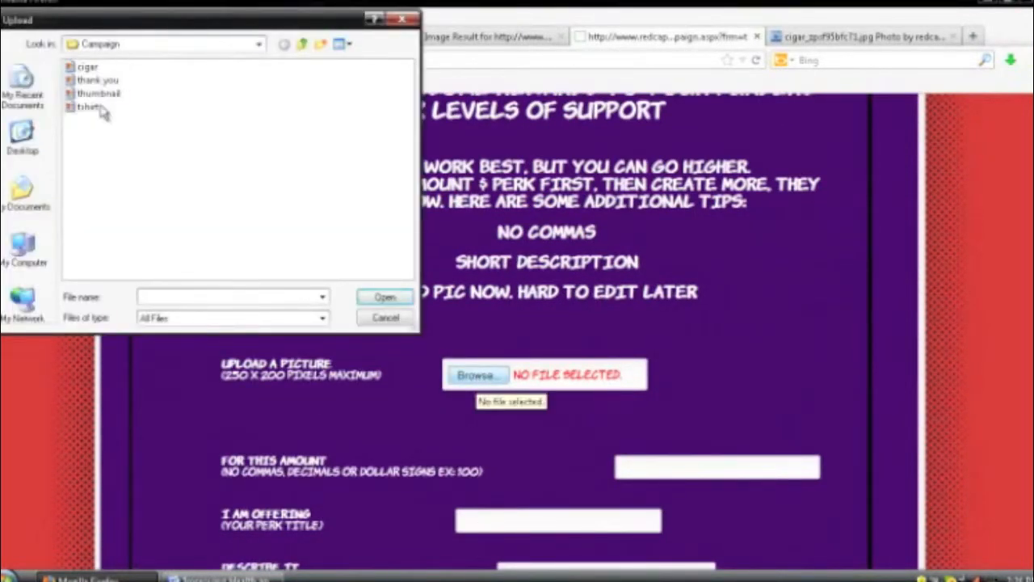
pyautogui.click(97, 80)
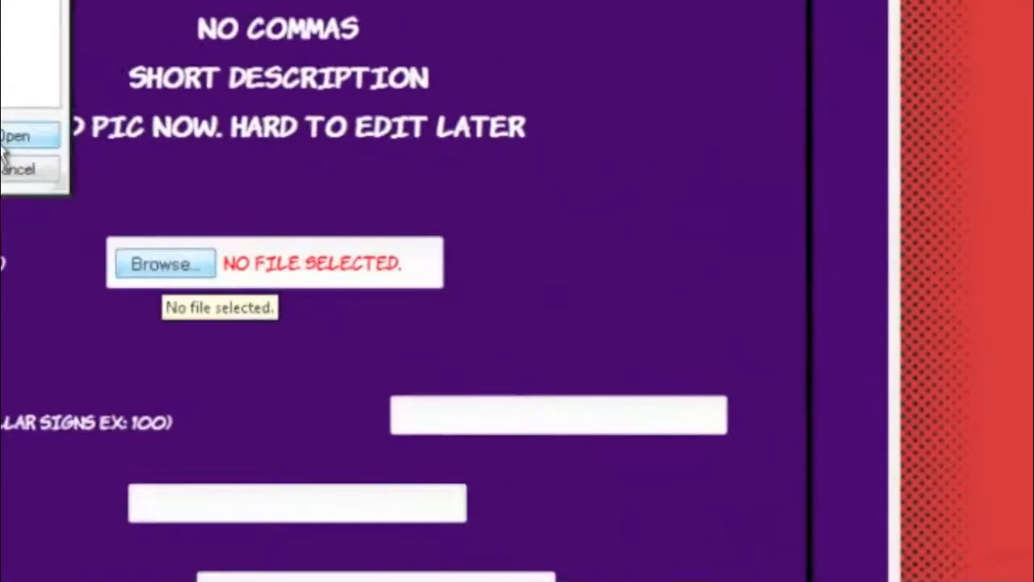
pyautogui.click(385, 296)
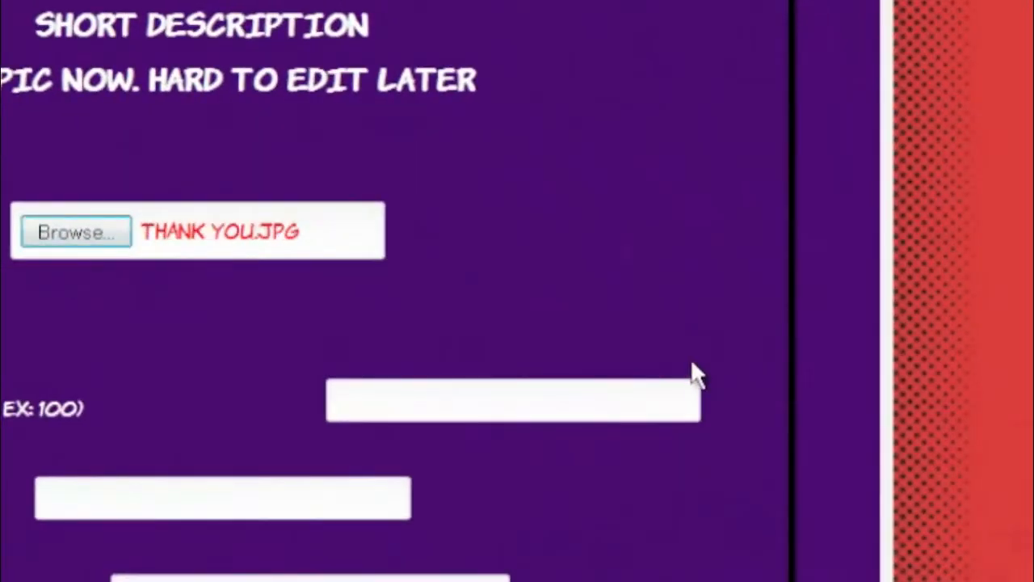
# Step: Give the perk an amount of 10 and the title ThankYou
pyautogui.scroll(-2, 658, 358)
pyautogui.click(559, 243)
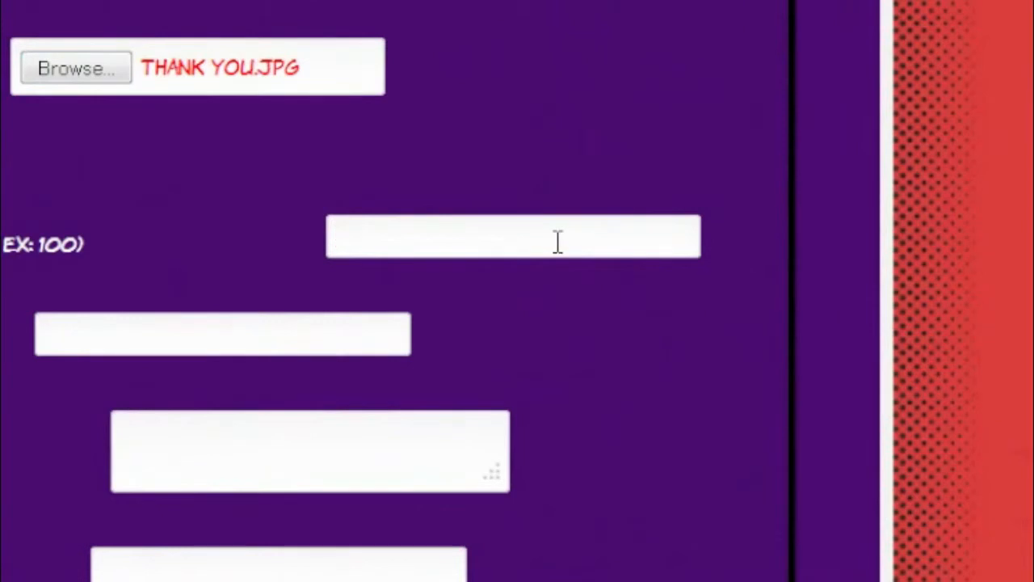
pyautogui.write('10')
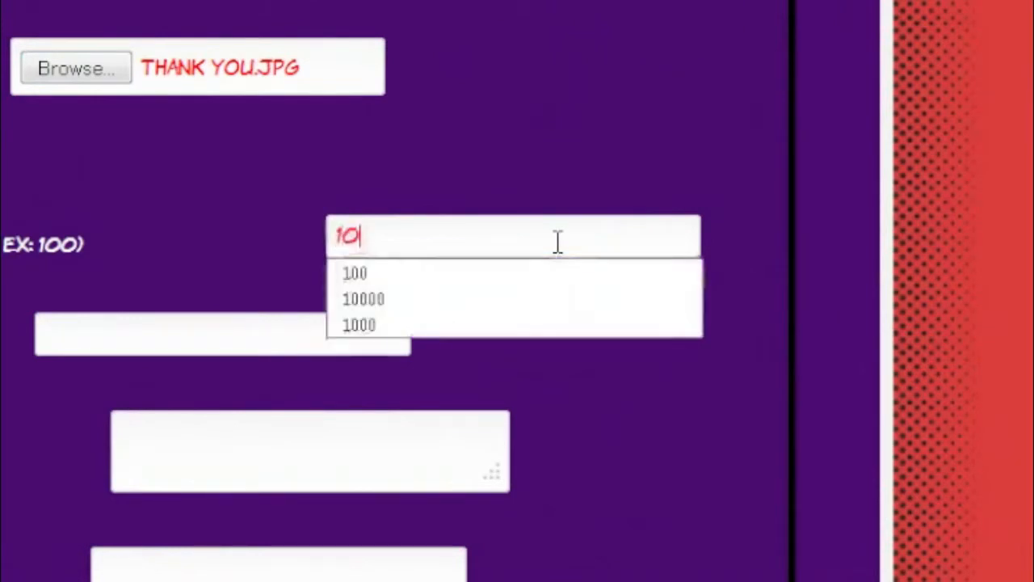
pyautogui.click(93, 340)
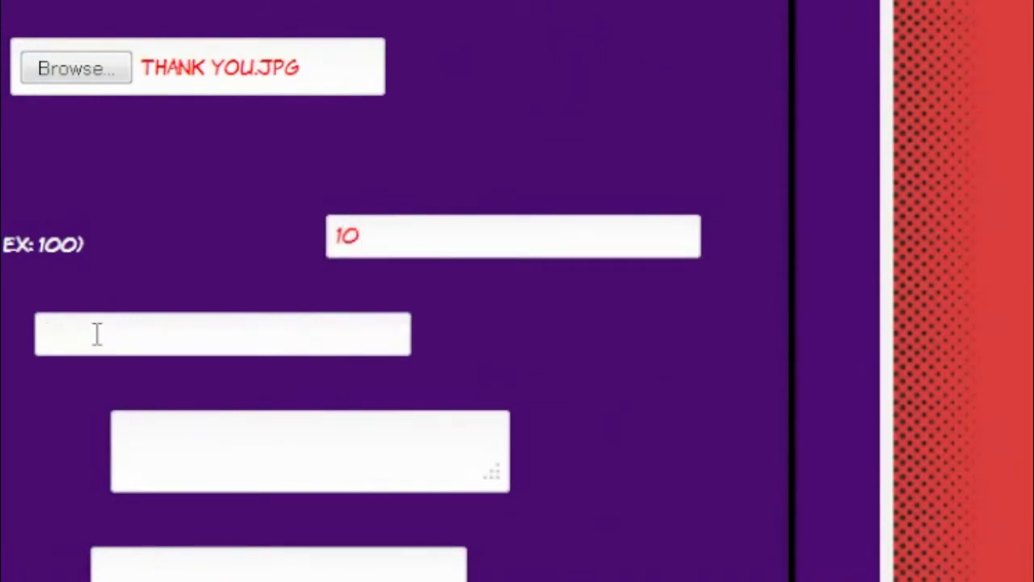
pyautogui.write('THA')
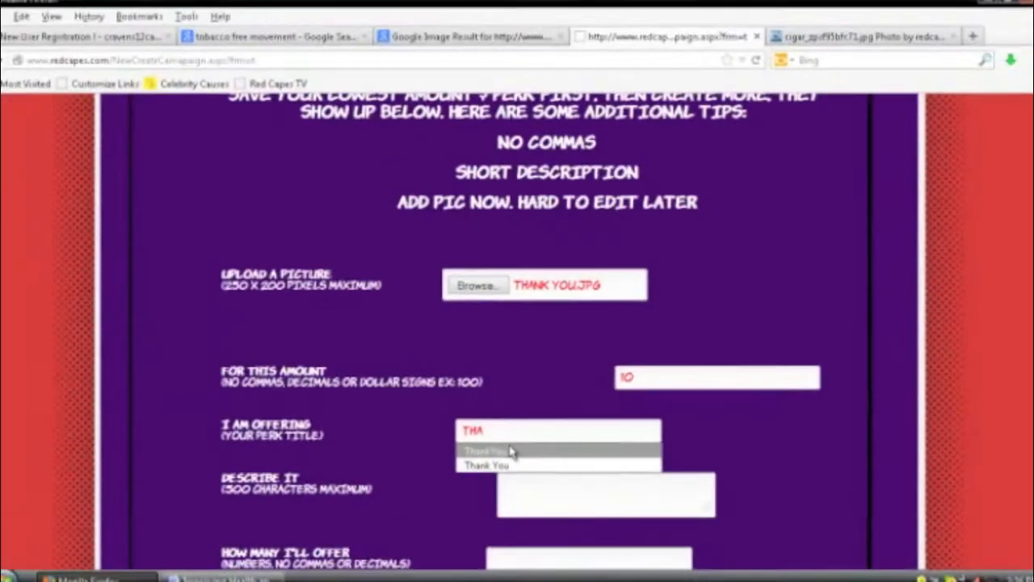
pyautogui.click(131, 374)
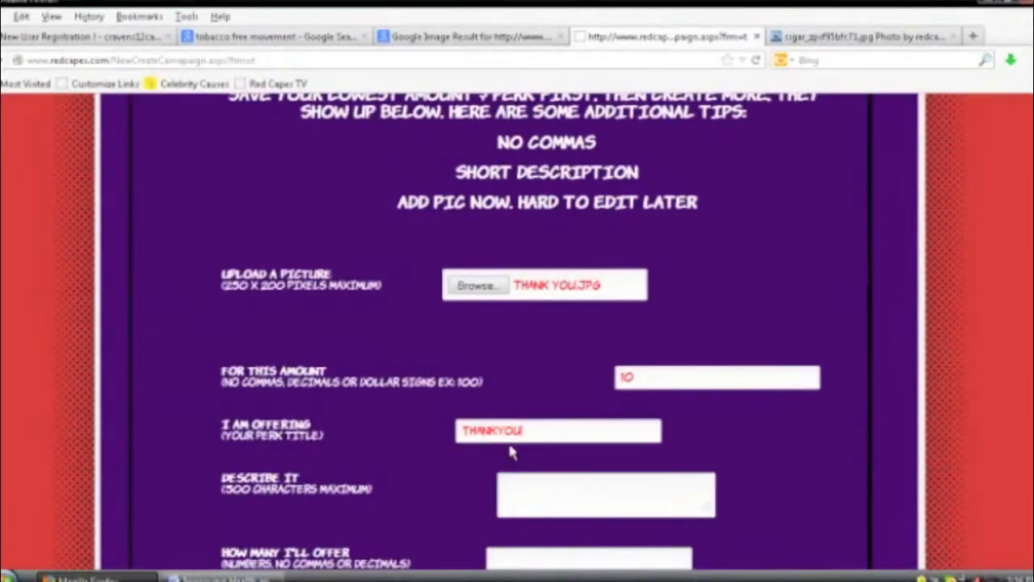
pyautogui.scroll(-2, 558, 466)
pyautogui.hotkey('alt', 'Tab')
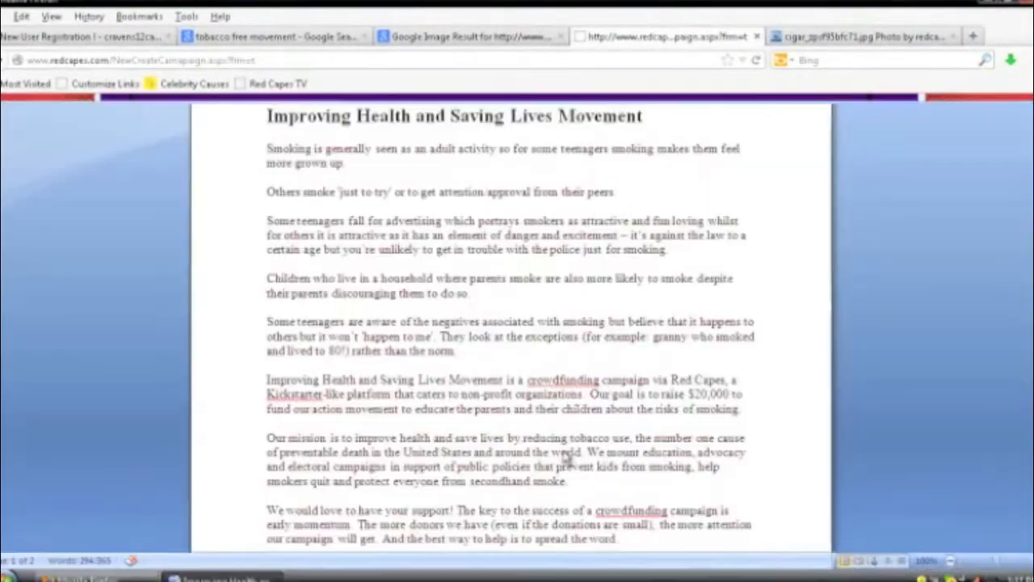
# Step: Copy the thank-you message paragraph from Word into the perk's Describe It box
pyautogui.scroll(-10, 410, 386)
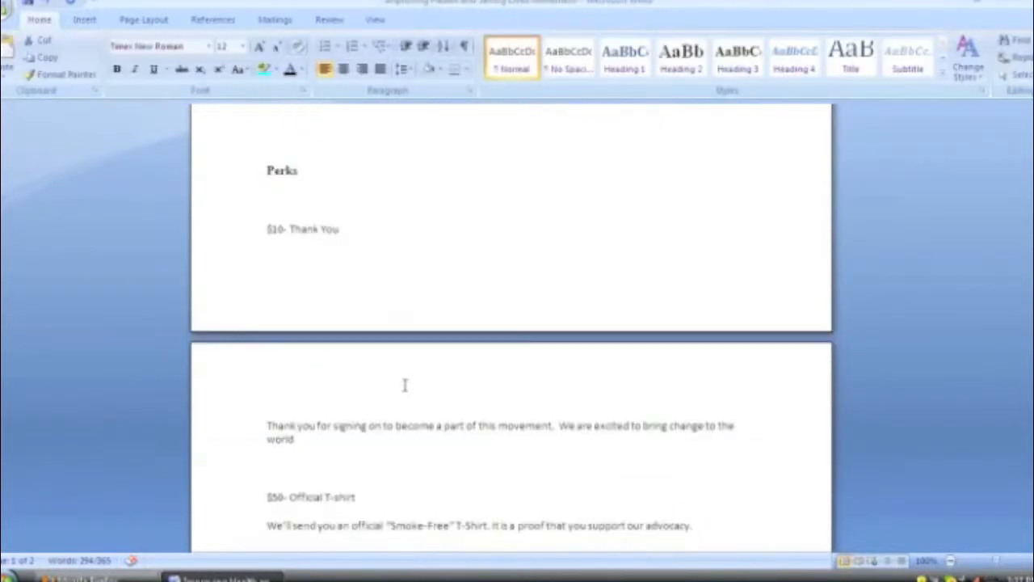
pyautogui.moveTo(250, 432); pyautogui.dragTo(254, 457)
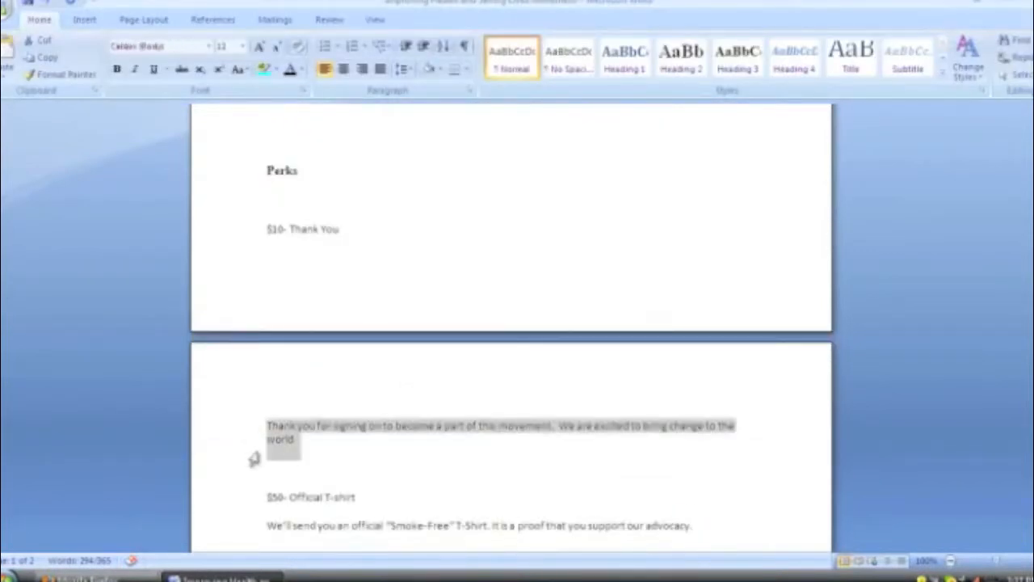
pyautogui.hotkey('alt', 'Tab')
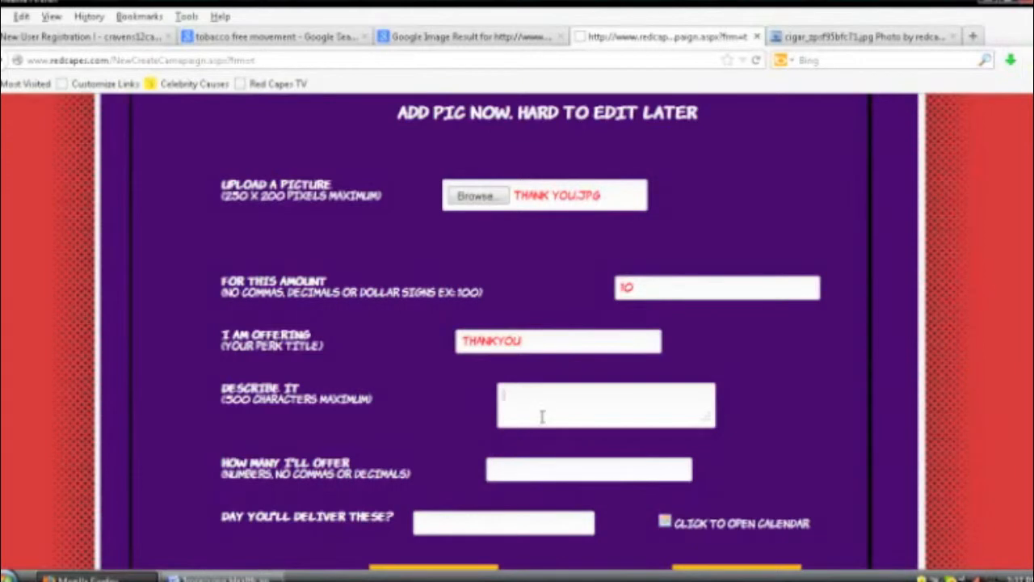
pyautogui.click(540, 411)
pyautogui.hotkey('ctrl', 'v')
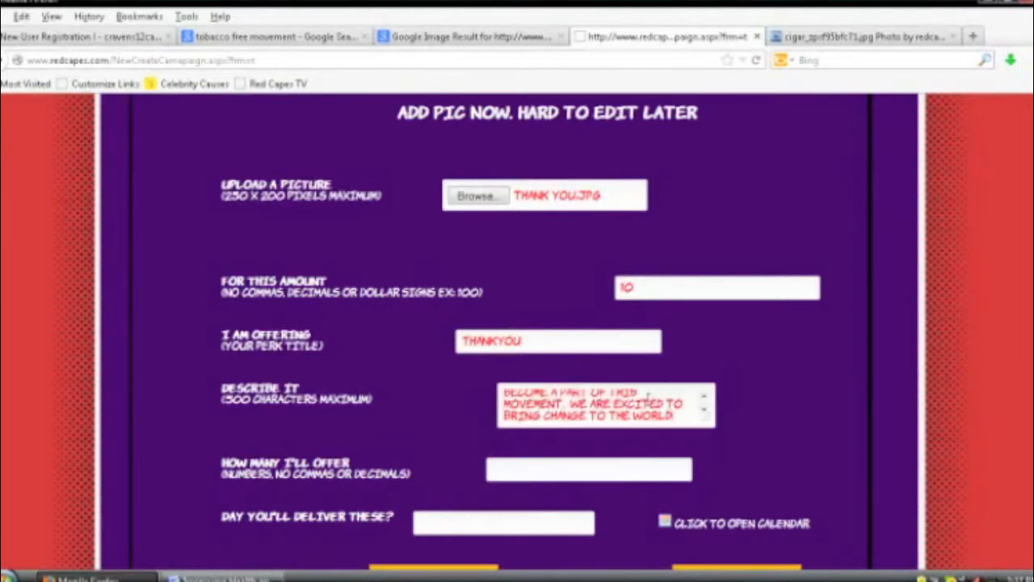
# Step: Set How Many I'll Offer to 1000
pyautogui.scroll(-2, 596, 452)
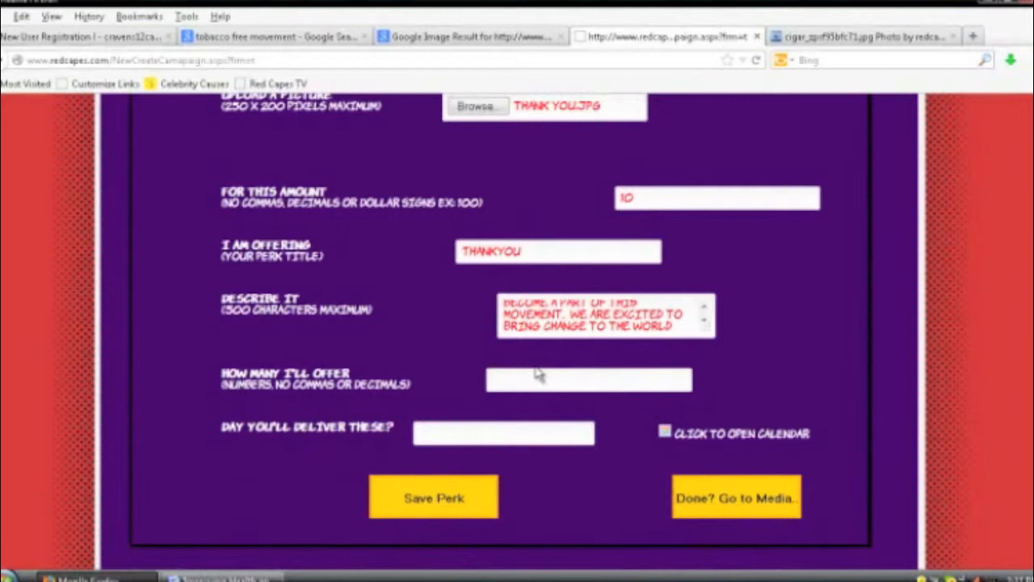
pyautogui.write('10')
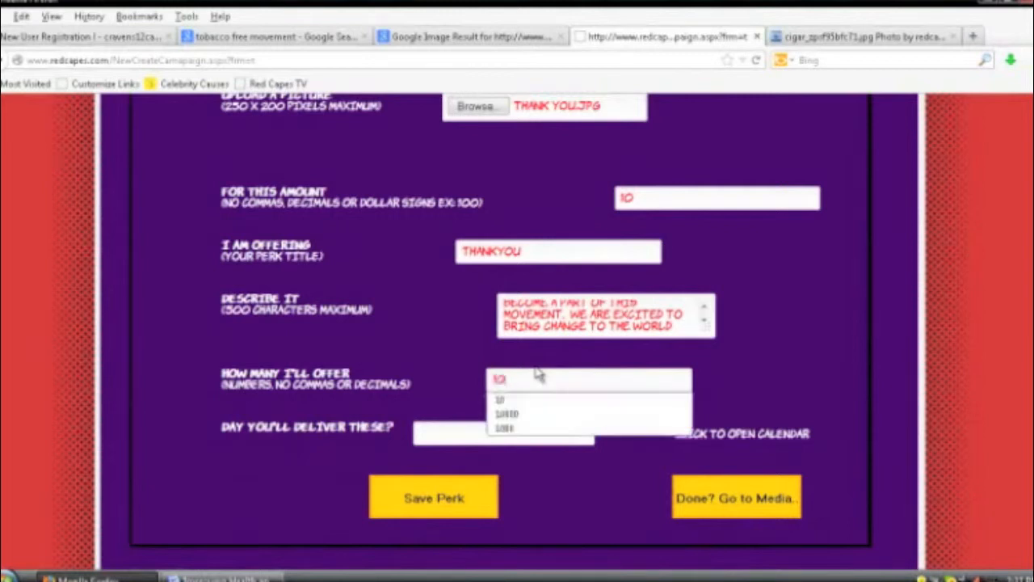
pyautogui.write('00')
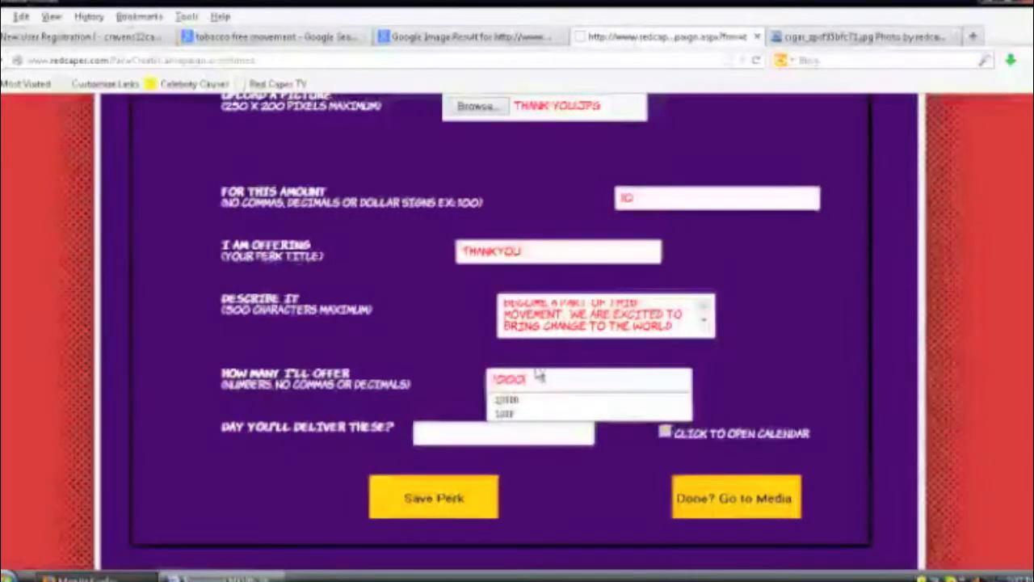
pyautogui.click(434, 433)
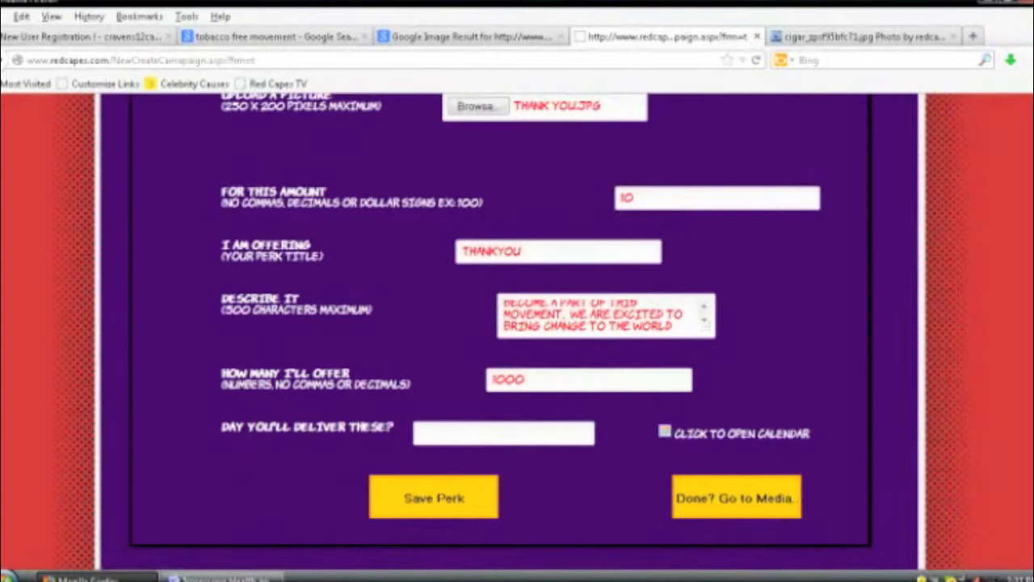
# Step: Pick October 8, 2013 (10/08/2013) in the calendar as the perk's delivery date
pyautogui.click(664, 434)
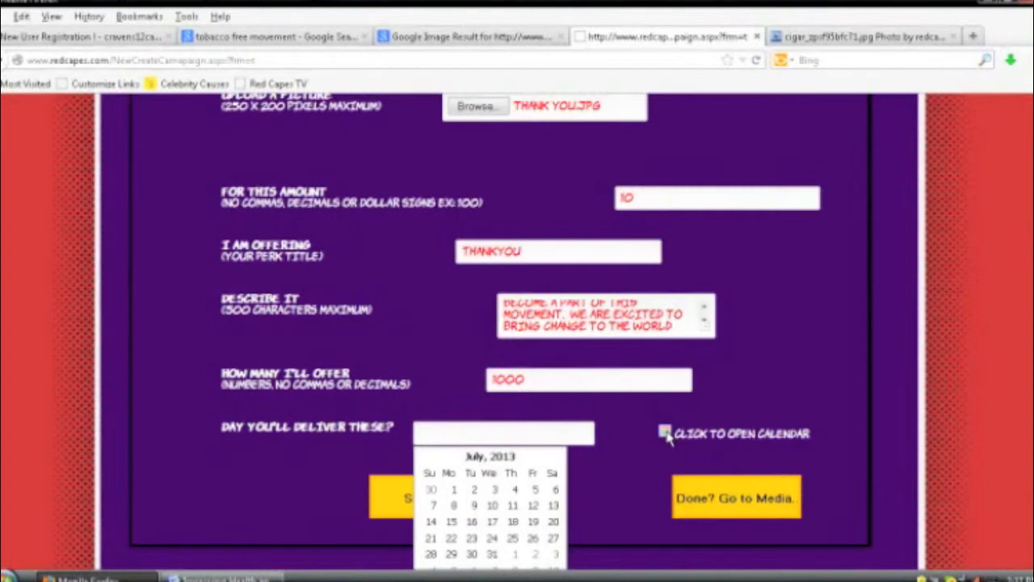
pyautogui.click(556, 459)
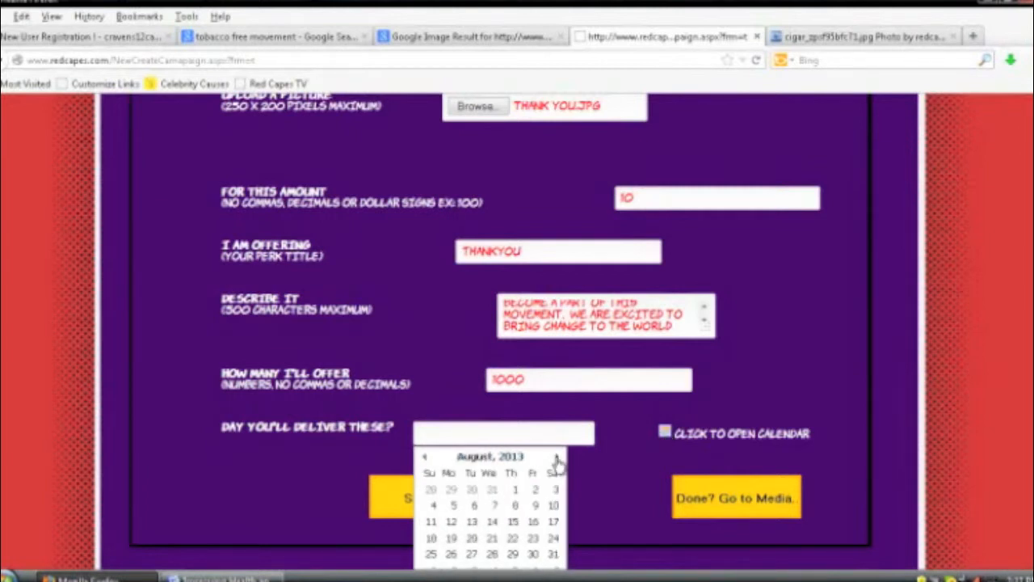
pyautogui.click(556, 460)
pyautogui.scroll(-2, 557, 462)
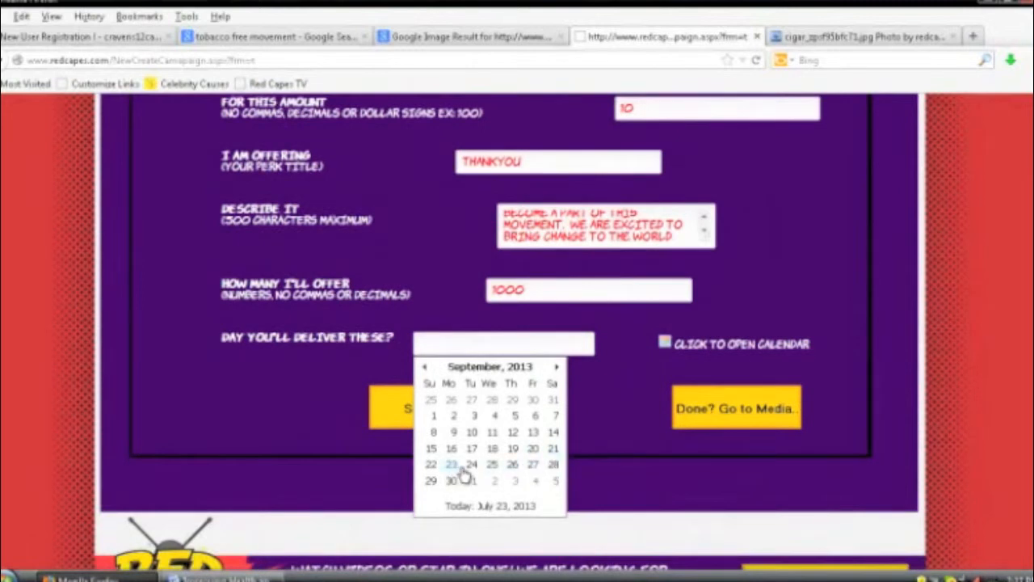
pyautogui.click(556, 368)
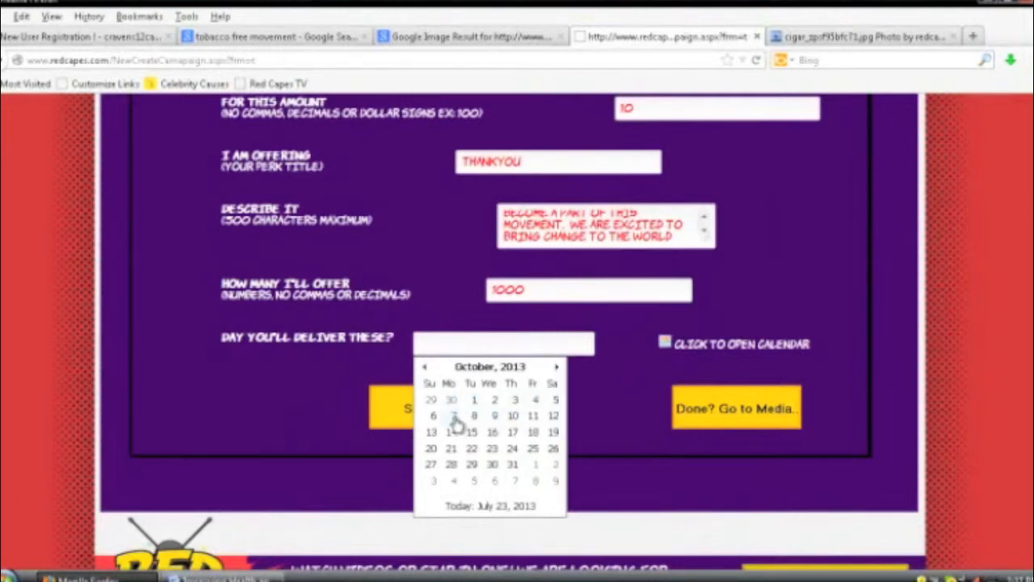
pyautogui.click(476, 416)
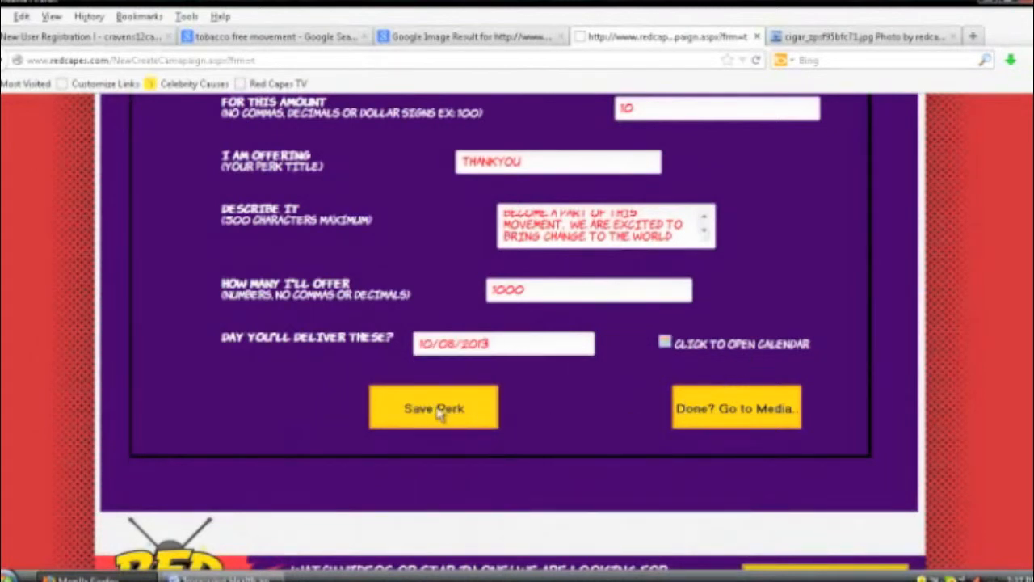
# Step: Save the ThankYou perk and check it is listed with quantity 1000 at price 10
pyautogui.click(434, 411)
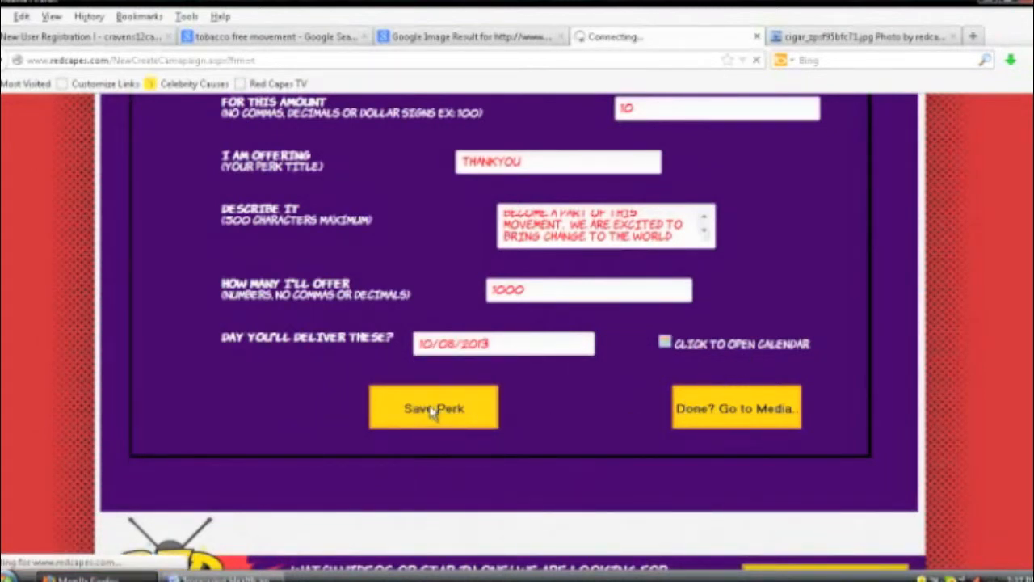
pyautogui.scroll(2, 431, 403)
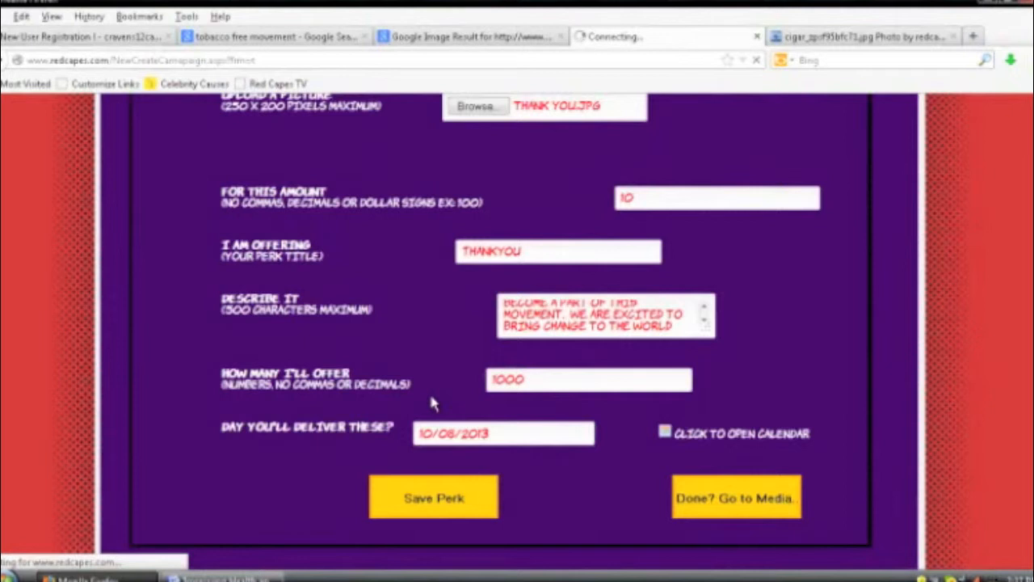
pyautogui.scroll(-1, 431, 402)
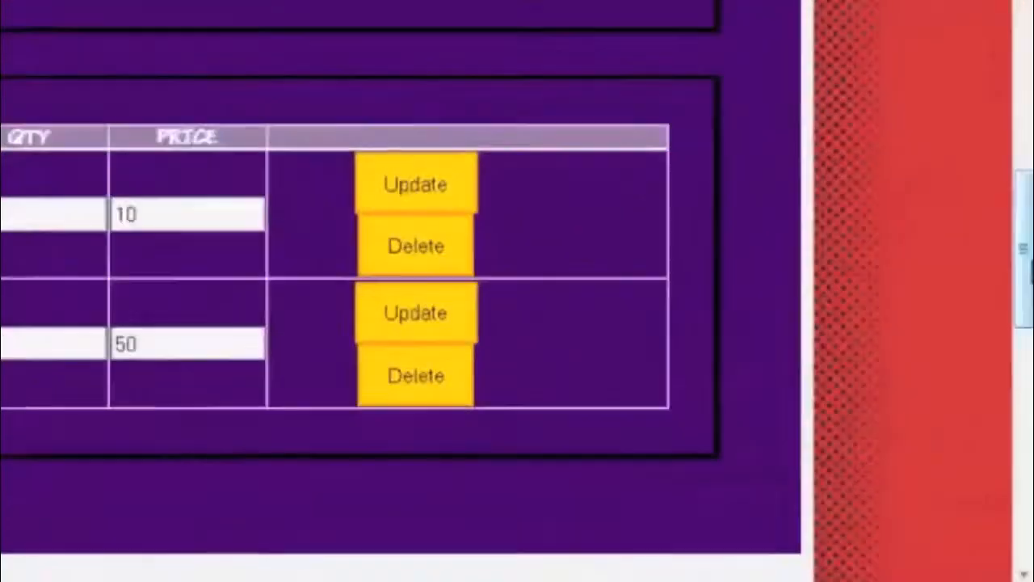
pyautogui.moveTo(1028, 270); pyautogui.dragTo(1027, 219)
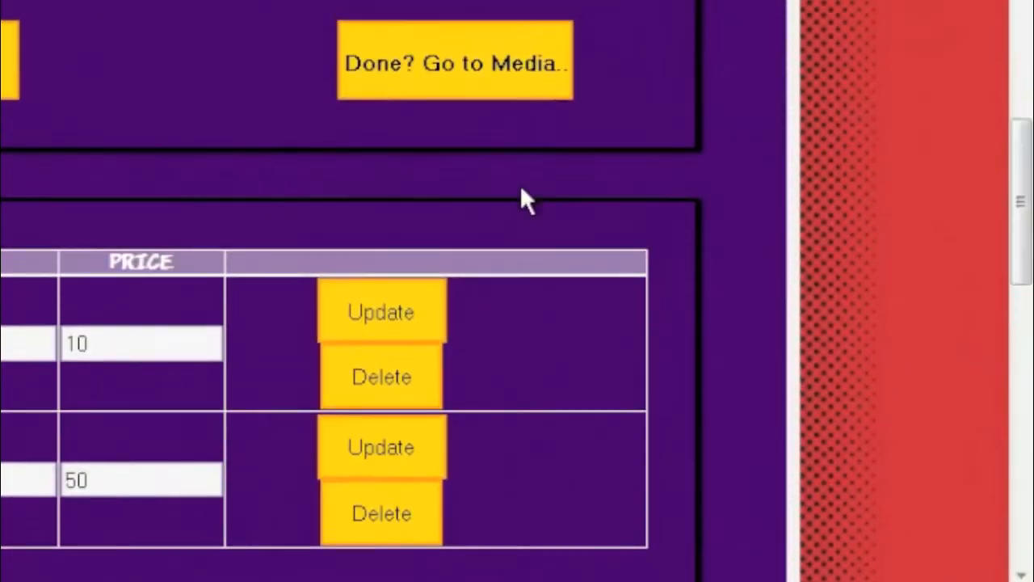
# Step: Advance the campaign form to the Media step
pyautogui.click(477, 78)
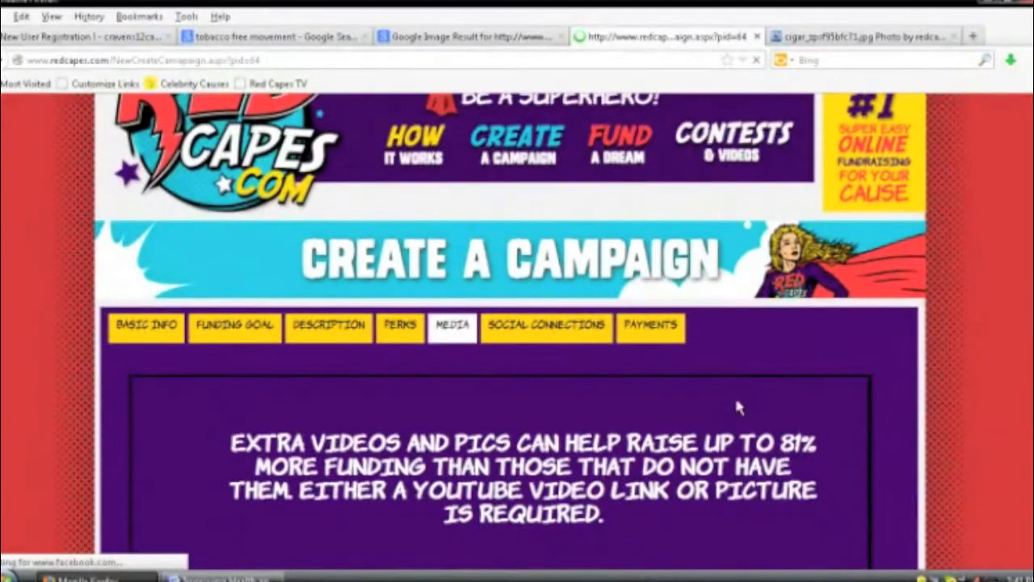
pyautogui.scroll(-2, 737, 404)
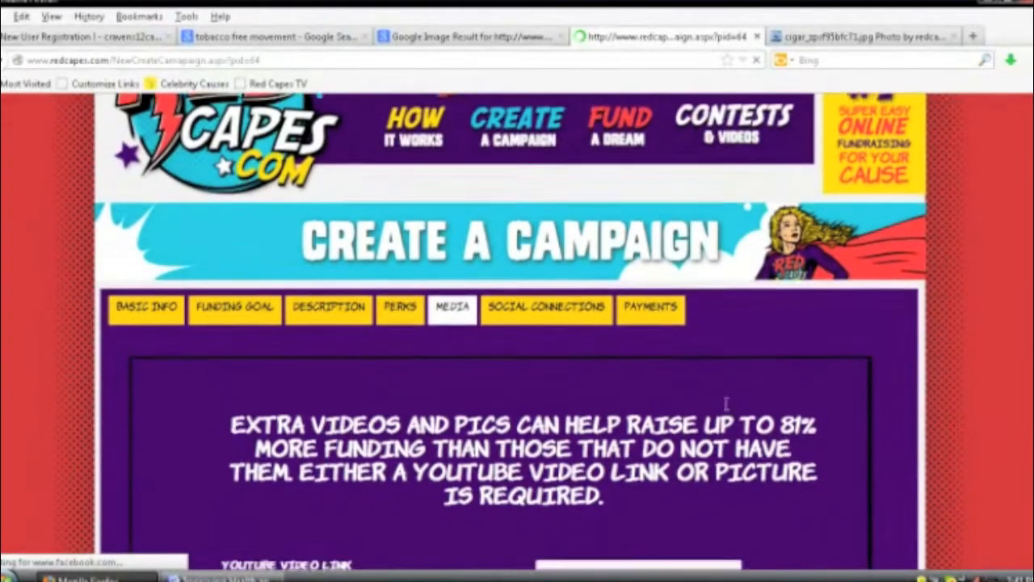
pyautogui.scroll(-4, 719, 402)
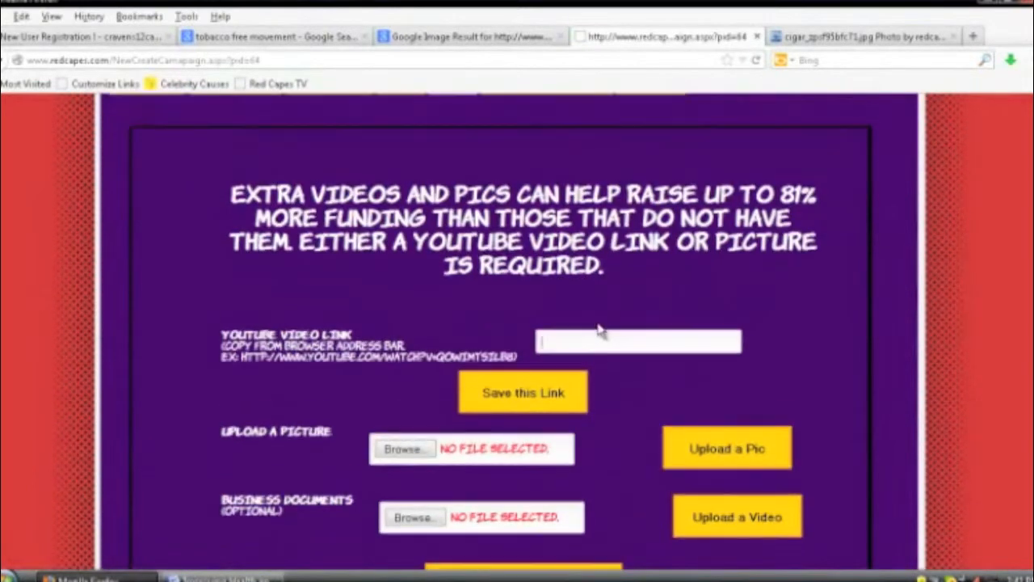
# Step: Paste the YouTube URL copied from the Word notes into the video link field
pyautogui.click(601, 333)
pyautogui.hotkey('alt', 'Tab')
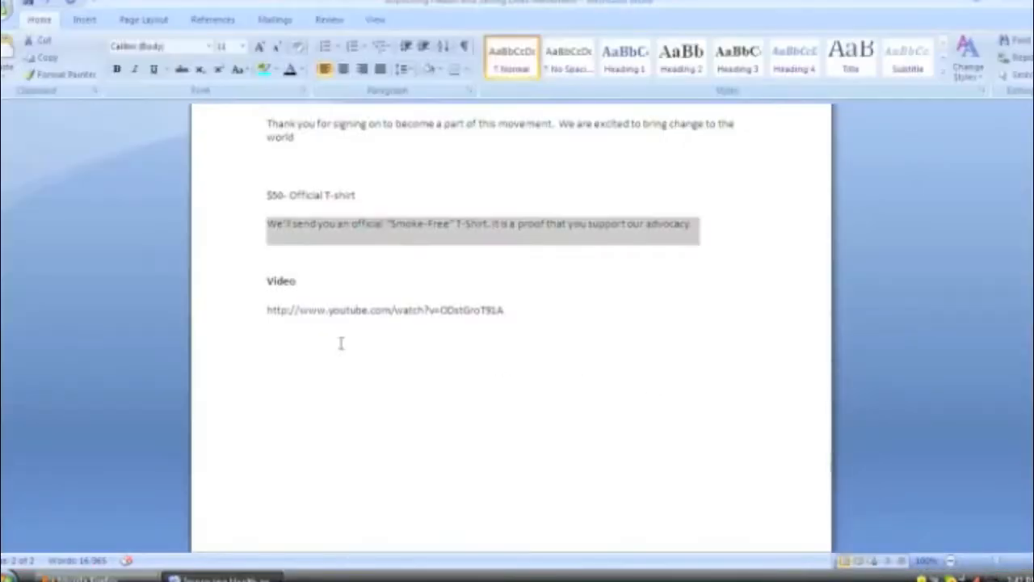
pyautogui.click(219, 319)
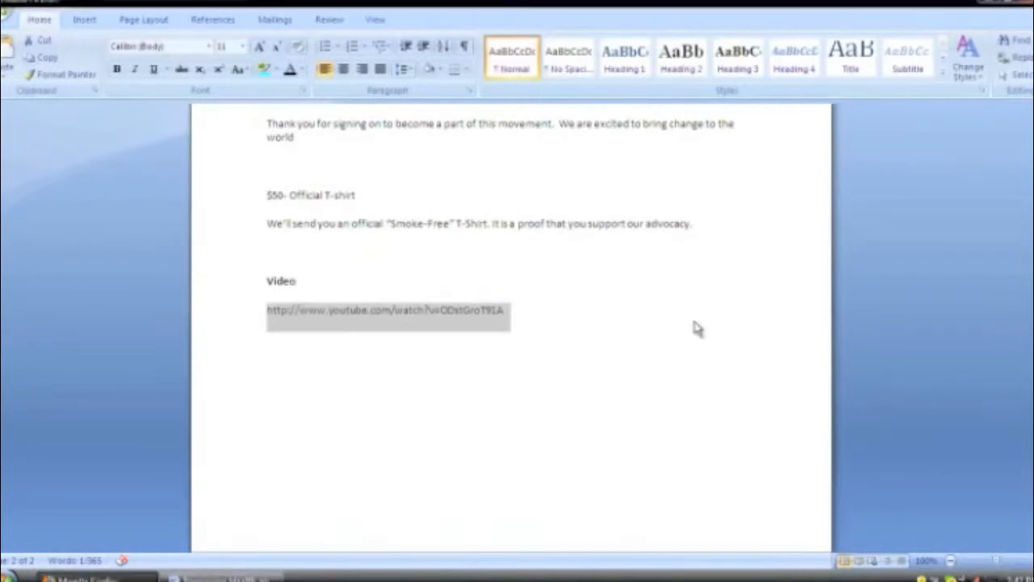
pyautogui.hotkey('alt', 'Tab')
pyautogui.write('http://www.youtube.com/watch?v=OD5TGROT9A')
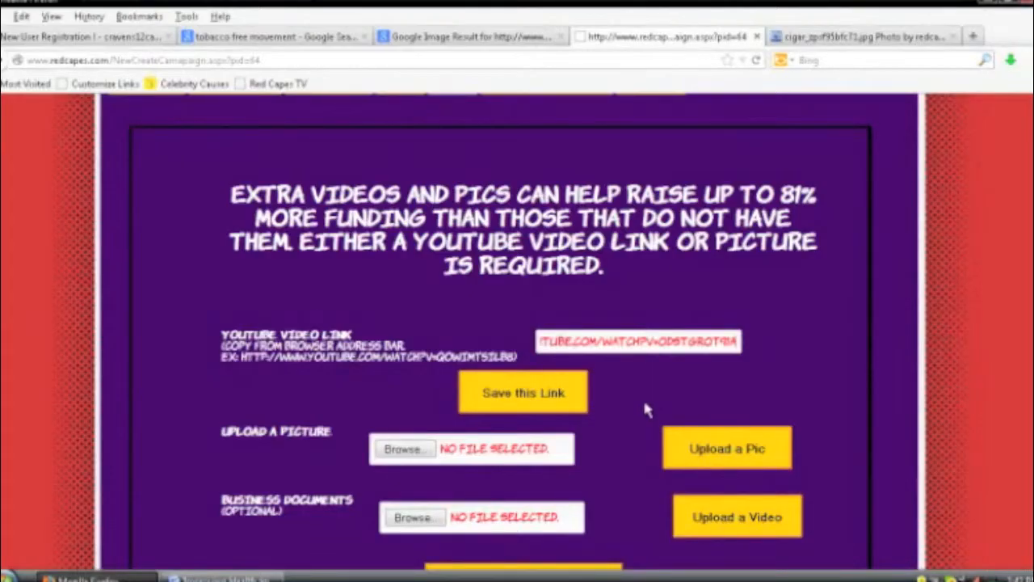
# Step: Save the YouTube link as Pitch Media, then continue to Social Connections
pyautogui.scroll(-2, 641, 404)
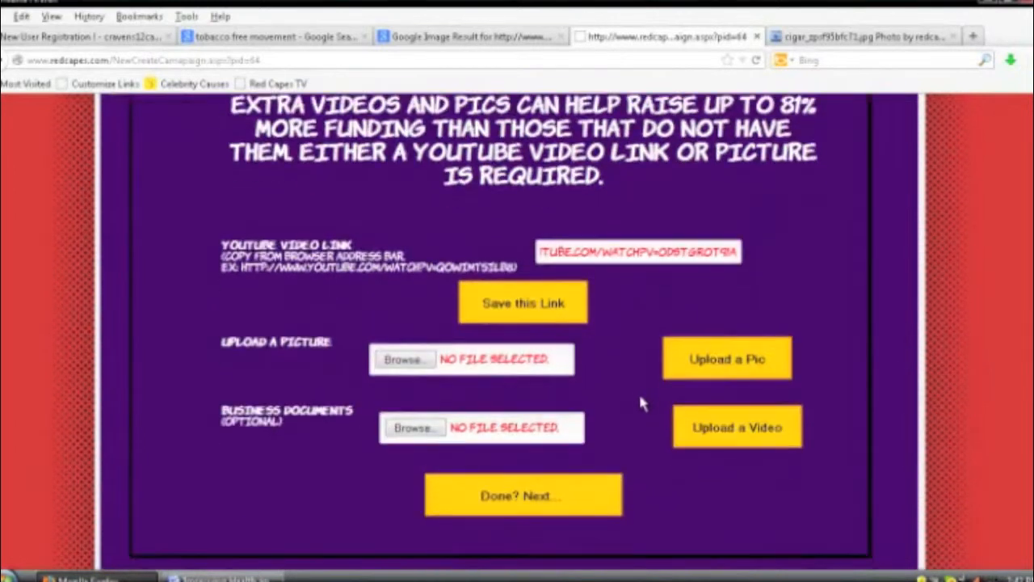
pyautogui.click(539, 315)
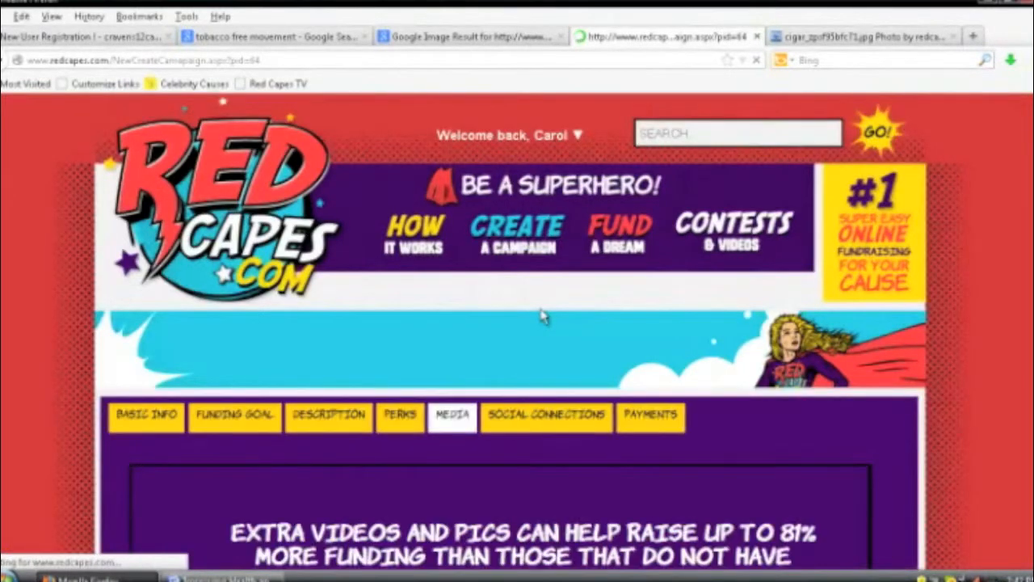
pyautogui.scroll(-10, 691, 434)
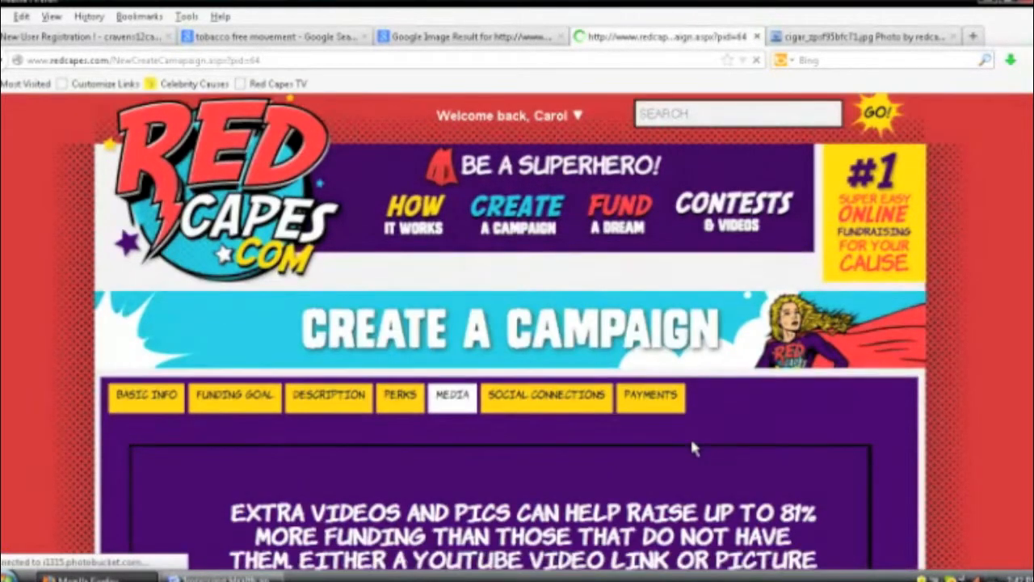
pyautogui.scroll(-6, 678, 434)
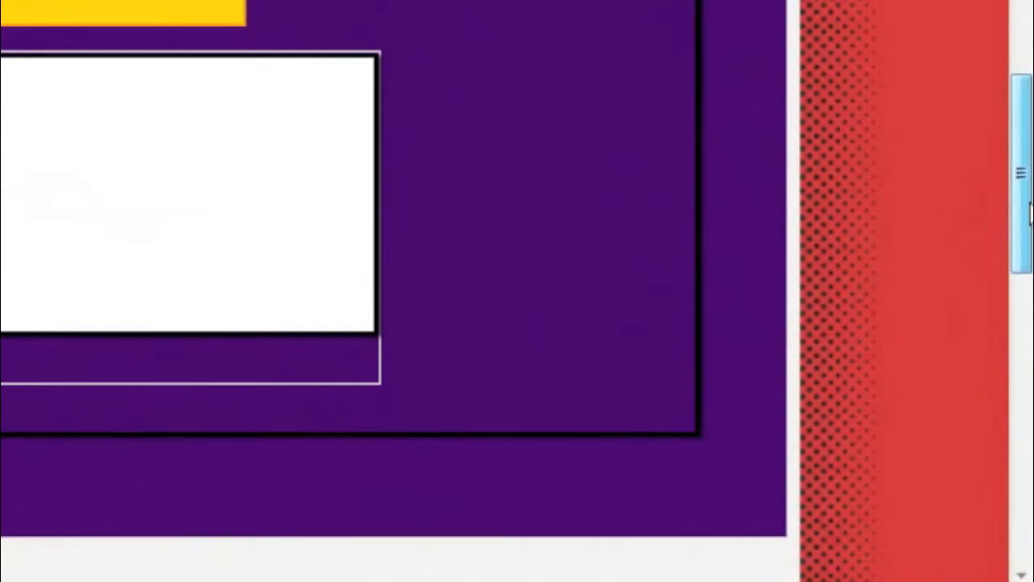
pyautogui.moveTo(1031, 203); pyautogui.dragTo(1031, 181)
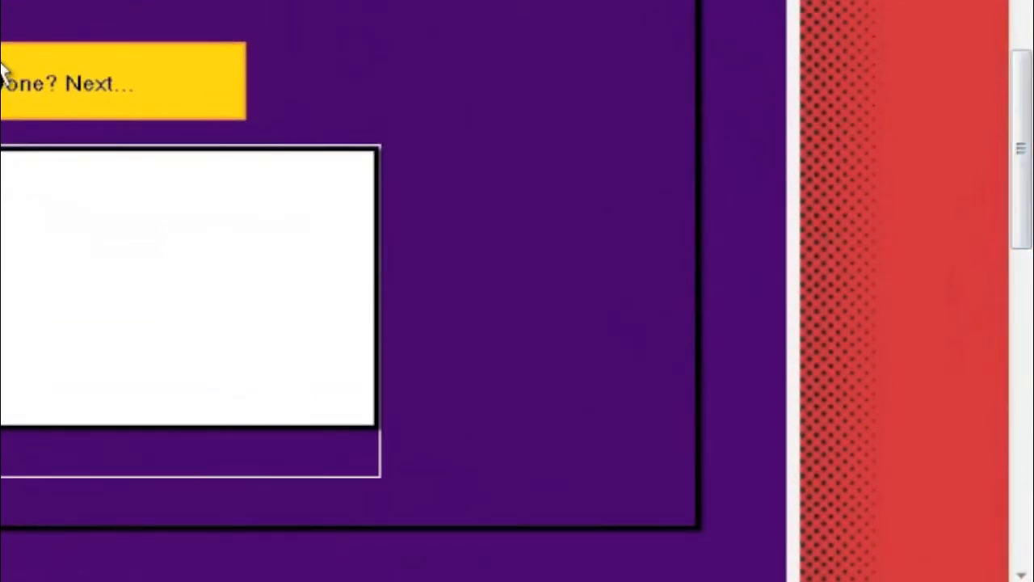
pyautogui.scroll(-1, 4, 72)
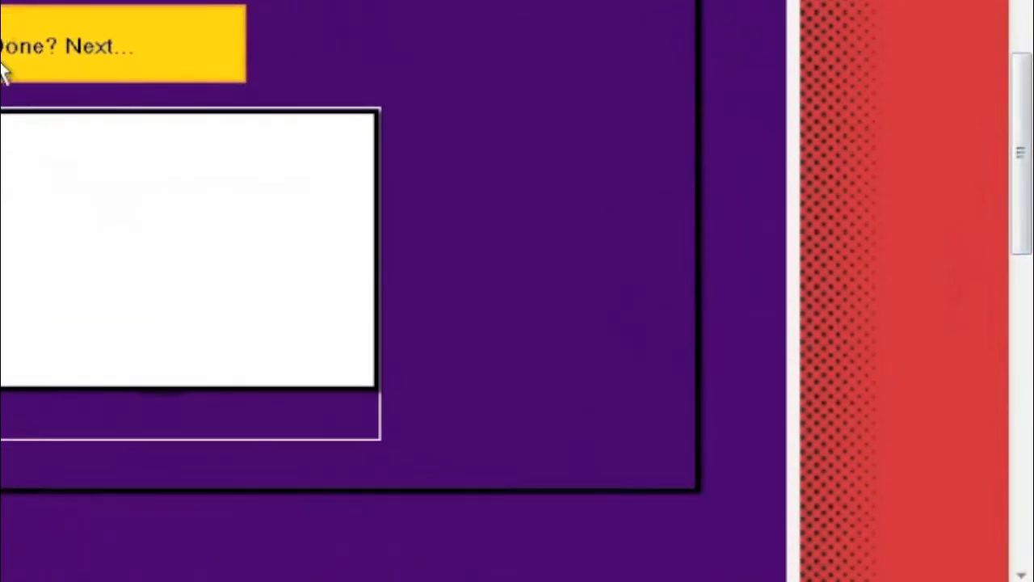
pyautogui.click(4, 71)
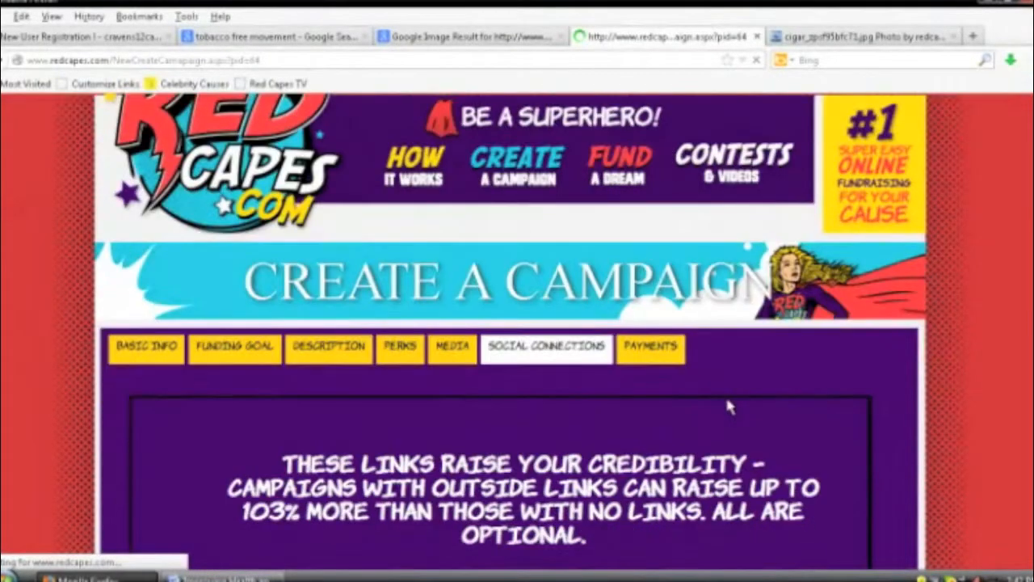
pyautogui.scroll(-1, 727, 404)
pyautogui.scroll(-1, 726, 404)
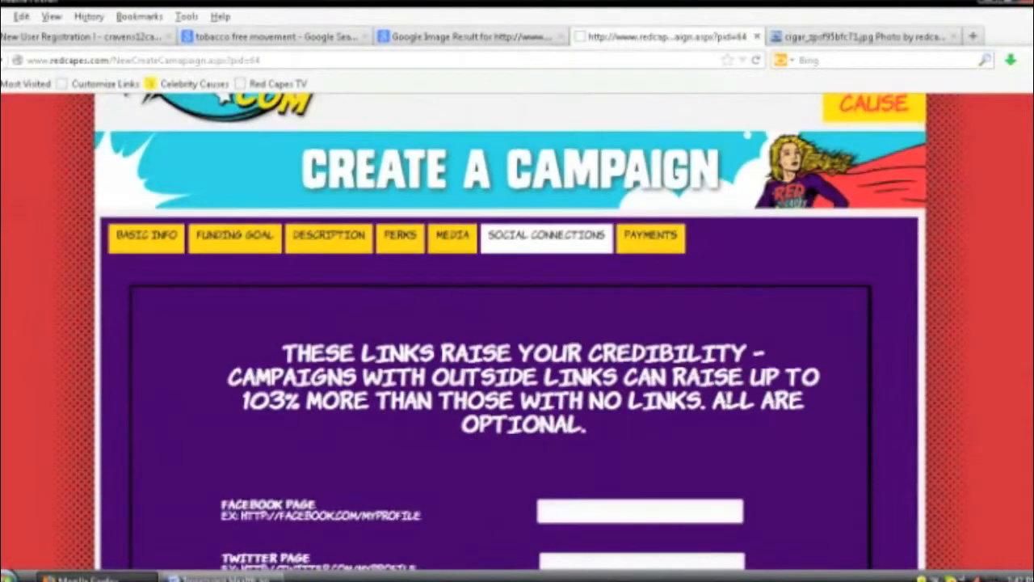
pyautogui.scroll(-1, 443, 412)
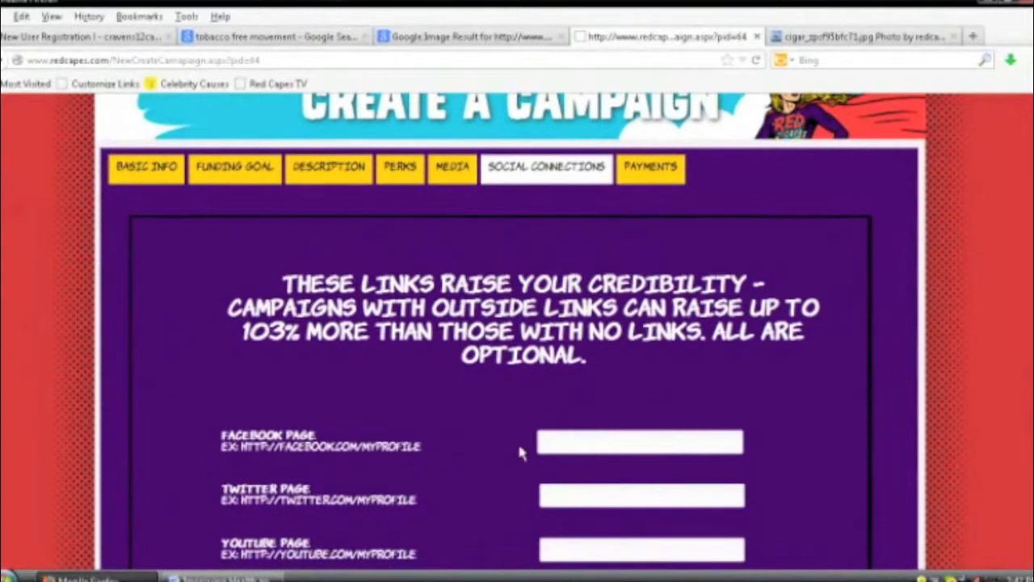
pyautogui.scroll(-1, 520, 449)
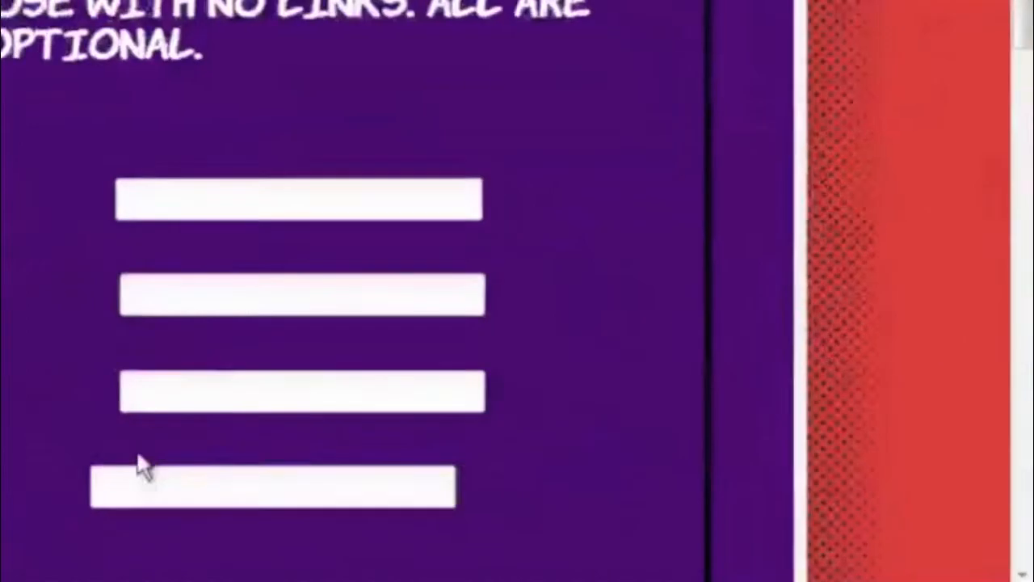
pyautogui.click(140, 479)
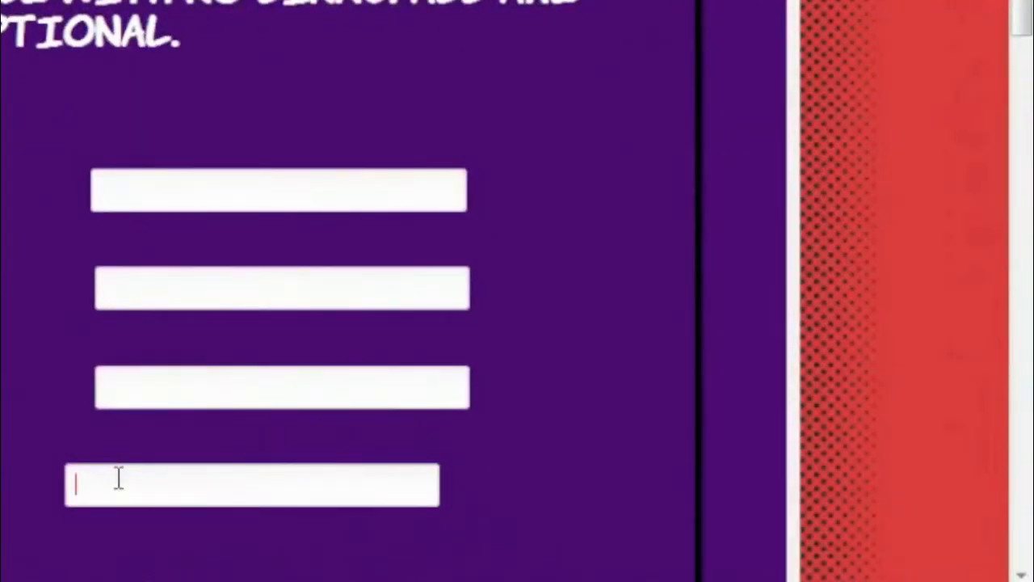
pyautogui.write('HTTP')
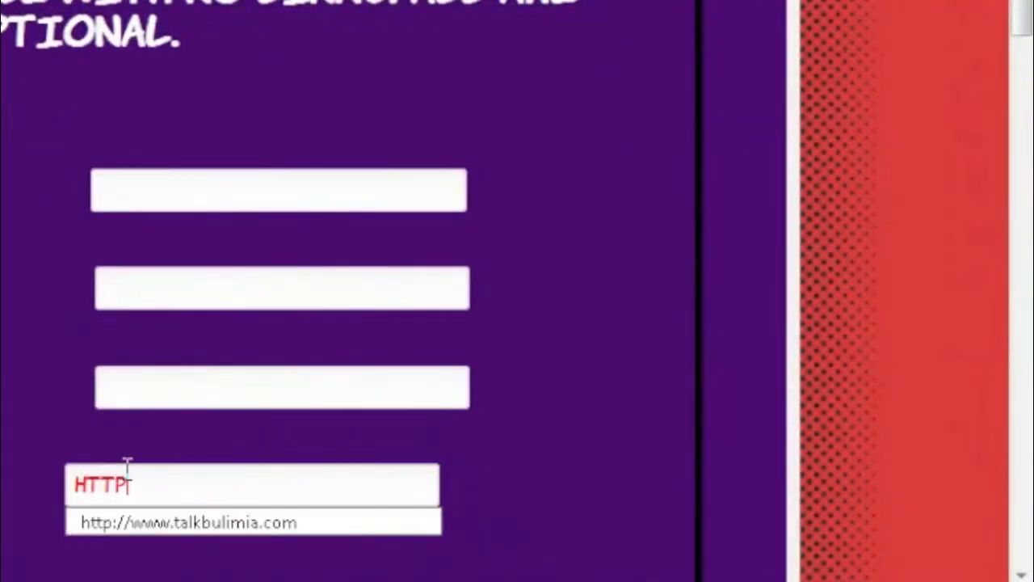
pyautogui.write(':')
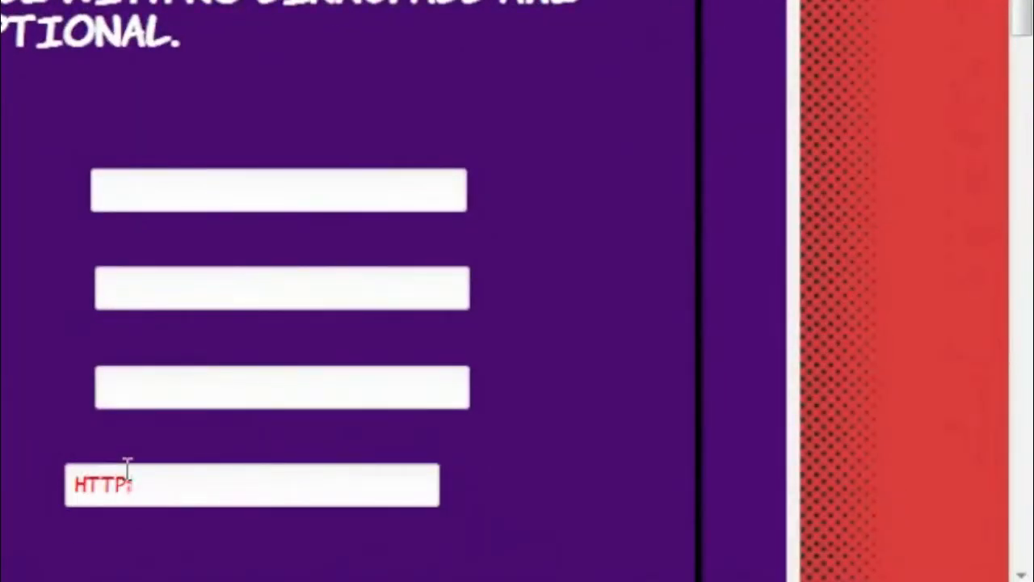
pyautogui.press('BackSpace')
pyautogui.write('://')
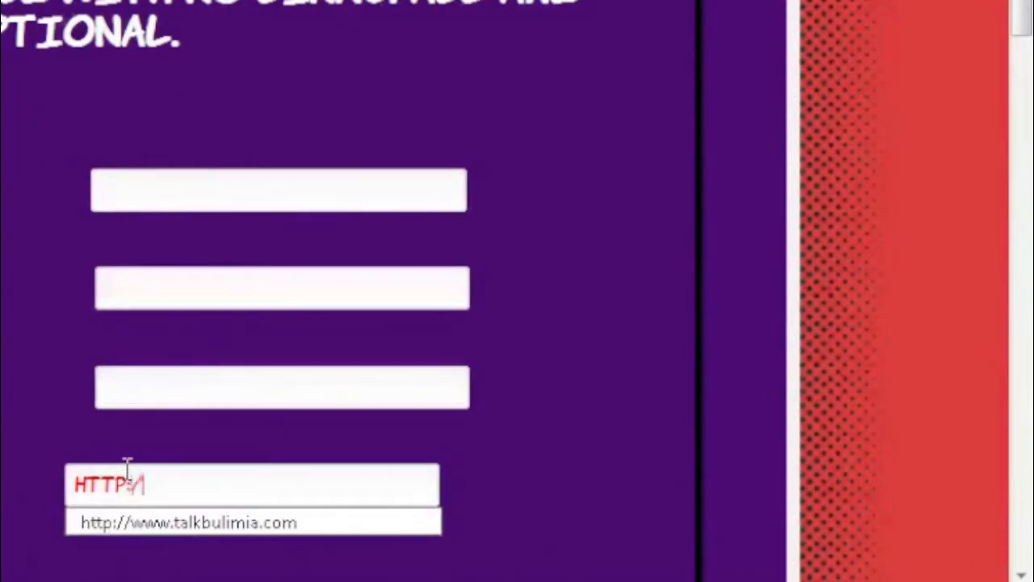
pyautogui.write('WWW')
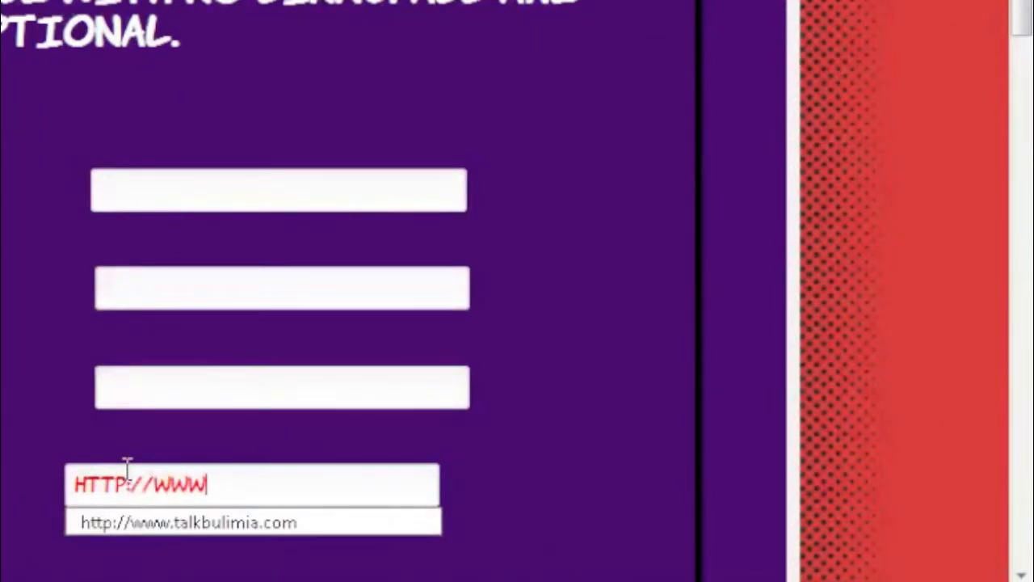
pyautogui.write('.SMOKEFRE')
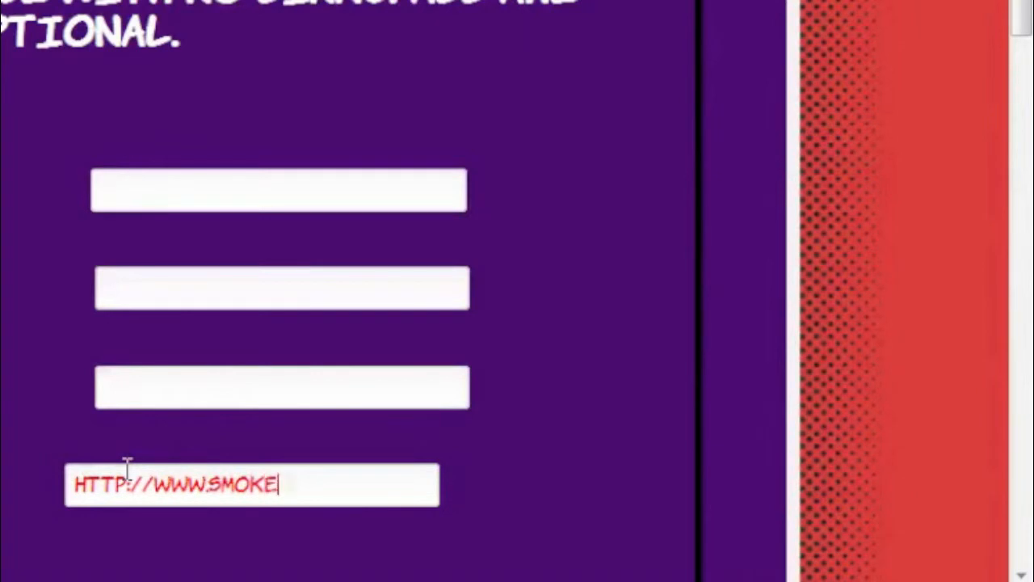
pyautogui.write('E.COM')
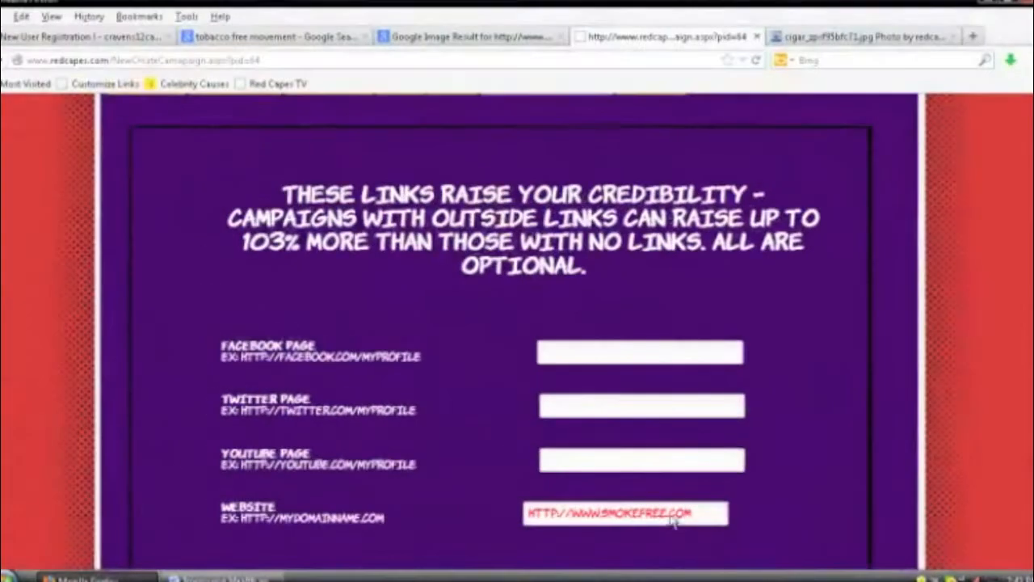
pyautogui.scroll(-3, 692, 471)
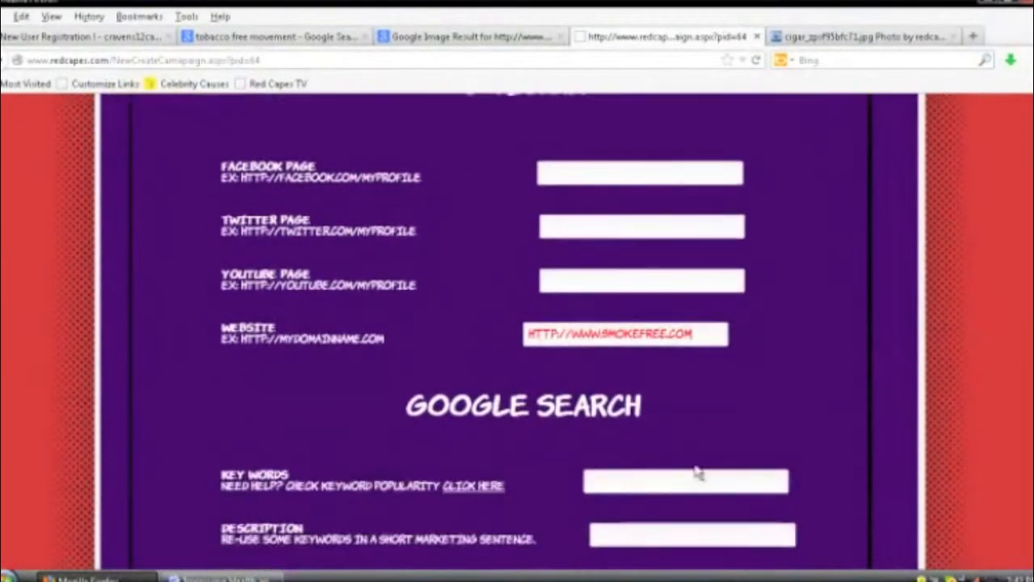
pyautogui.scroll(-3, 695, 472)
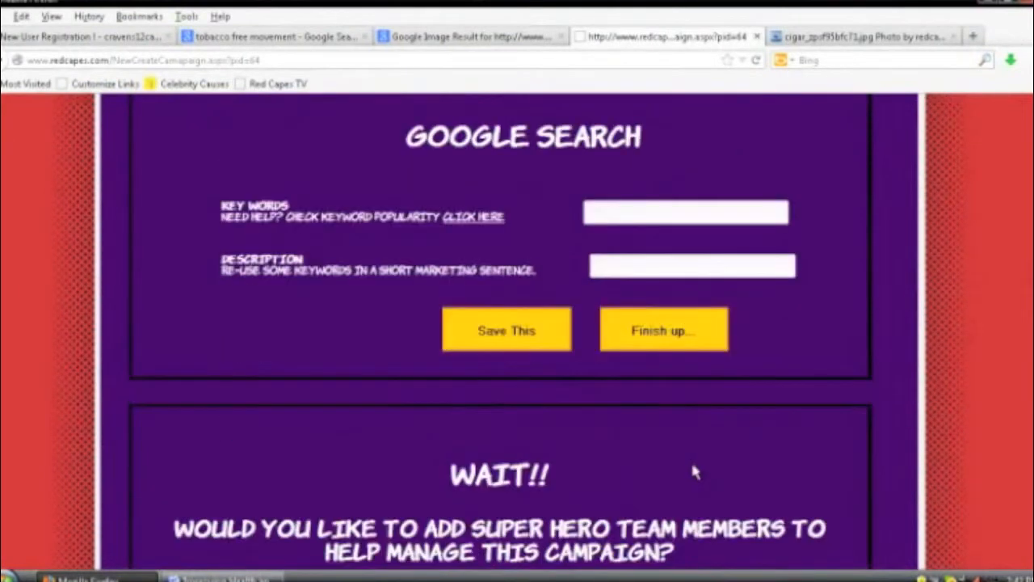
pyautogui.scroll(10, 691, 465)
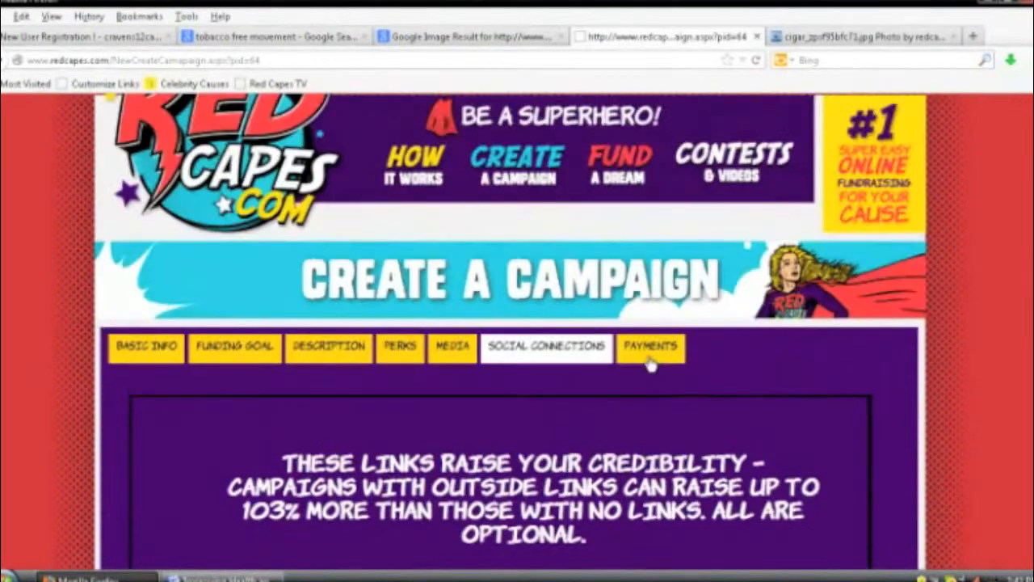
# Step: Move to the Payments step and start on the PayPal account details
pyautogui.click(649, 356)
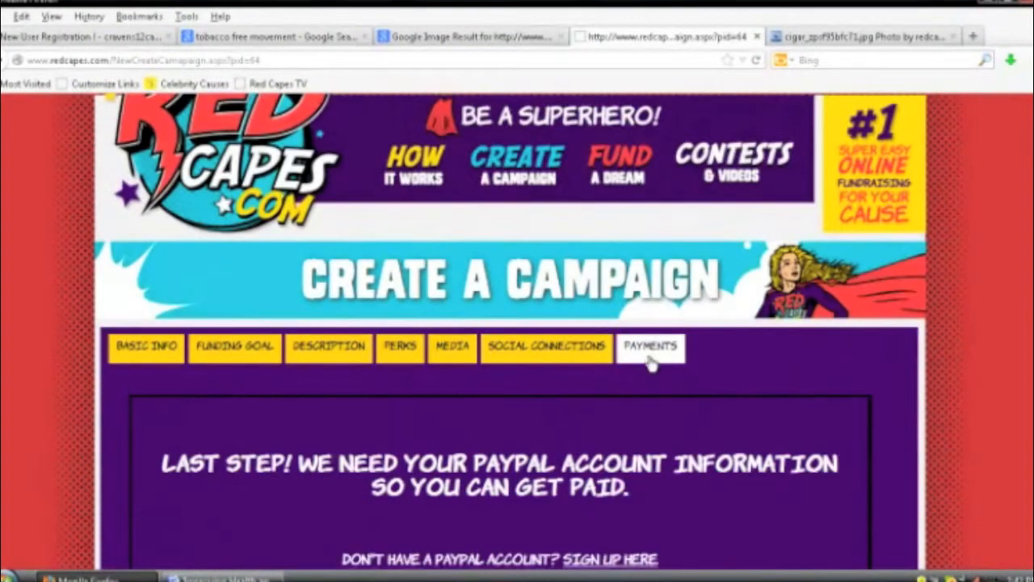
pyautogui.scroll(-2, 646, 363)
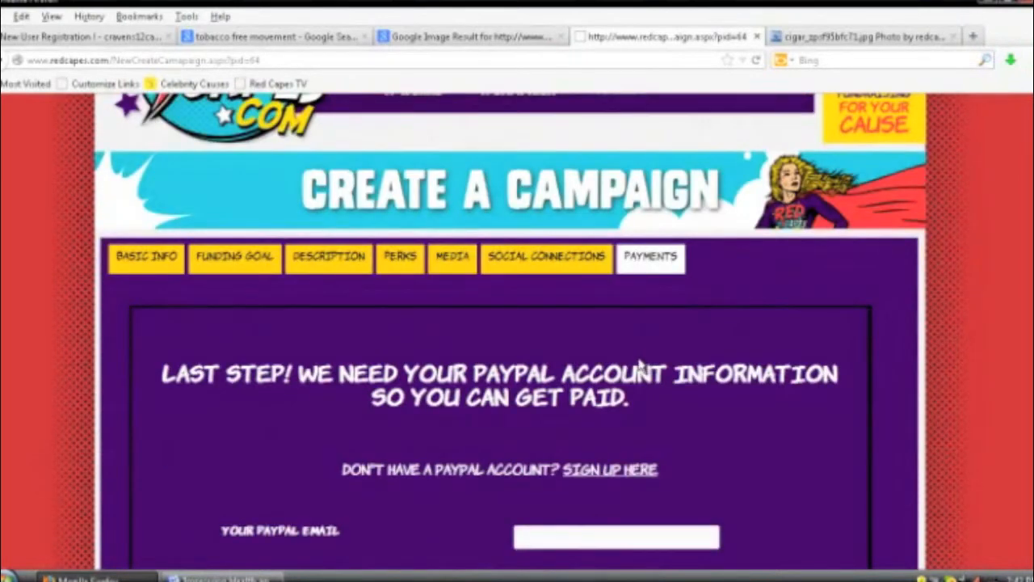
pyautogui.scroll(-2, 641, 365)
pyautogui.scroll(-2, 640, 362)
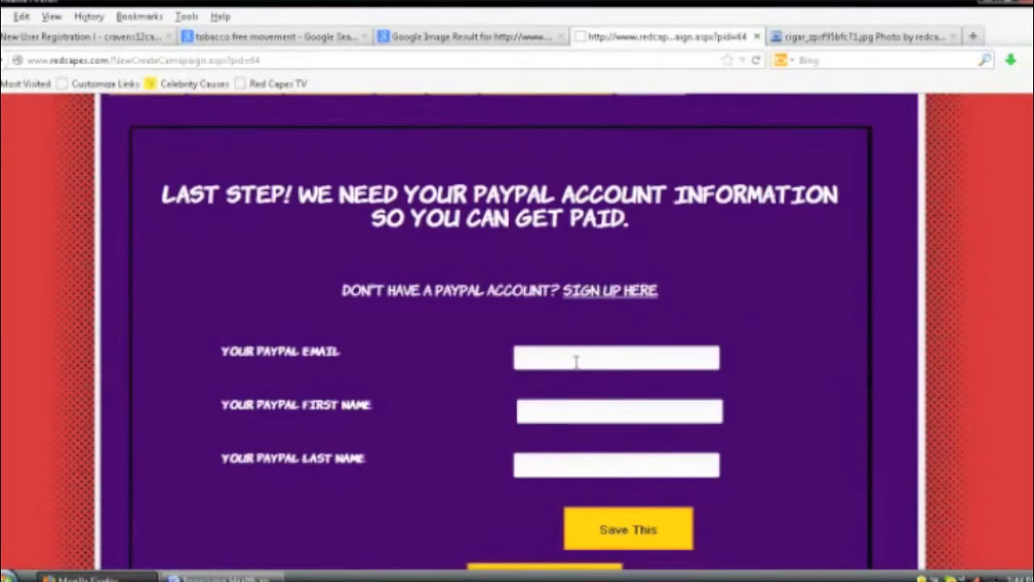
pyautogui.click(556, 410)
pyautogui.scroll(-4, 567, 469)
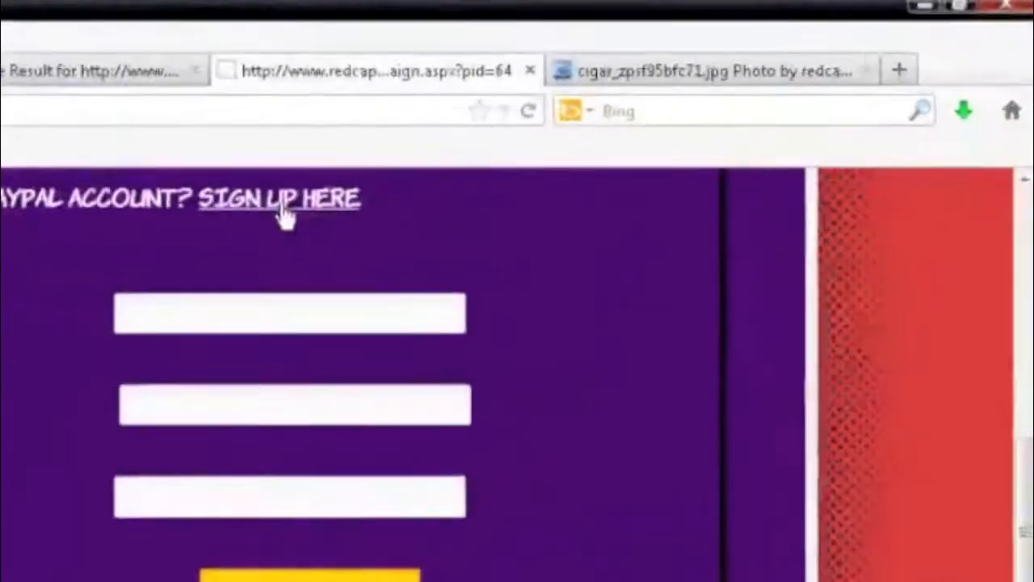
# Step: Open the PayPal sign-up page in a new tab, then submit the campaign for approval
pyautogui.rightClick(284, 217)
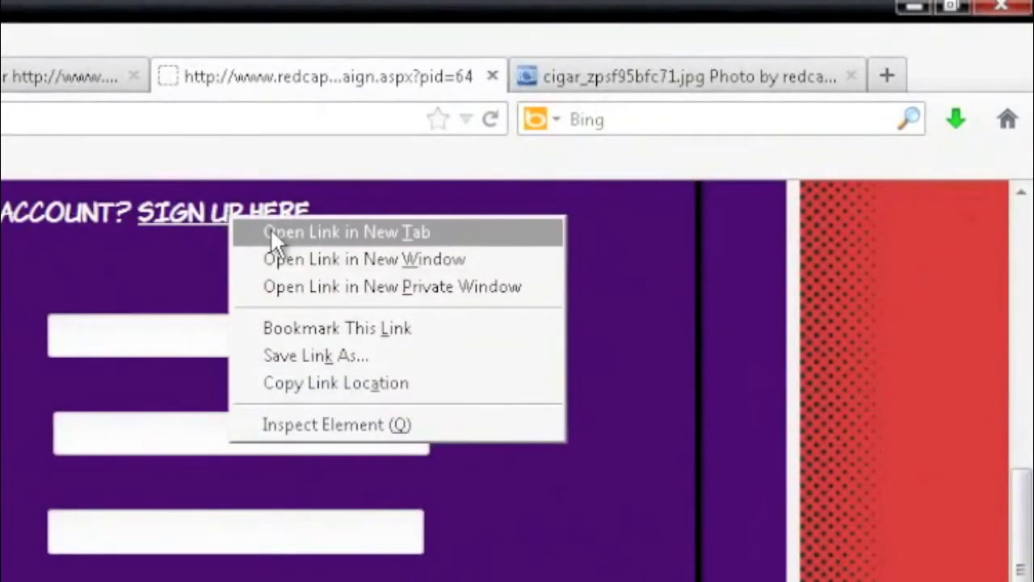
pyautogui.click(319, 222)
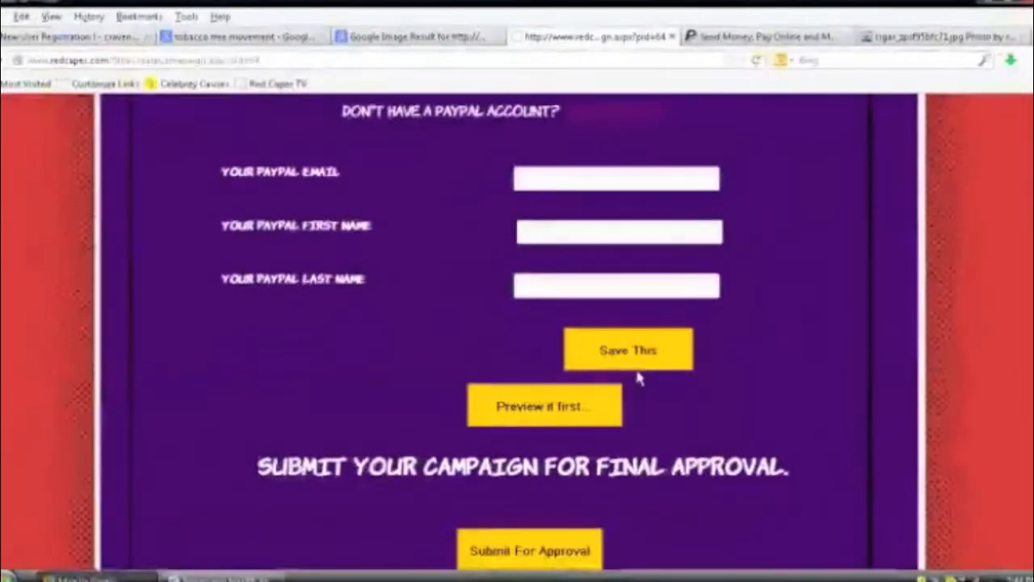
pyautogui.scroll(-3, 261, 577)
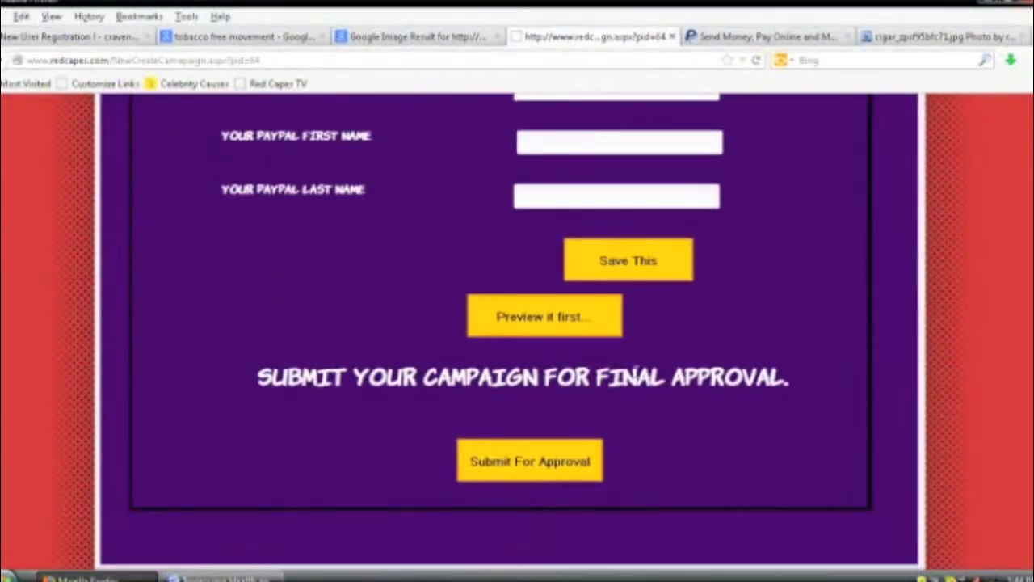
pyautogui.click(587, 470)
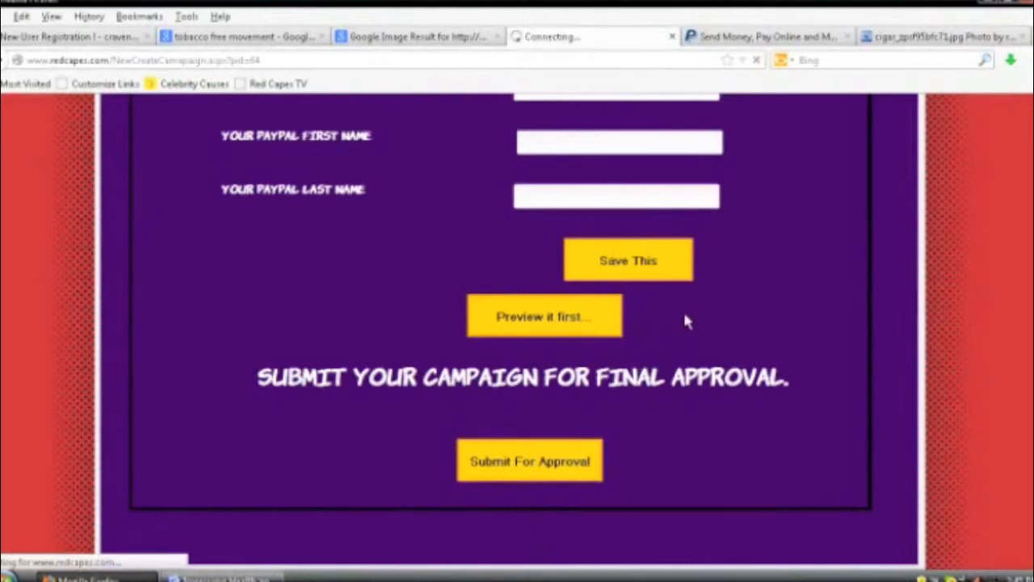
# Step: Scroll back up the Project Status page to its Project Review section
pyautogui.scroll(2, 687, 322)
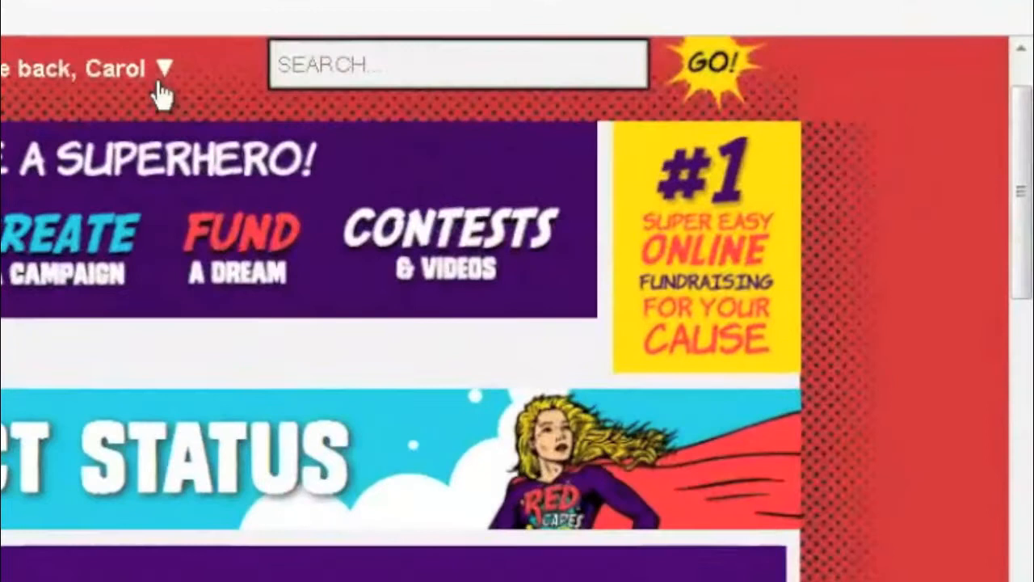
# Step: From the account menu, list My Campaigns under Waiting Approval to find the new campaign
pyautogui.click(319, 86)
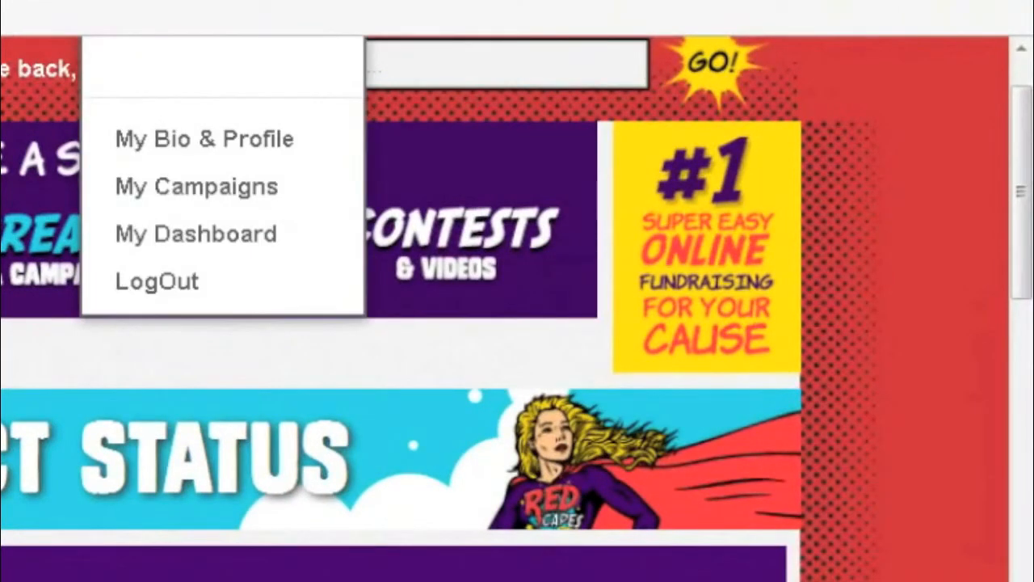
pyautogui.scroll(-1, 518, 307)
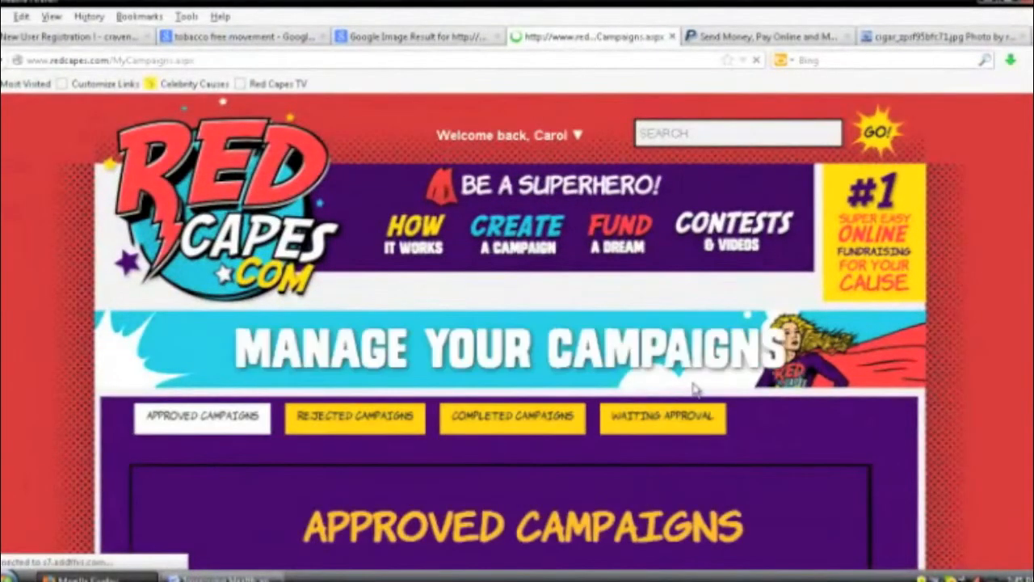
pyautogui.scroll(-2, 692, 392)
pyautogui.scroll(-1, 692, 389)
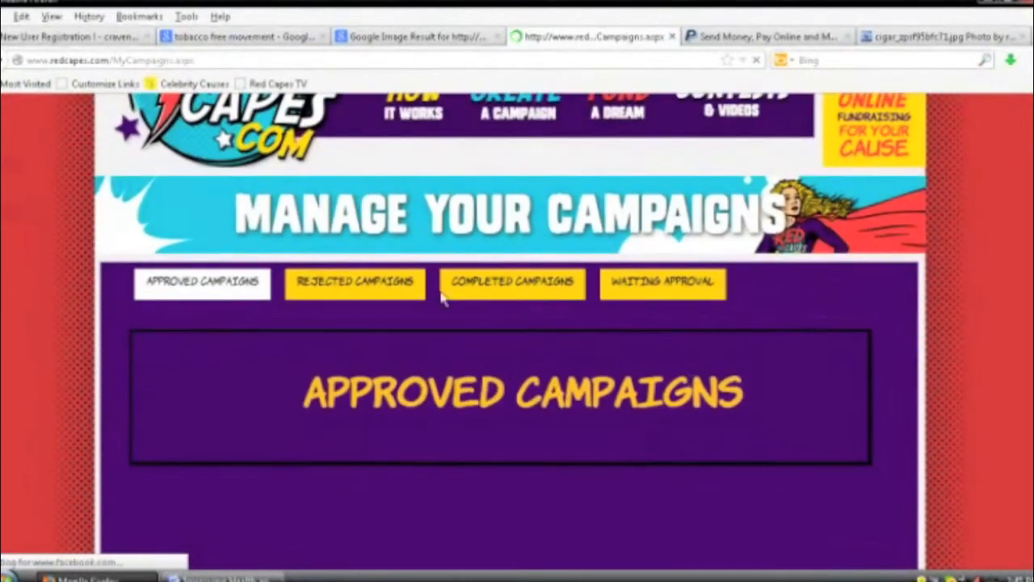
pyautogui.click(652, 289)
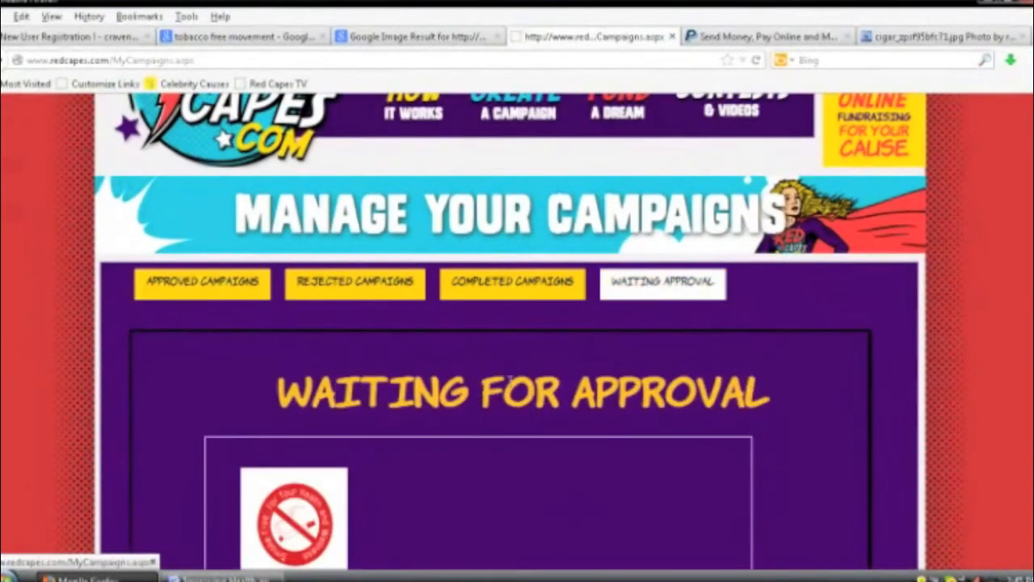
pyautogui.scroll(-5, 485, 370)
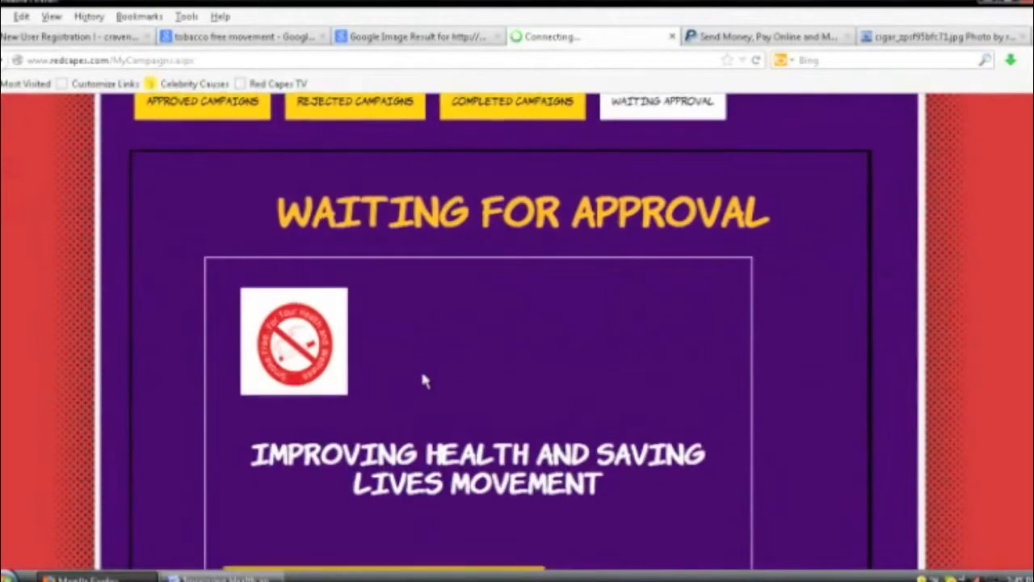
pyautogui.scroll(-2, 423, 377)
pyautogui.scroll(1, 242, 485)
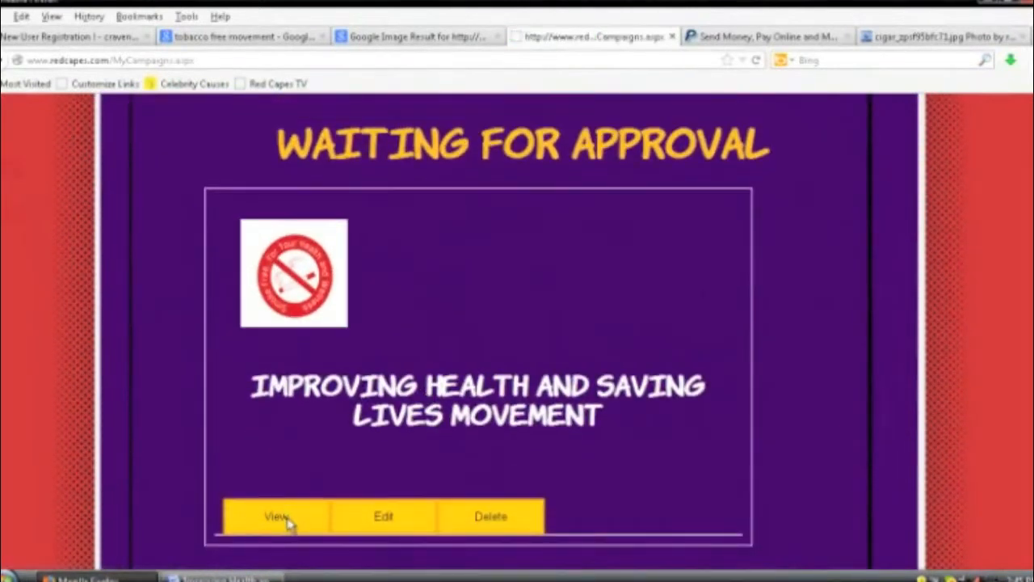
pyautogui.click(285, 520)
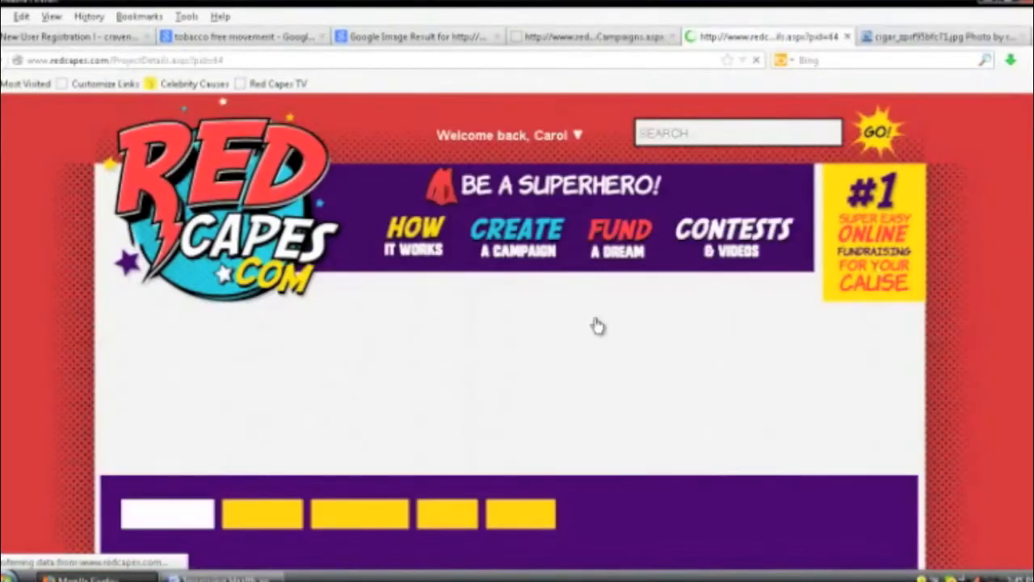
pyautogui.scroll(-3, 657, 381)
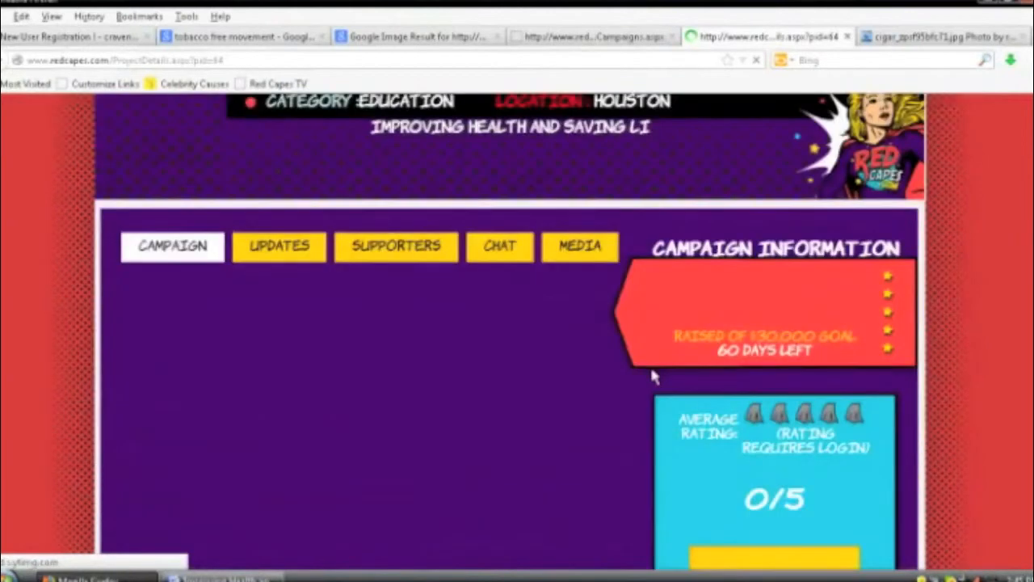
pyautogui.scroll(-1, 652, 372)
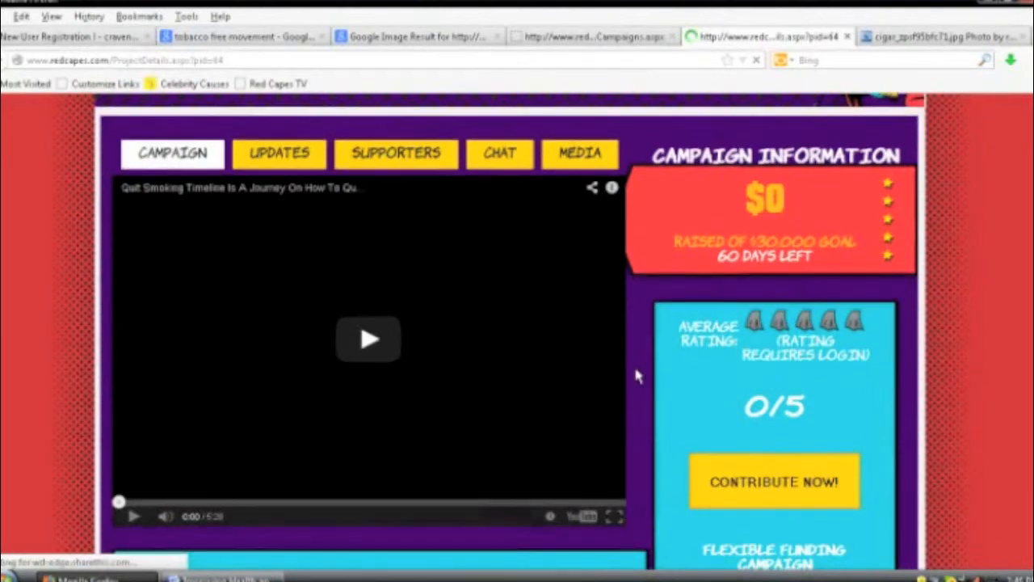
pyautogui.scroll(-2, 635, 367)
pyautogui.scroll(-1, 596, 362)
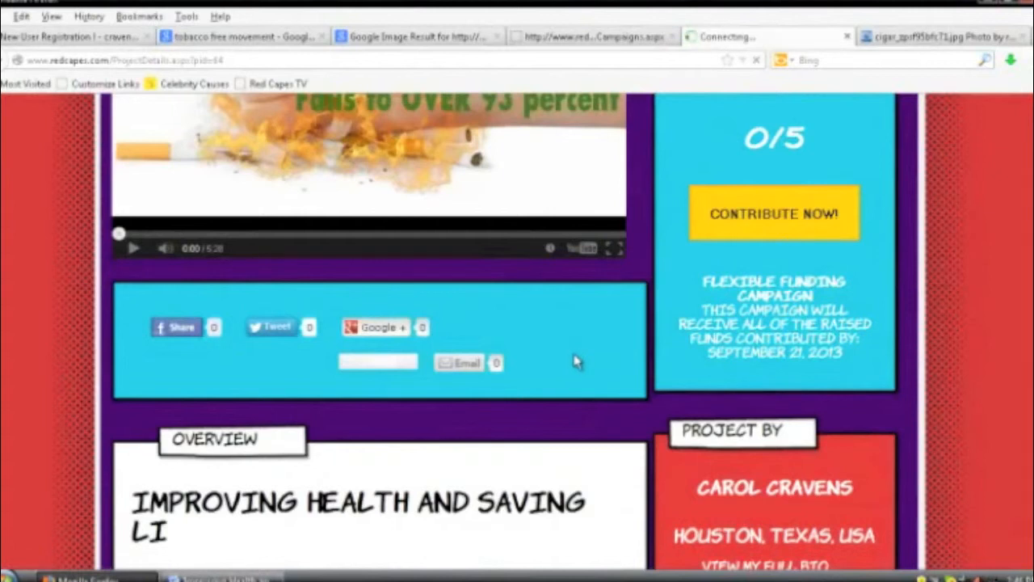
pyautogui.scroll(-2, 477, 362)
pyautogui.scroll(-5, 477, 362)
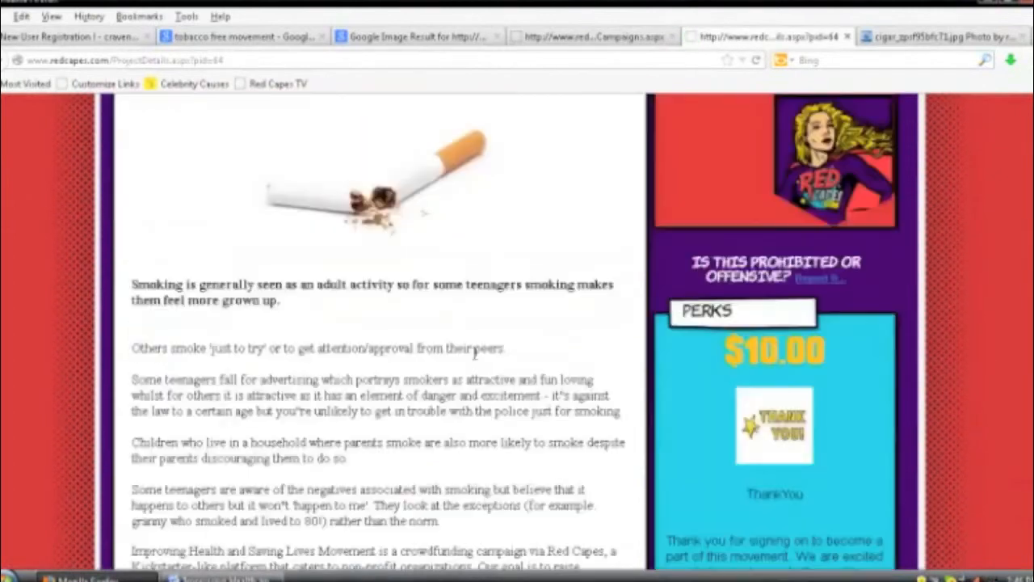
pyautogui.scroll(-1, 477, 359)
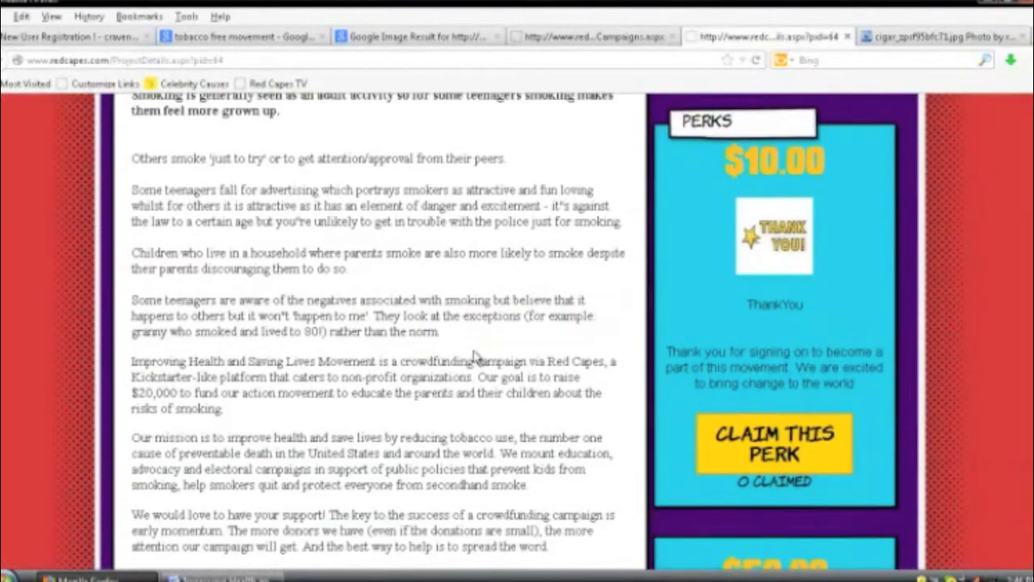
pyautogui.scroll(-2, 477, 356)
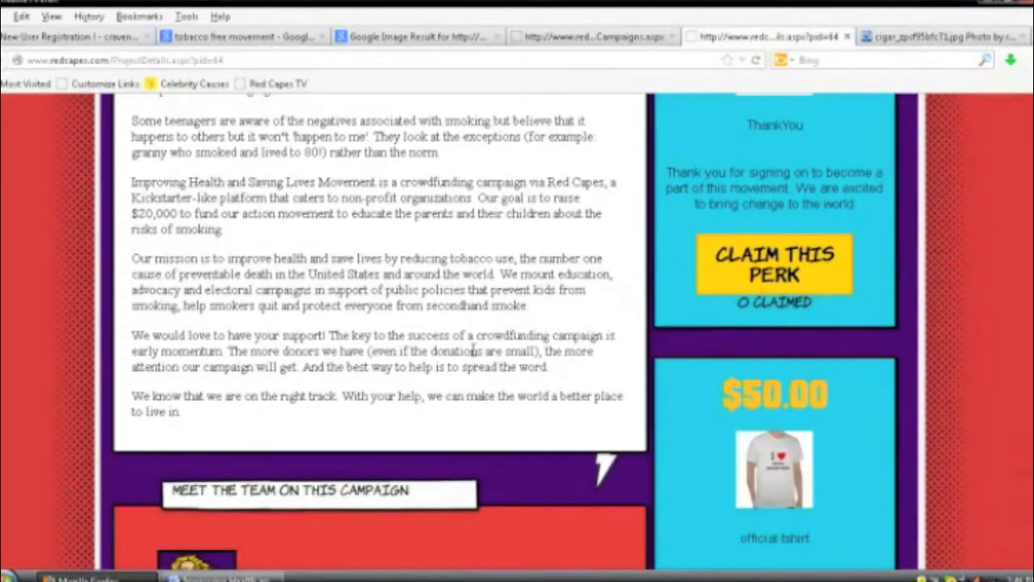
pyautogui.scroll(-3, 473, 354)
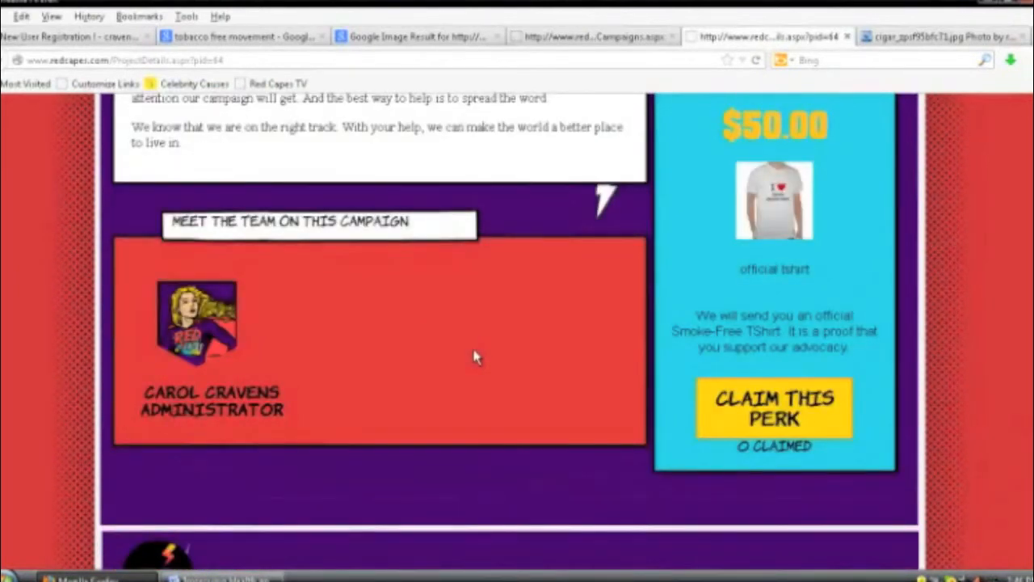
pyautogui.scroll(5, 475, 357)
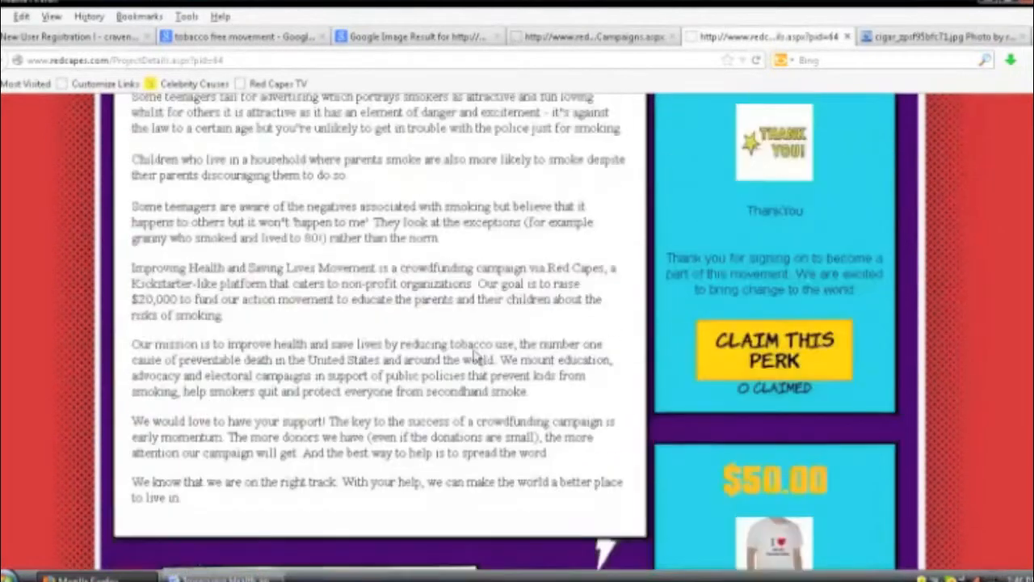
pyautogui.scroll(3, 475, 356)
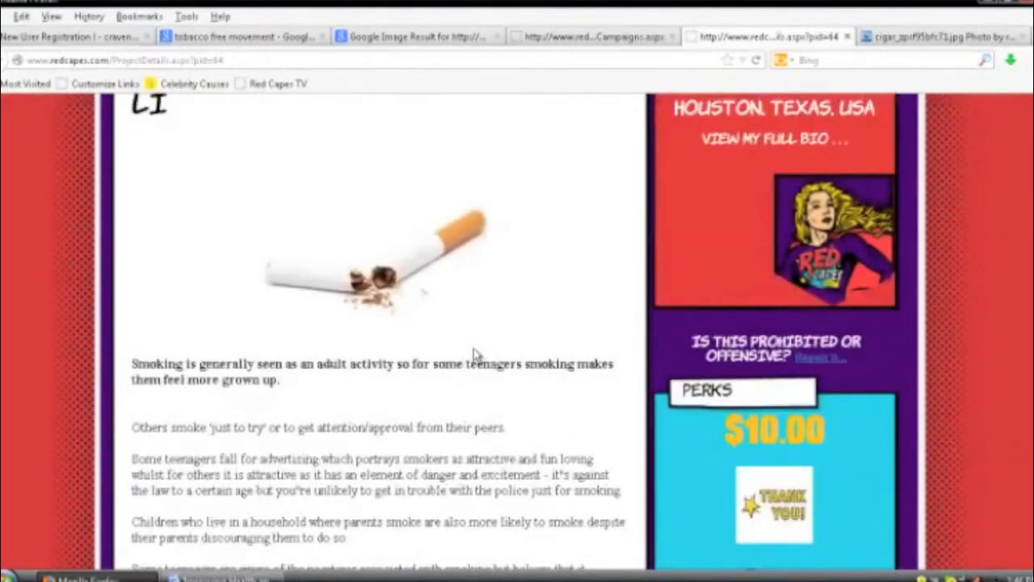
pyautogui.scroll(2, 475, 356)
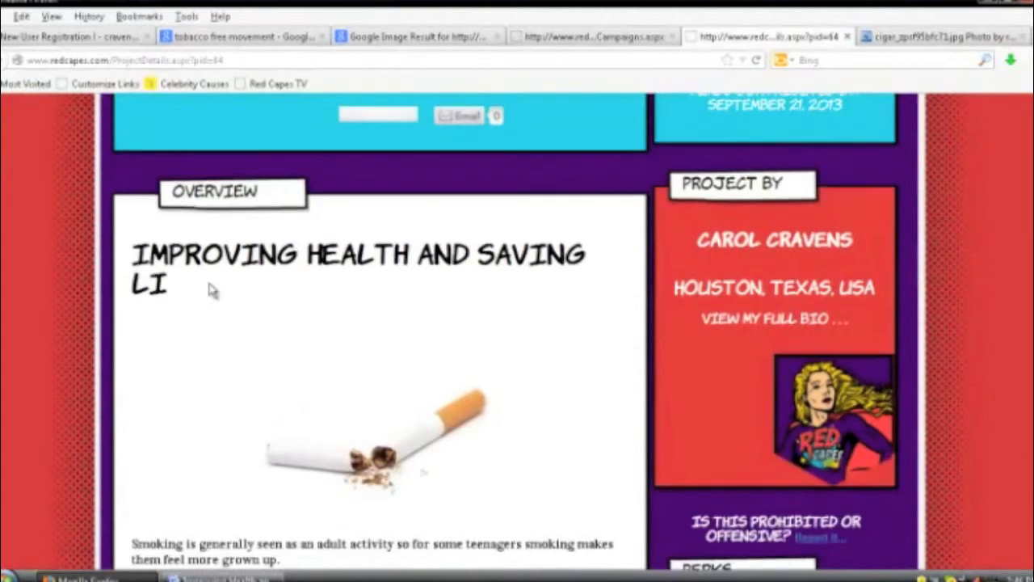
pyautogui.scroll(2, 209, 291)
pyautogui.tripleClick(117, 448)
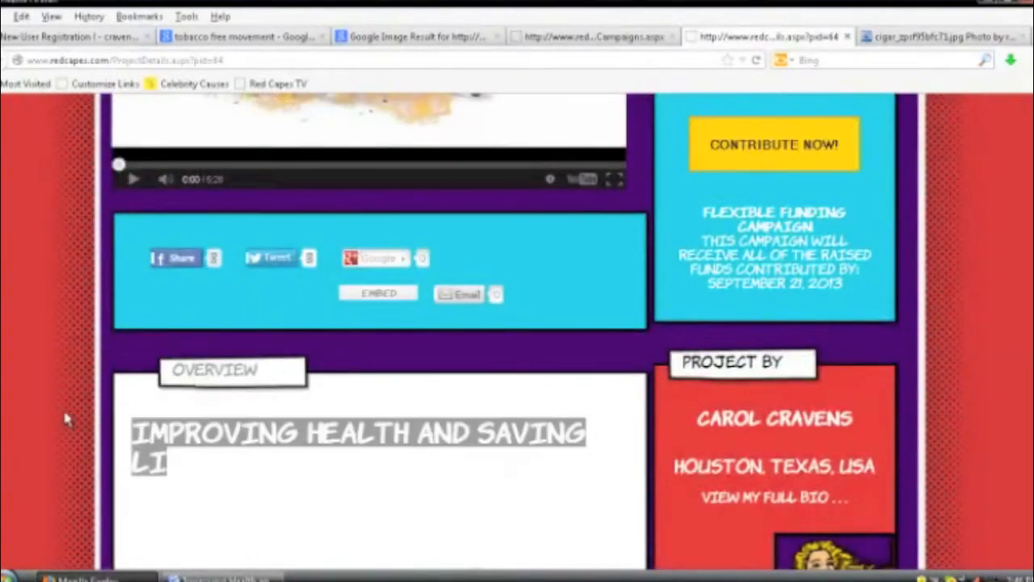
pyautogui.click(255, 475)
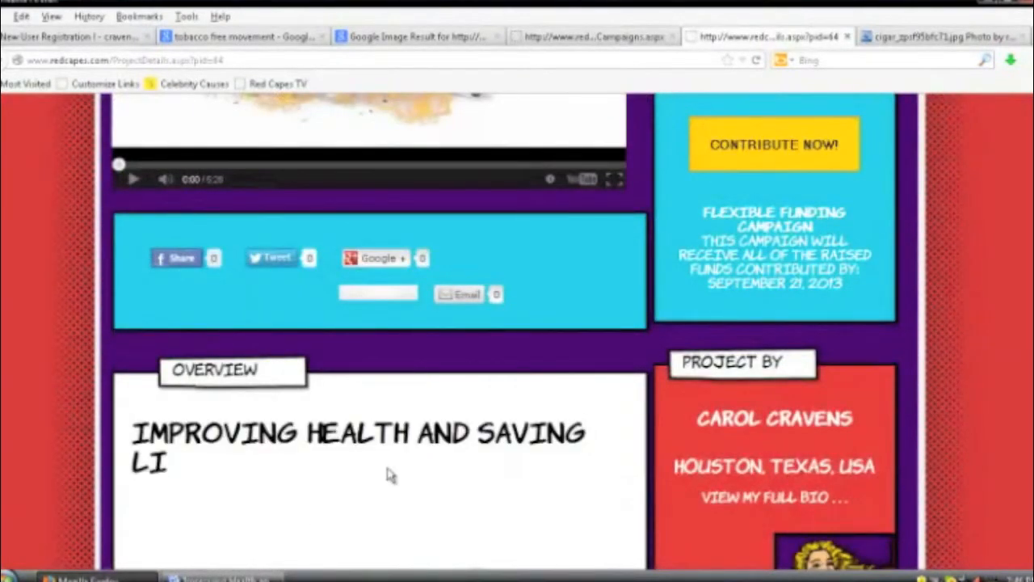
pyautogui.scroll(4, 404, 473)
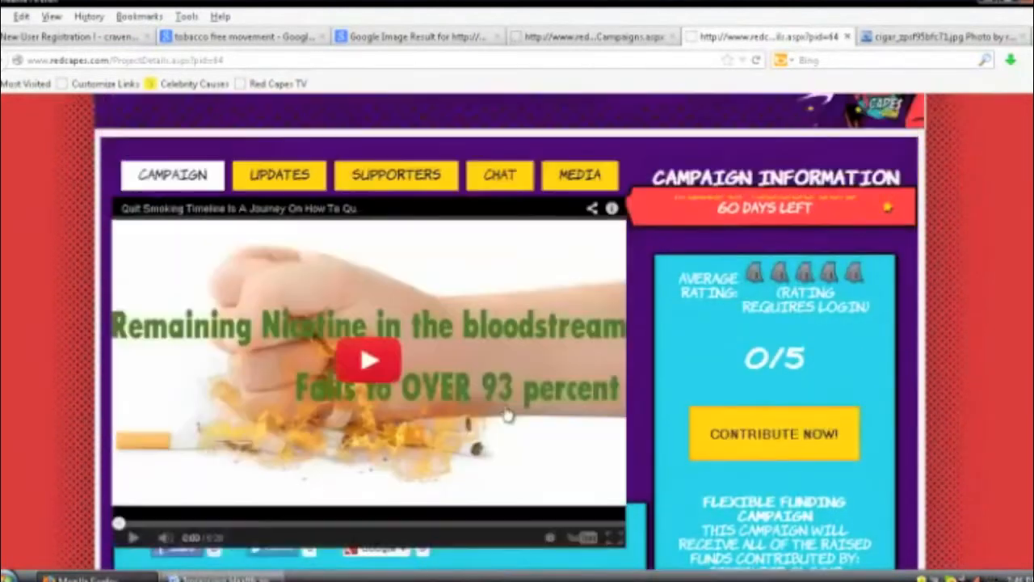
pyautogui.scroll(3, 508, 414)
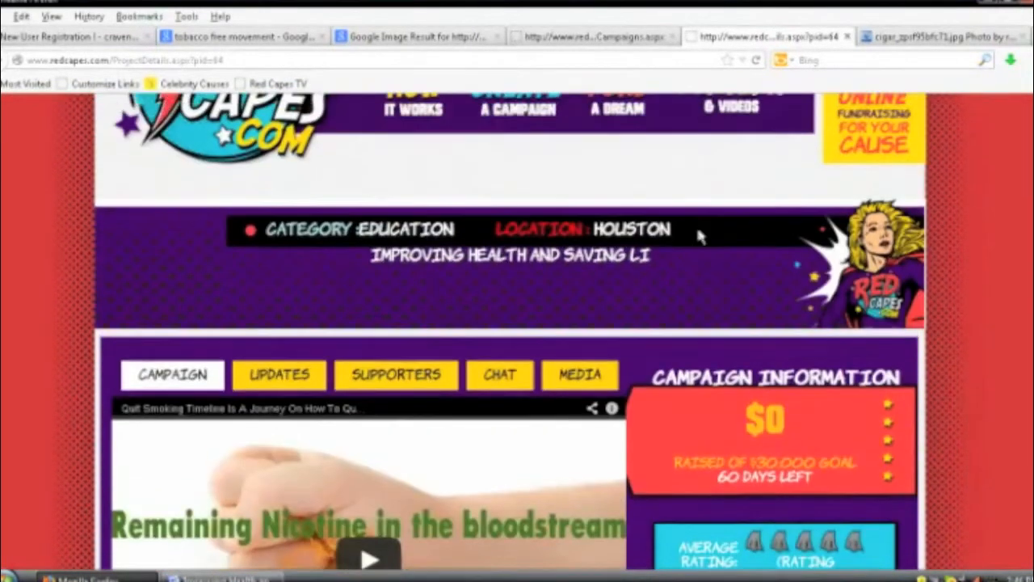
pyautogui.scroll(3, 700, 234)
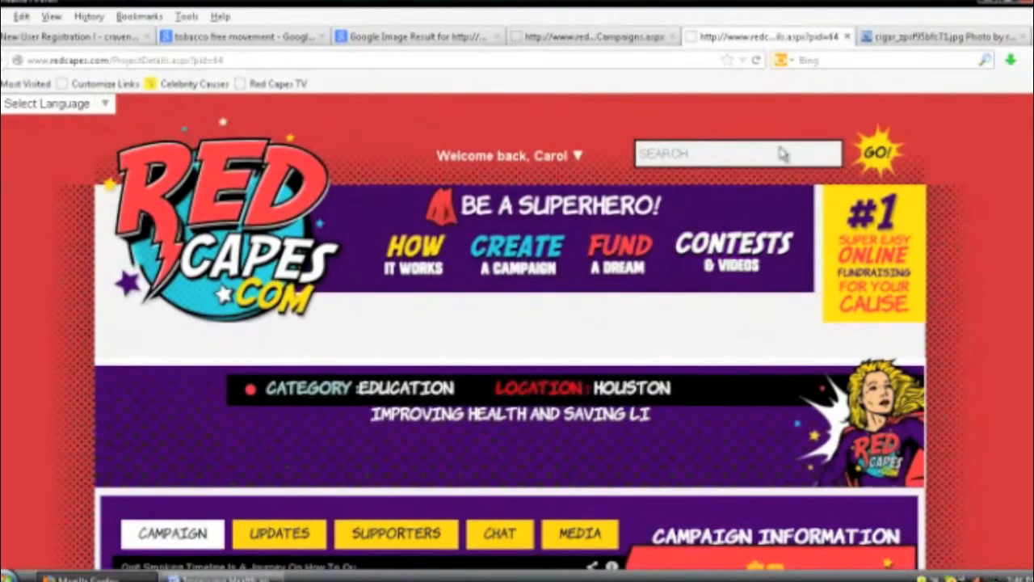
# Step: Open the pending Improving Health and Saving Lives Movement campaign from Waiting Approval
pyautogui.click(578, 162)
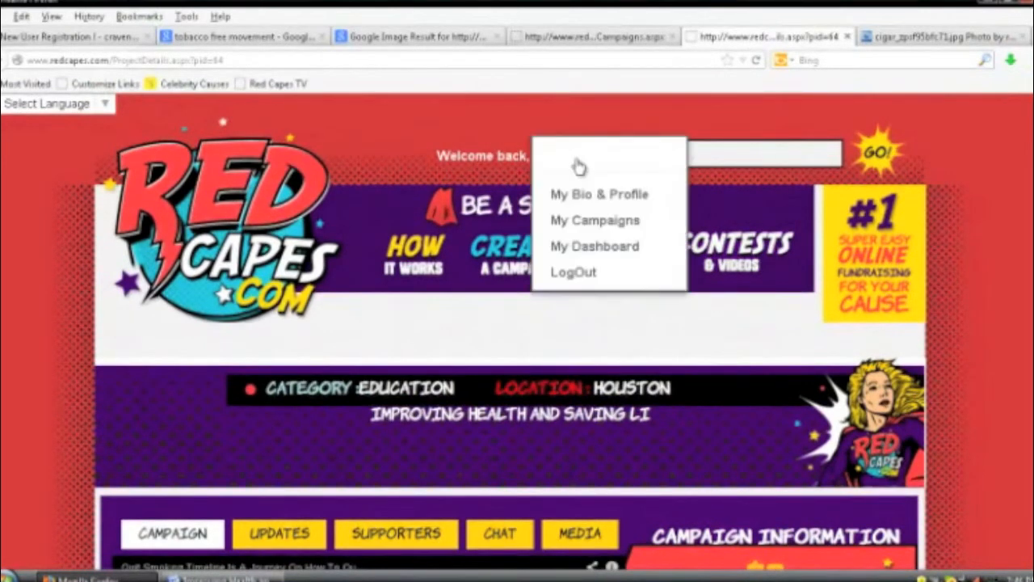
pyautogui.click(577, 226)
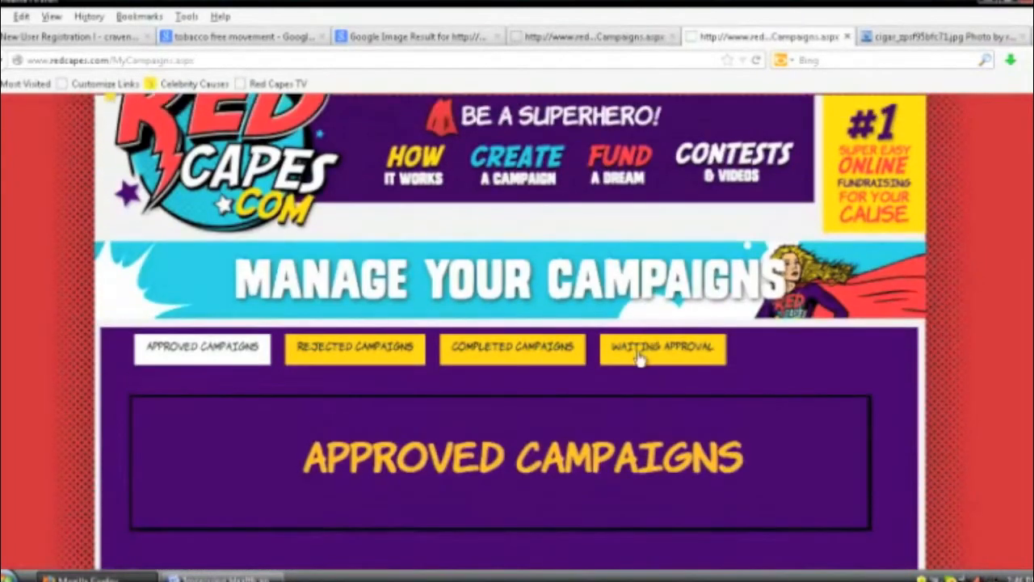
pyautogui.click(639, 355)
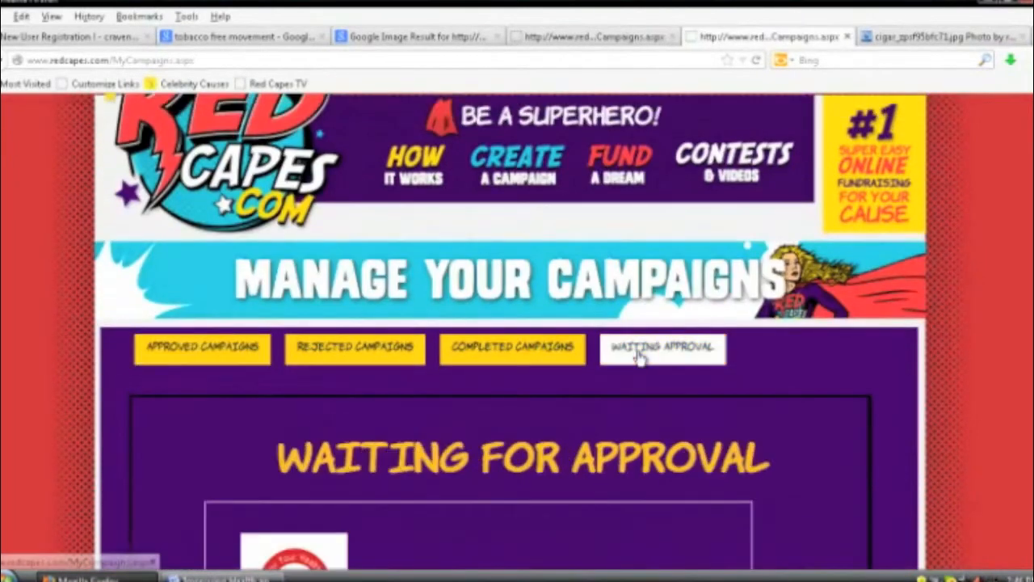
pyautogui.scroll(-5, 326, 455)
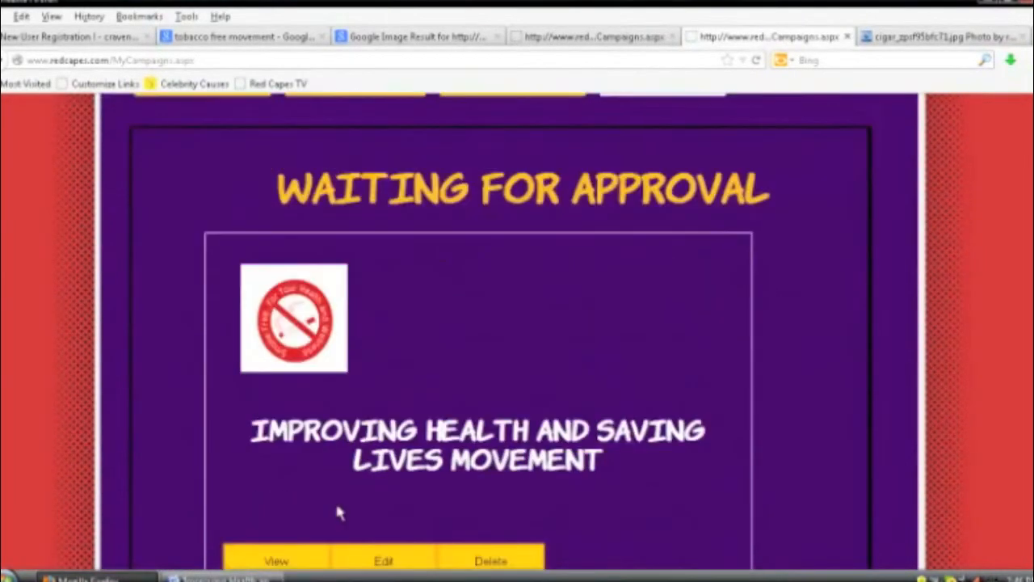
pyautogui.click(365, 553)
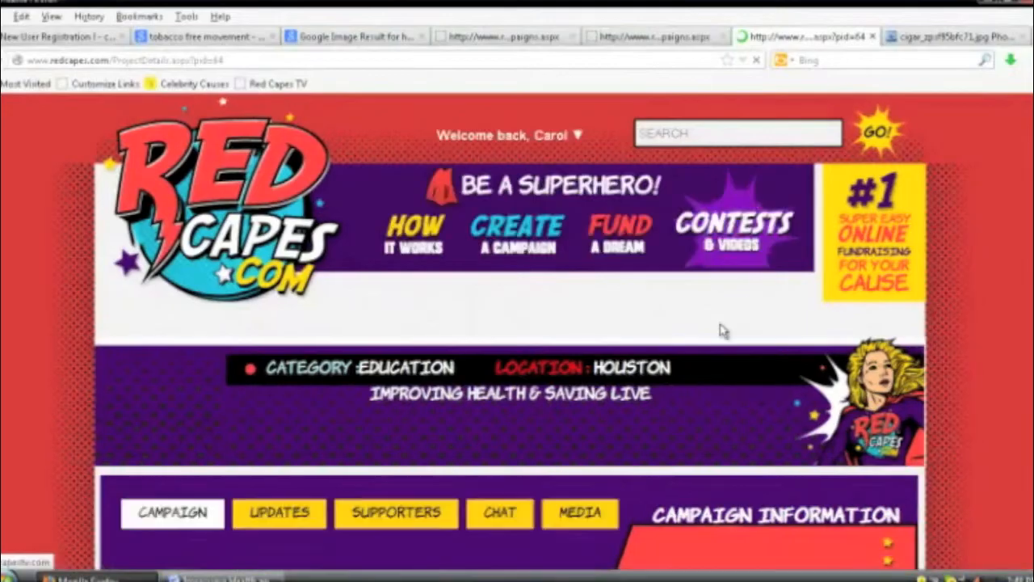
# Step: Review the campaign page's quit-smoking video, illustrated overview and $10 ThankYou perk
pyautogui.scroll(-2, 716, 330)
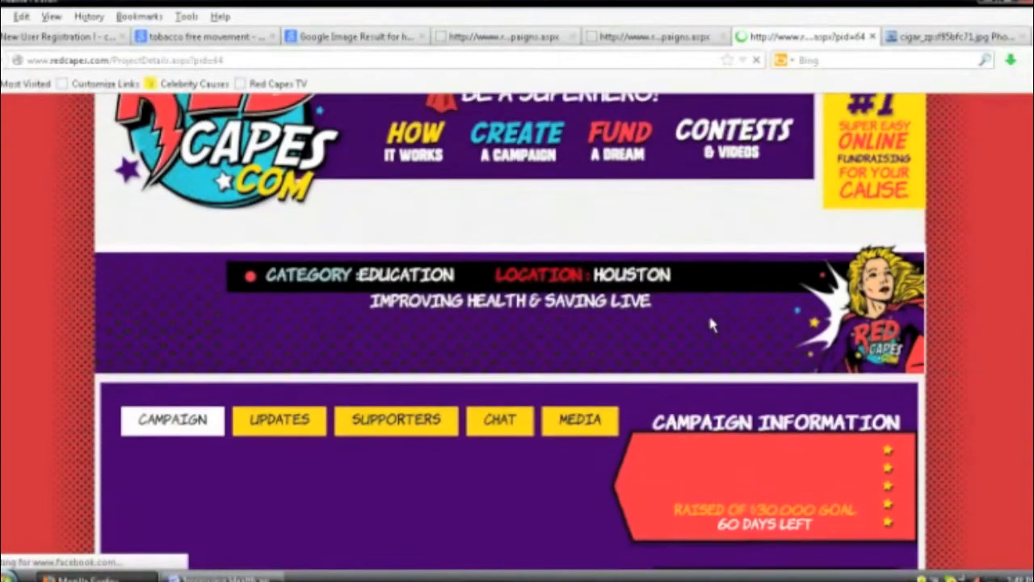
pyautogui.scroll(-5, 709, 321)
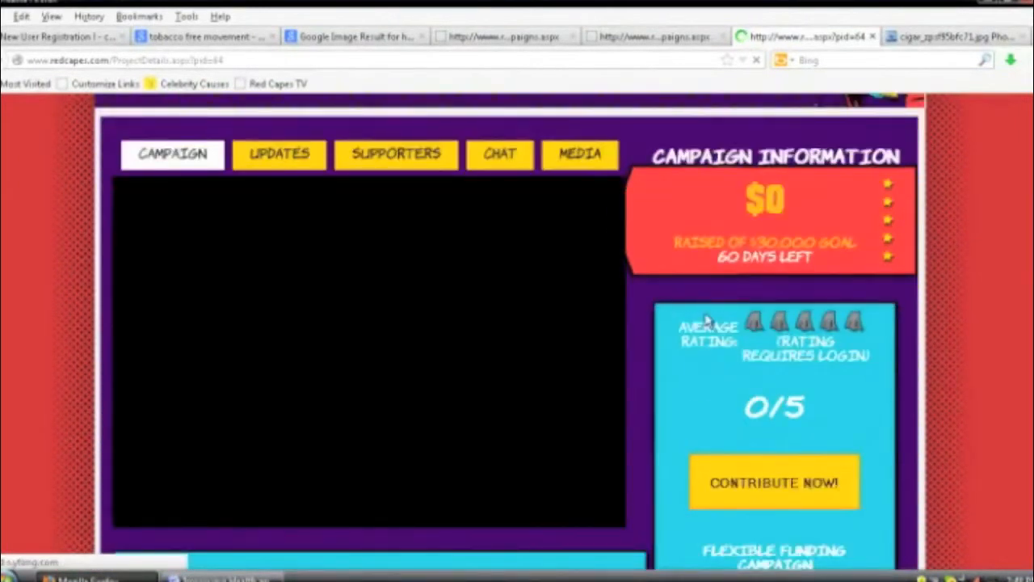
pyautogui.scroll(-2, 616, 283)
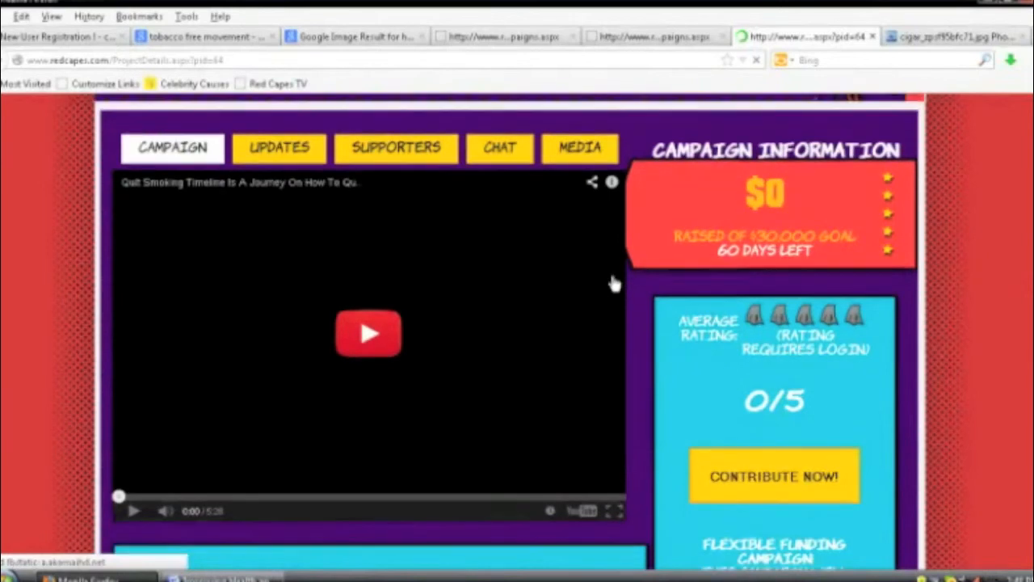
pyautogui.scroll(-4, 529, 290)
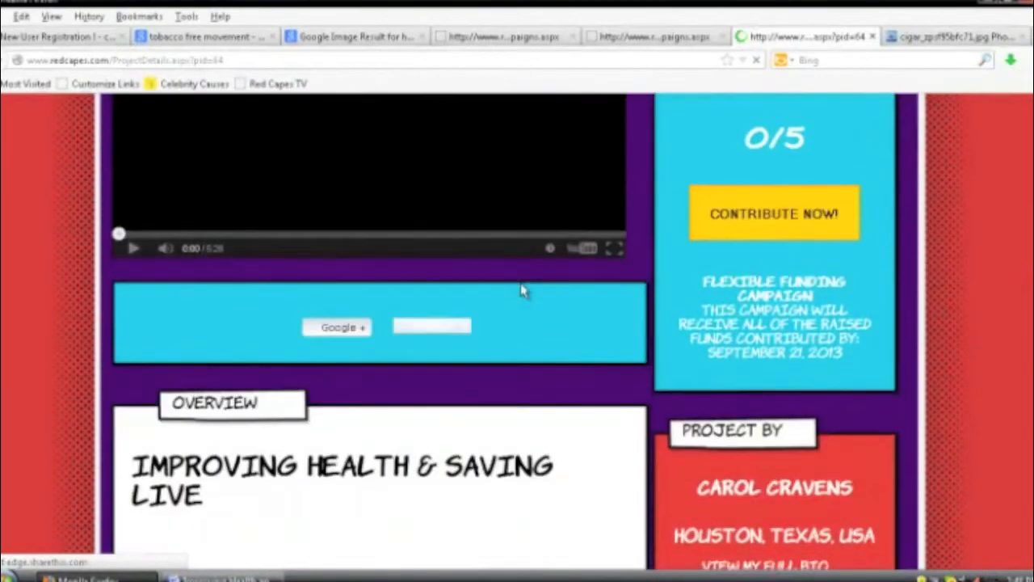
pyautogui.scroll(-7, 521, 291)
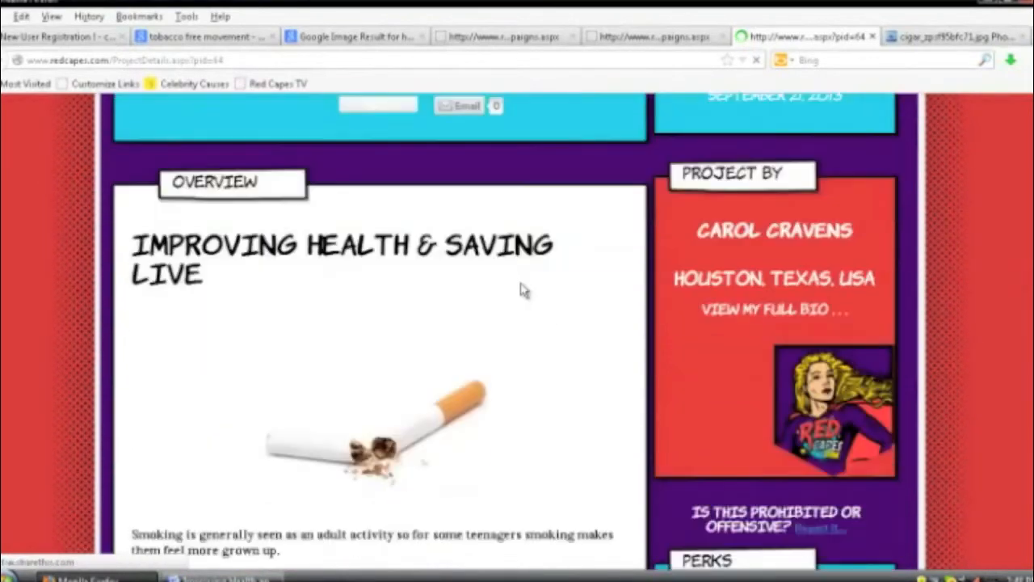
pyautogui.scroll(-6, 522, 289)
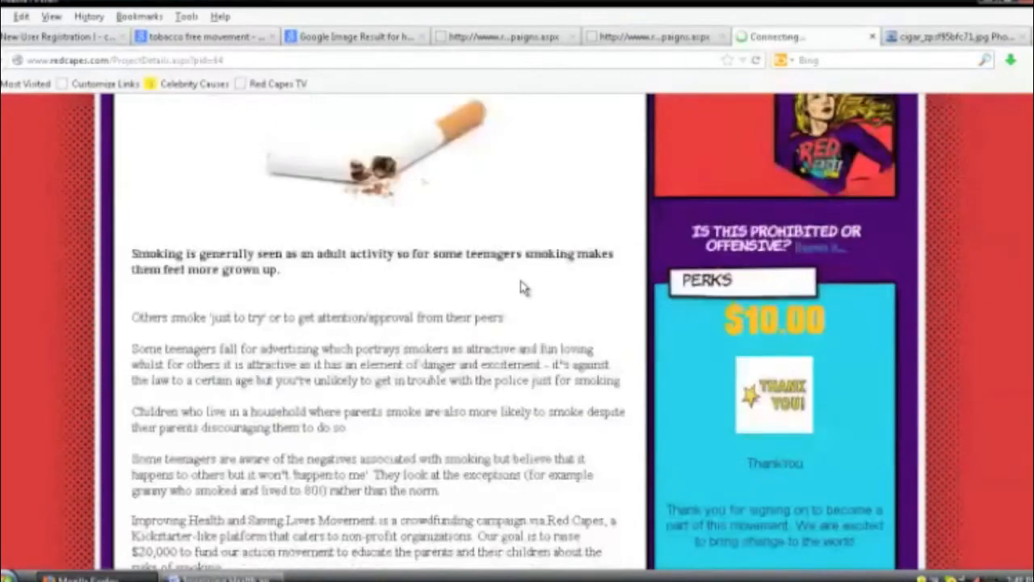
pyautogui.scroll(1, 514, 276)
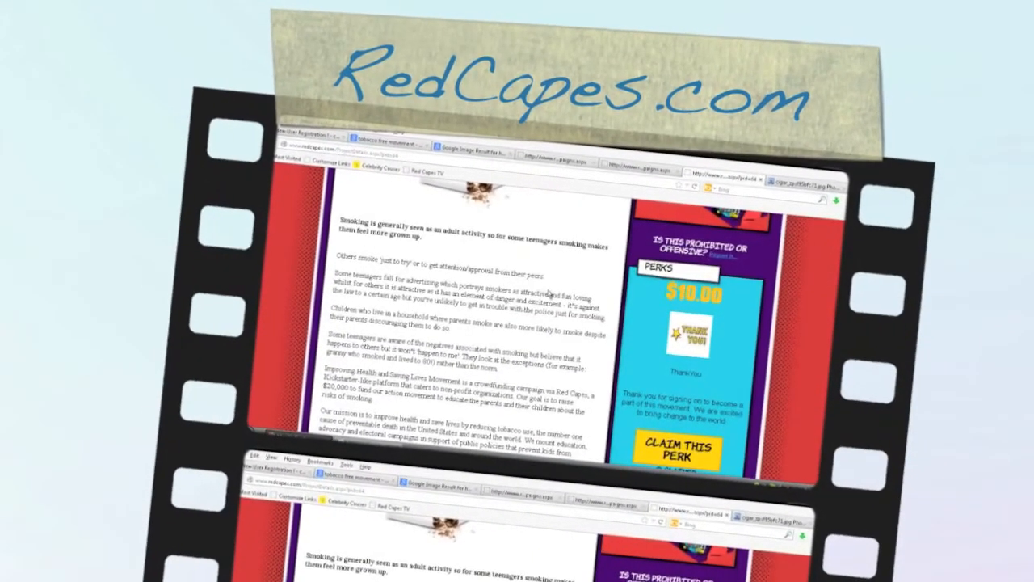
pyautogui.scroll(-5, 548, 294)
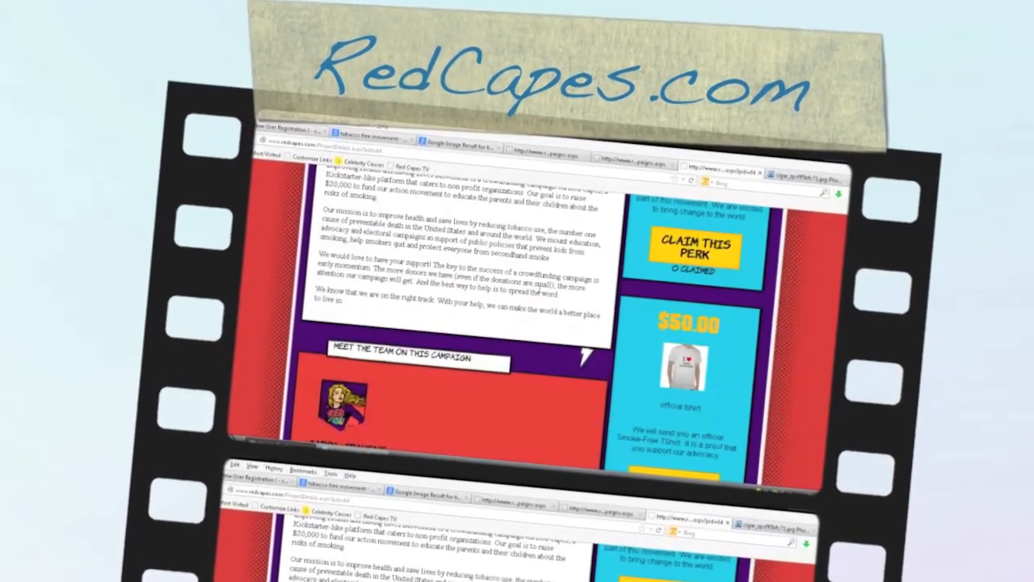